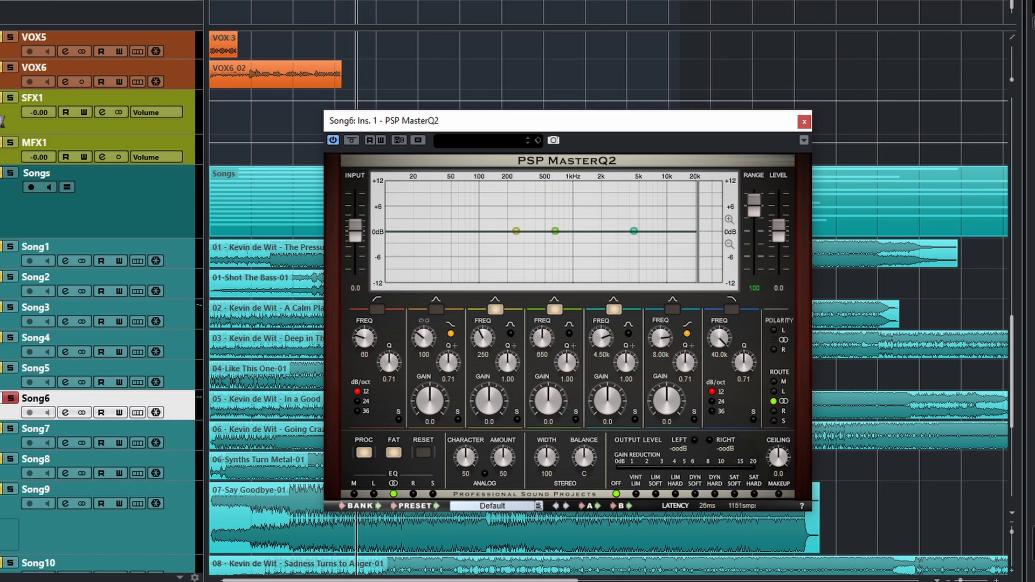
# Step: Shape the EQ curve with a 45 Hz low cut, a 4.5 dB boost at 202 Hz and a 4.7 dB cut at 911 Hz
pyautogui.moveTo(445, 232); pyautogui.dragTo(480, 218)
pyautogui.moveTo(432, 229); pyautogui.dragTo(447, 229)
pyautogui.moveTo(516, 231); pyautogui.dragTo(569, 250)
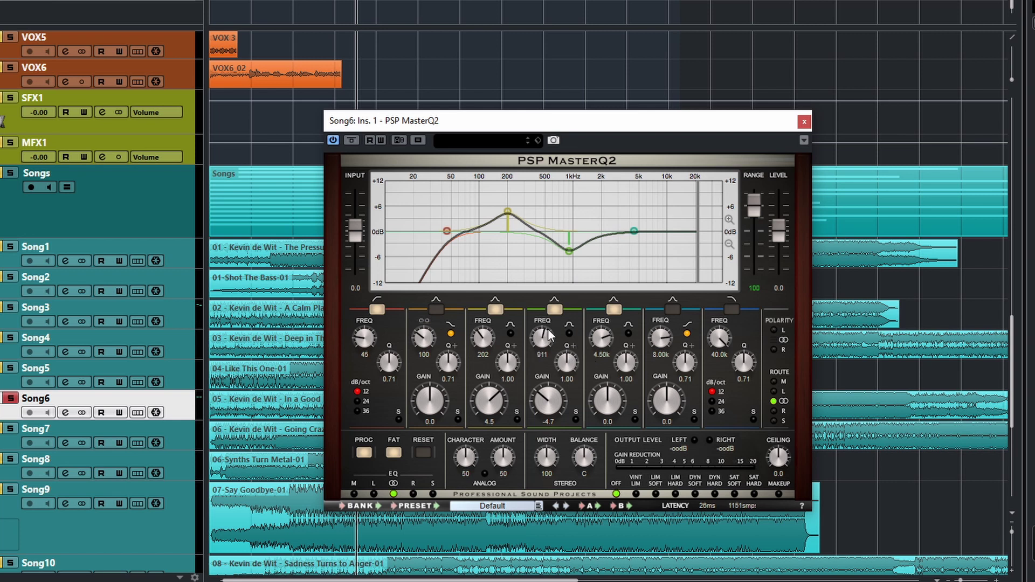
# Step: Set the green mid band to 990 Hz with a Q of 2.07 and a gain of -9.4 dB, comparing its filter shapes
pyautogui.moveTo(548, 331)
pyautogui.mouseDown()
pyautogui.moveTo(536, 356)
pyautogui.moveTo(550, 325)
pyautogui.mouseUp()
pyautogui.click(568, 334)
pyautogui.click(568, 332)
pyautogui.click(568, 332)
pyautogui.click(567, 334)
pyautogui.click(566, 334)
pyautogui.click(566, 334)
pyautogui.moveTo(563, 370); pyautogui.dragTo(575, 342)
pyautogui.moveTo(558, 396); pyautogui.dragTo(565, 422)
# Step: Solo the 990 Hz band to audition its cut alone, and switch the solo off again
pyautogui.click(575, 419)
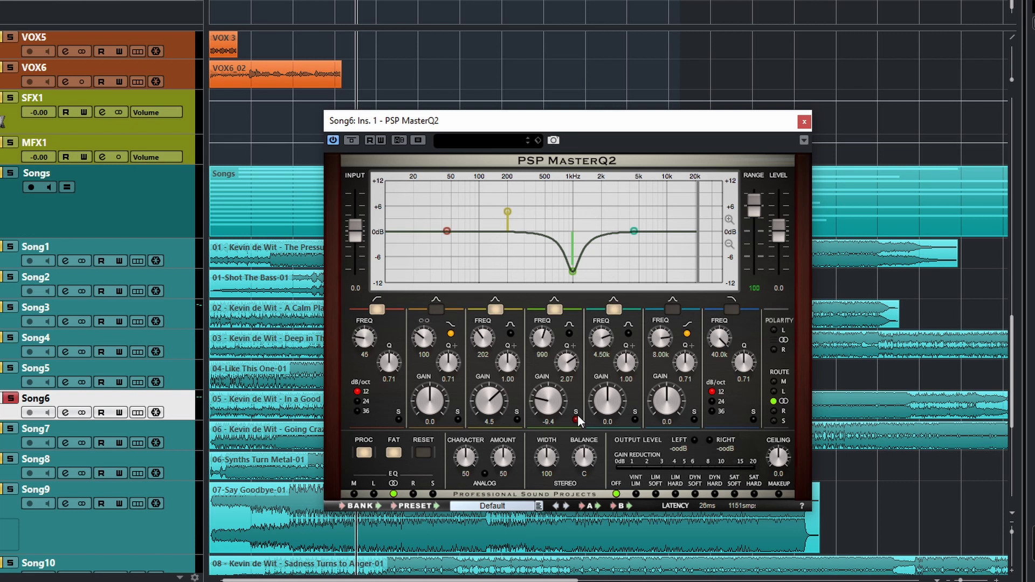
pyautogui.click(575, 420)
pyautogui.click(574, 418)
pyautogui.click(573, 418)
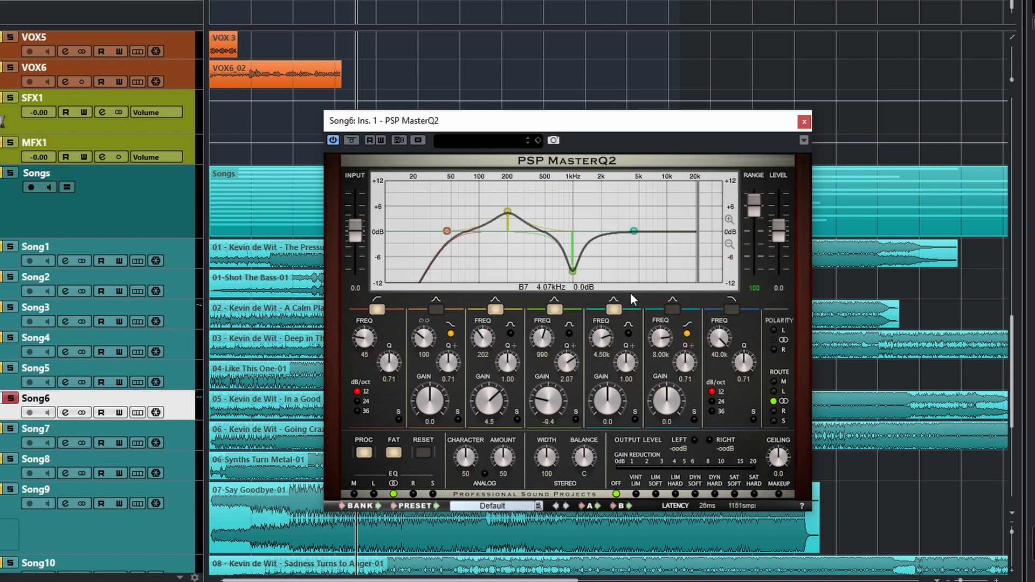
# Step: Turn the green mid band into a 3.5 dB boost at 990 Hz with a Q of 2.62
pyautogui.moveTo(577, 270)
pyautogui.mouseDown()
pyautogui.moveTo(569, 263)
pyautogui.moveTo(598, 256)
pyautogui.moveTo(565, 214)
pyautogui.moveTo(533, 203)
pyautogui.moveTo(619, 243)
pyautogui.moveTo(573, 198)
pyautogui.moveTo(570, 222)
pyautogui.moveTo(577, 177)
pyautogui.moveTo(577, 217)
pyautogui.moveTo(561, 222)
pyautogui.moveTo(577, 221)
pyautogui.moveTo(575, 273)
pyautogui.moveTo(577, 248)
pyautogui.moveTo(581, 276)
pyautogui.moveTo(597, 269)
pyautogui.mouseUp()
pyautogui.moveTo(597, 270); pyautogui.dragTo(578, 205)
pyautogui.moveTo(561, 402)
pyautogui.mouseDown()
pyautogui.moveTo(552, 381)
pyautogui.moveTo(552, 434)
pyautogui.moveTo(552, 402)
pyautogui.moveTo(557, 424)
pyautogui.moveTo(537, 408)
pyautogui.moveTo(547, 377)
pyautogui.moveTo(552, 407)
pyautogui.moveTo(551, 384)
pyautogui.mouseUp()
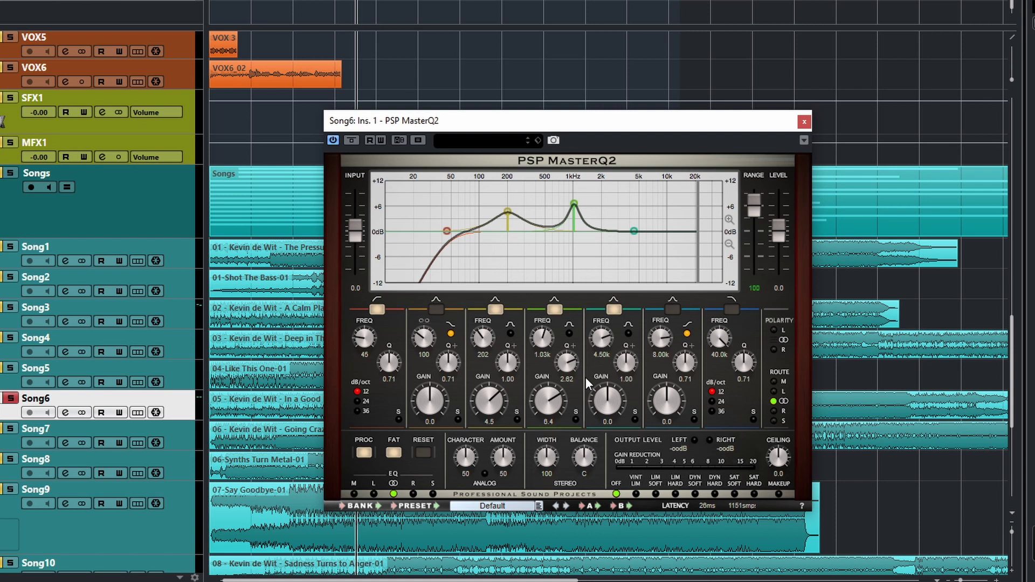
pyautogui.moveTo(574, 204)
pyautogui.mouseDown()
pyautogui.moveTo(527, 196)
pyautogui.moveTo(566, 209)
pyautogui.moveTo(561, 221)
pyautogui.moveTo(593, 216)
pyautogui.moveTo(602, 189)
pyautogui.moveTo(605, 218)
pyautogui.moveTo(641, 210)
pyautogui.moveTo(543, 208)
pyautogui.moveTo(571, 218)
pyautogui.mouseUp()
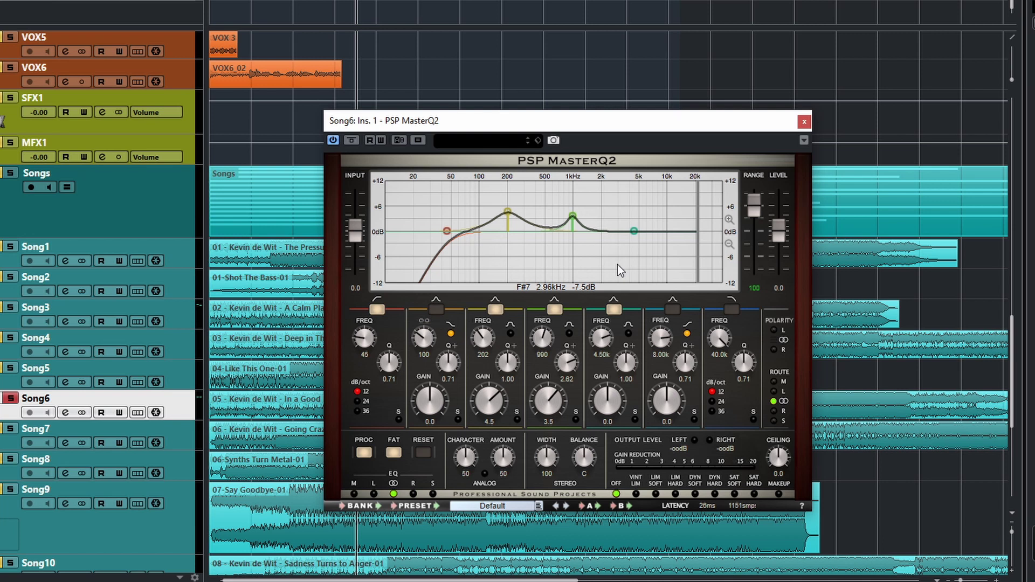
pyautogui.moveTo(570, 217)
pyautogui.mouseDown()
pyautogui.moveTo(544, 192)
pyautogui.moveTo(575, 200)
pyautogui.moveTo(573, 222)
pyautogui.mouseUp()
# Step: Compare the curve on the 4, 12 and 24 dB graph scales, ending on the 12 dB scale
pyautogui.click(729, 221)
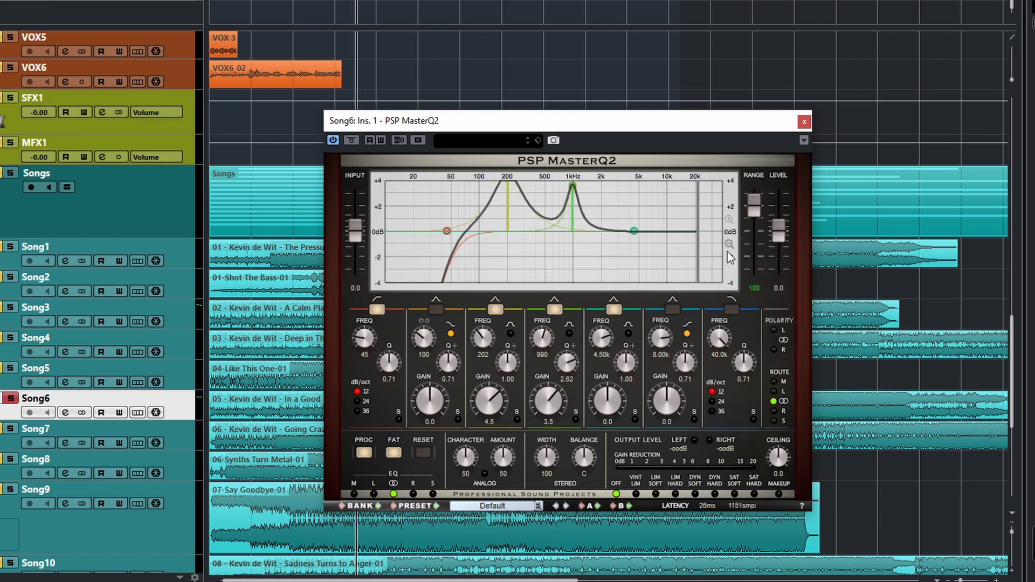
pyautogui.click(727, 242)
pyautogui.click(727, 241)
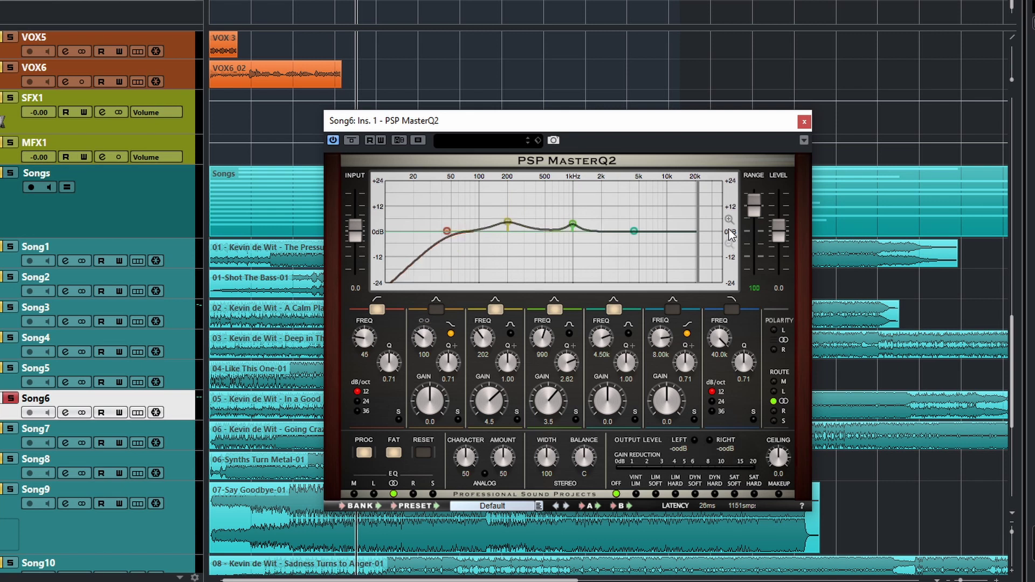
pyautogui.click(731, 219)
pyautogui.click(731, 220)
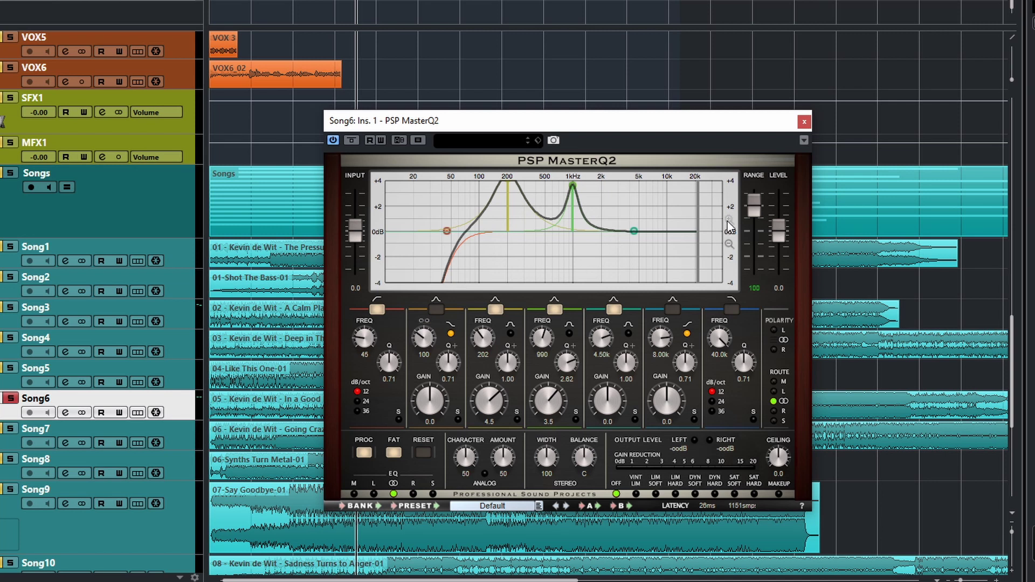
pyautogui.click(729, 245)
pyautogui.click(730, 246)
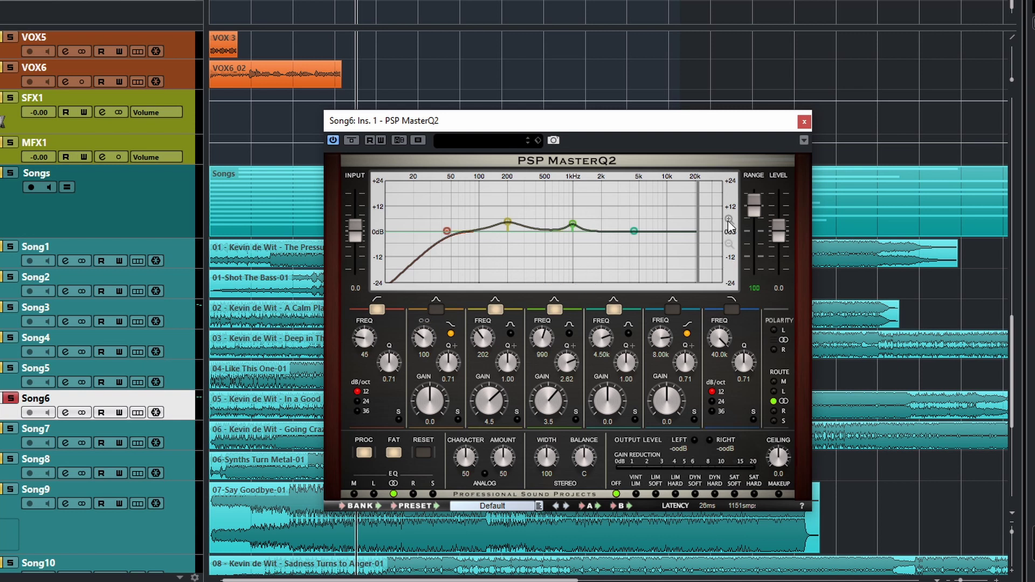
pyautogui.click(729, 219)
pyautogui.click(729, 219)
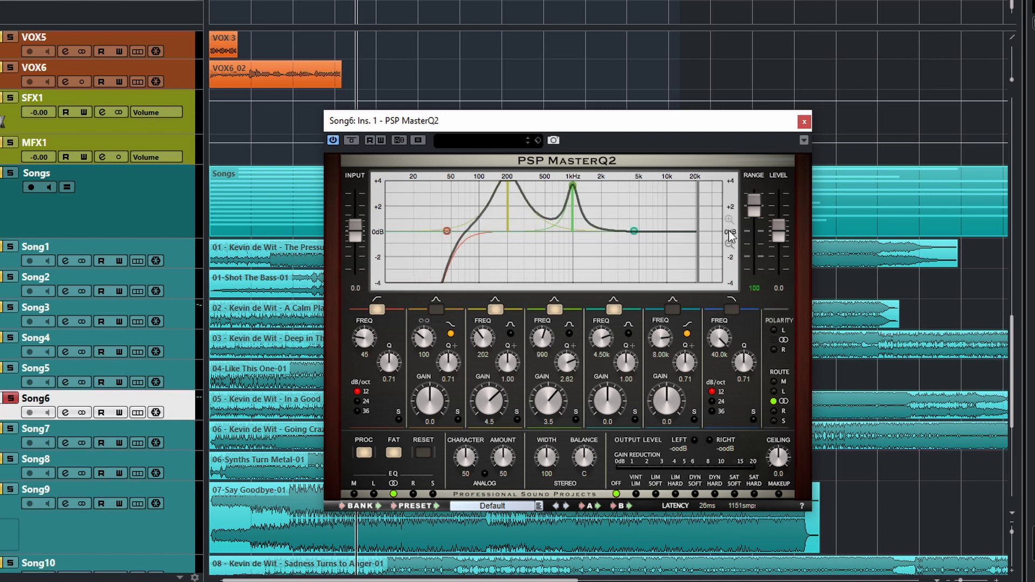
pyautogui.click(729, 244)
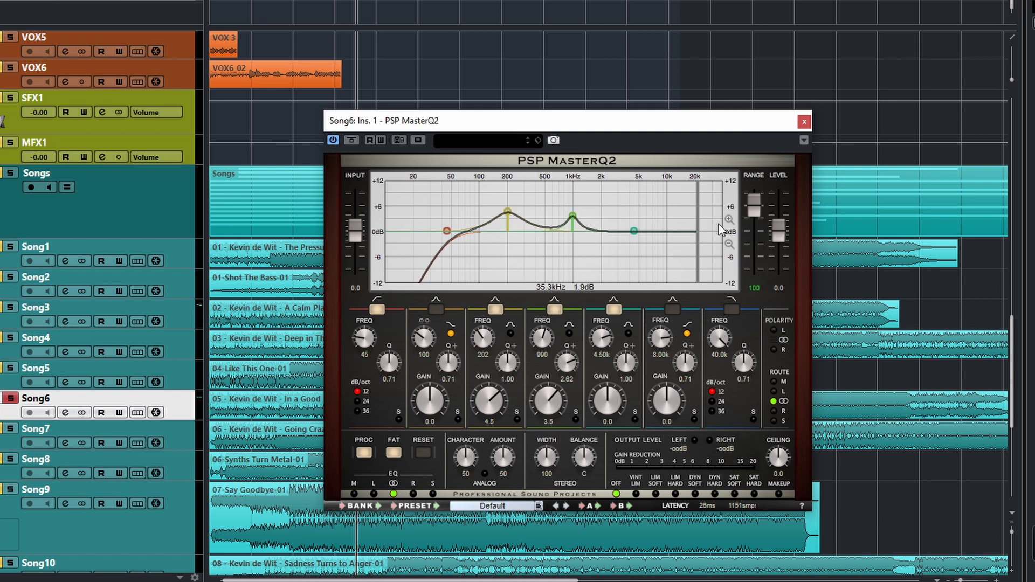
# Step: Try out the input level, reset it to 0.0, and reduce the EQ range to 64
pyautogui.moveTo(357, 223); pyautogui.dragTo(357, 253)
pyautogui.moveTo(348, 216); pyautogui.dragTo(348, 235)
pyautogui.doubleClick(350, 236)
pyautogui.moveTo(758, 209)
pyautogui.mouseDown()
pyautogui.moveTo(745, 241)
pyautogui.moveTo(749, 274)
pyautogui.moveTo(738, 188)
pyautogui.moveTo(729, 202)
pyautogui.moveTo(746, 219)
pyautogui.moveTo(741, 196)
pyautogui.moveTo(762, 275)
pyautogui.moveTo(762, 195)
pyautogui.moveTo(771, 270)
pyautogui.moveTo(769, 206)
pyautogui.mouseUp()
pyautogui.moveTo(755, 210)
pyautogui.mouseDown()
pyautogui.moveTo(765, 232)
pyautogui.moveTo(768, 211)
pyautogui.moveTo(775, 257)
pyautogui.moveTo(769, 214)
pyautogui.mouseUp()
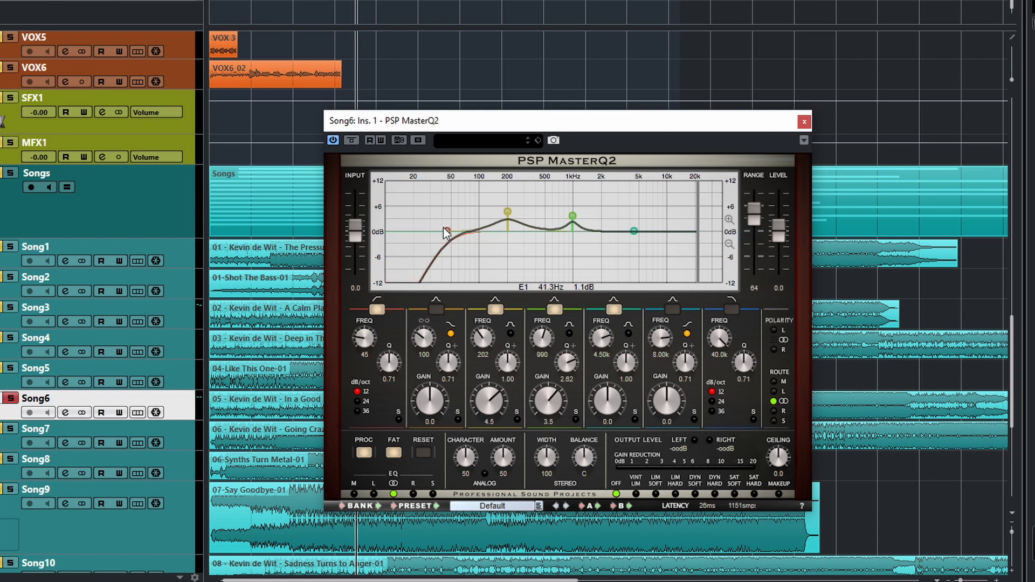
# Step: Lower the low cut to 30 Hz and set the 202 Hz band's gain to 3.7 dB
pyautogui.moveTo(447, 231)
pyautogui.mouseDown()
pyautogui.moveTo(425, 232)
pyautogui.moveTo(436, 233)
pyautogui.mouseUp()
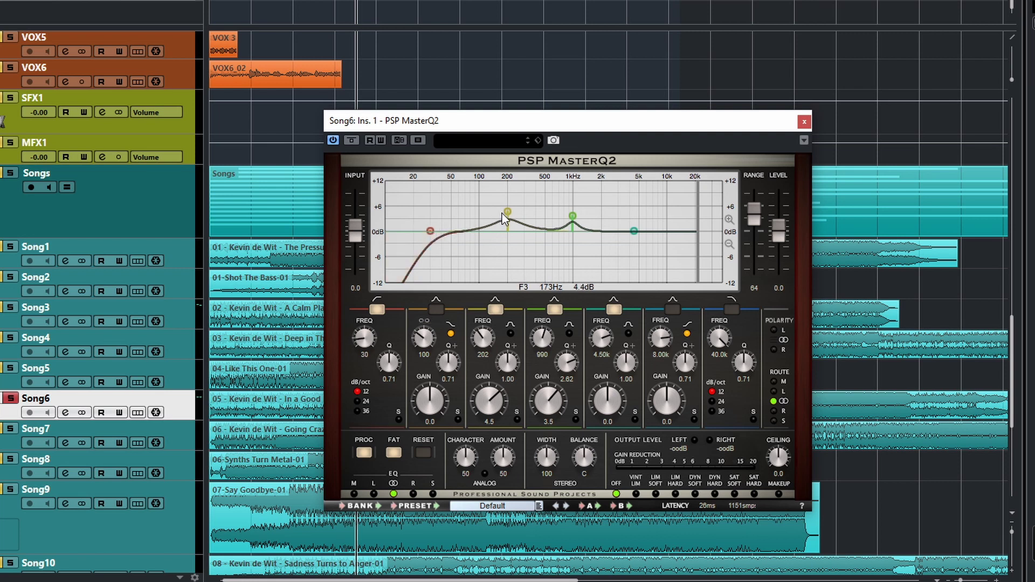
pyautogui.moveTo(507, 211); pyautogui.dragTo(507, 216)
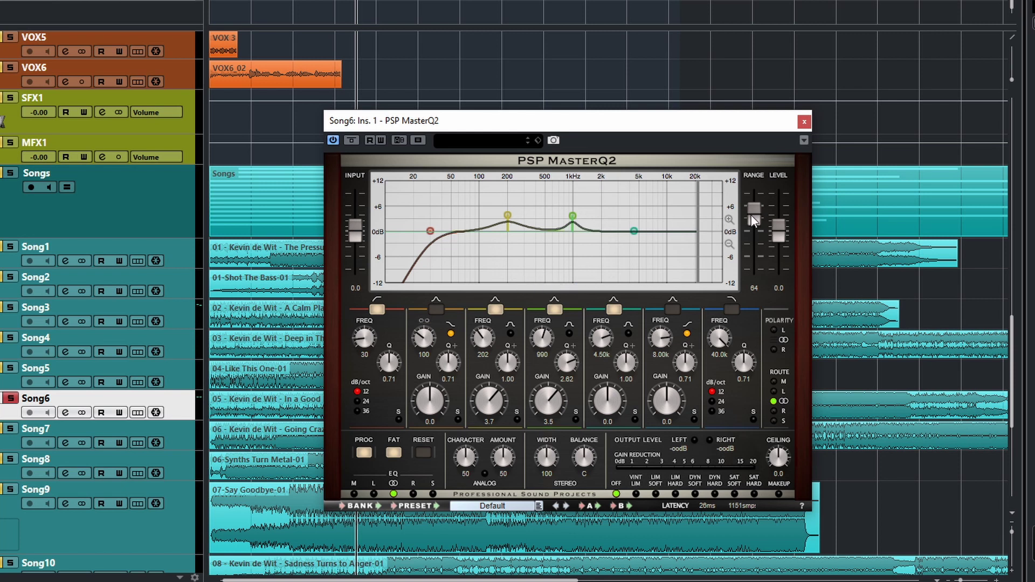
# Step: Vary the EQ range and return it to 100, and reset the output level to 0.0 after trying it out
pyautogui.moveTo(753, 214); pyautogui.dragTo(755, 223)
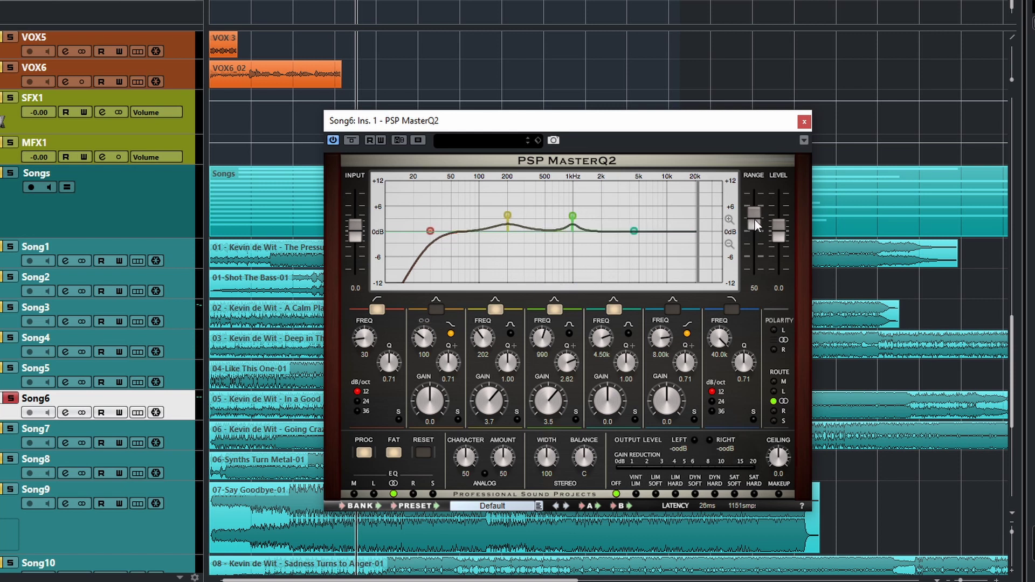
pyautogui.moveTo(755, 219); pyautogui.dragTo(754, 210)
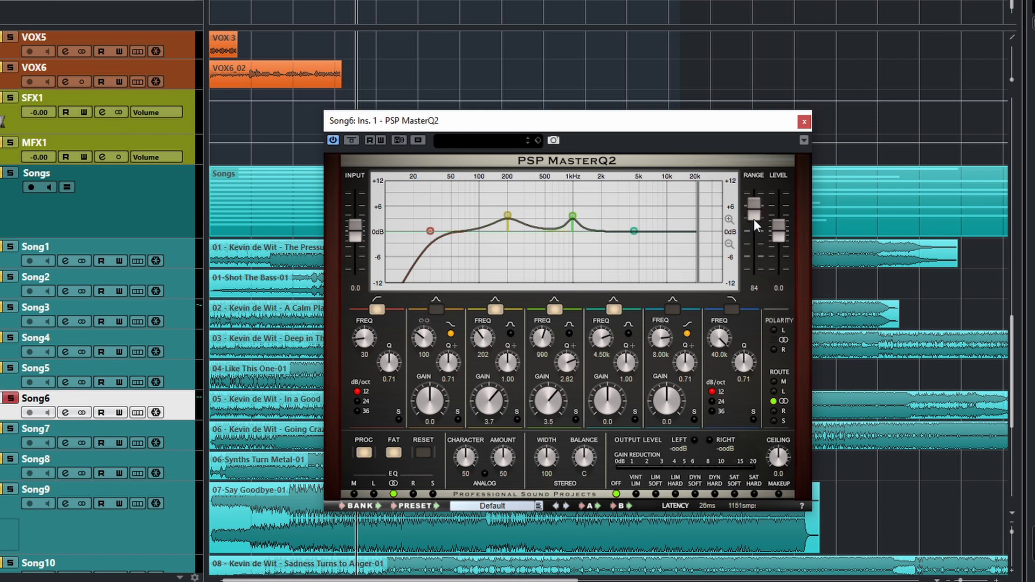
pyautogui.moveTo(752, 215); pyautogui.dragTo(753, 217)
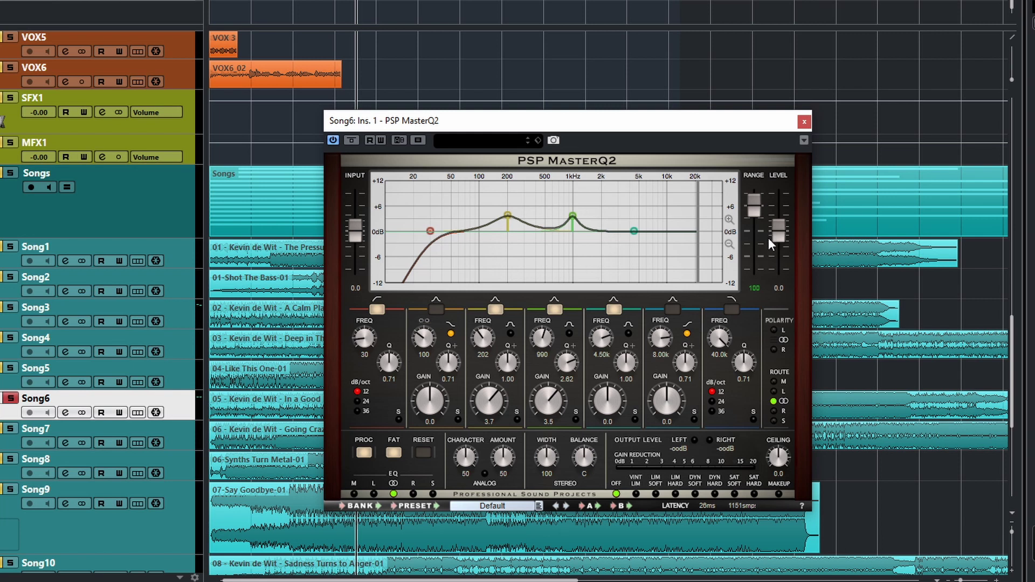
pyautogui.moveTo(773, 231); pyautogui.dragTo(790, 251)
pyautogui.moveTo(792, 249); pyautogui.dragTo(796, 251)
pyautogui.keyDown('ctrl'); pyautogui.click(784, 250); pyautogui.keyUp('ctrl')
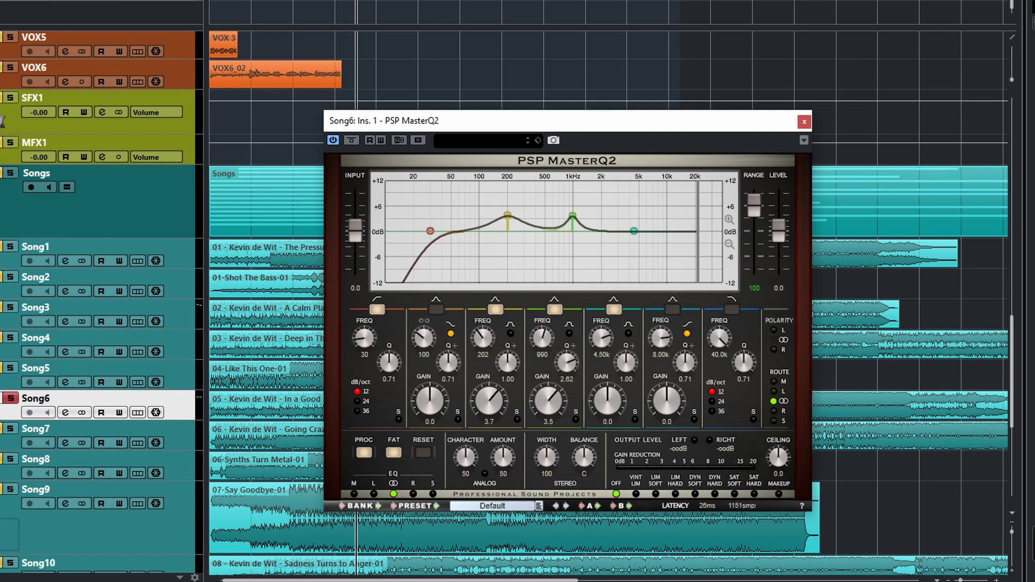
# Step: Move the green mid band to 829 Hz and the upper mid band to 5.01 kHz, auditioning the active bands from the curve
pyautogui.click(573, 221)
pyautogui.moveTo(573, 221)
pyautogui.mouseDown()
pyautogui.moveTo(534, 216)
pyautogui.moveTo(609, 224)
pyautogui.moveTo(544, 220)
pyautogui.moveTo(599, 225)
pyautogui.moveTo(550, 221)
pyautogui.moveTo(560, 219)
pyautogui.mouseUp()
pyautogui.click(634, 233)
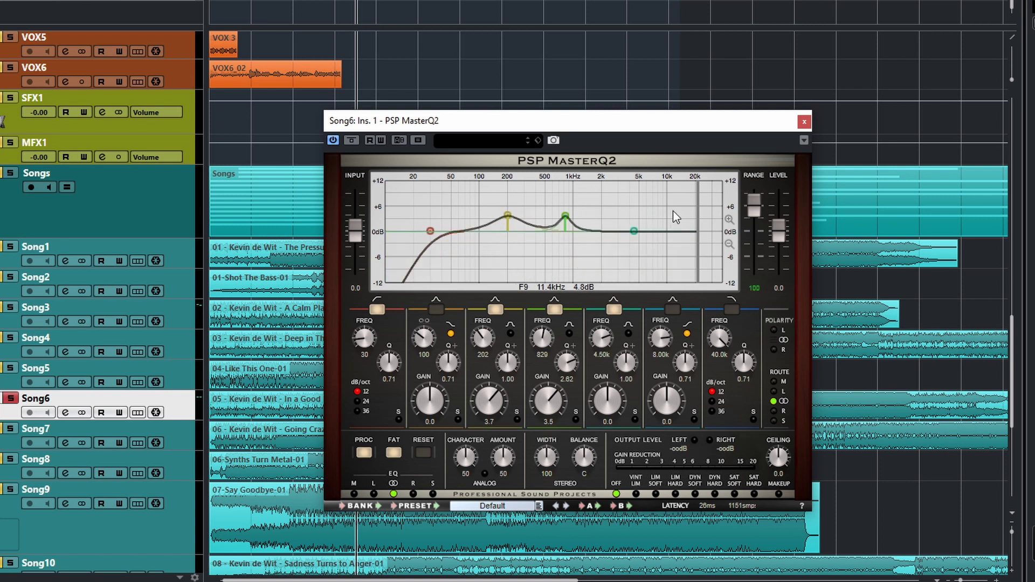
pyautogui.click(565, 216)
pyautogui.click(507, 216)
pyautogui.click(431, 232)
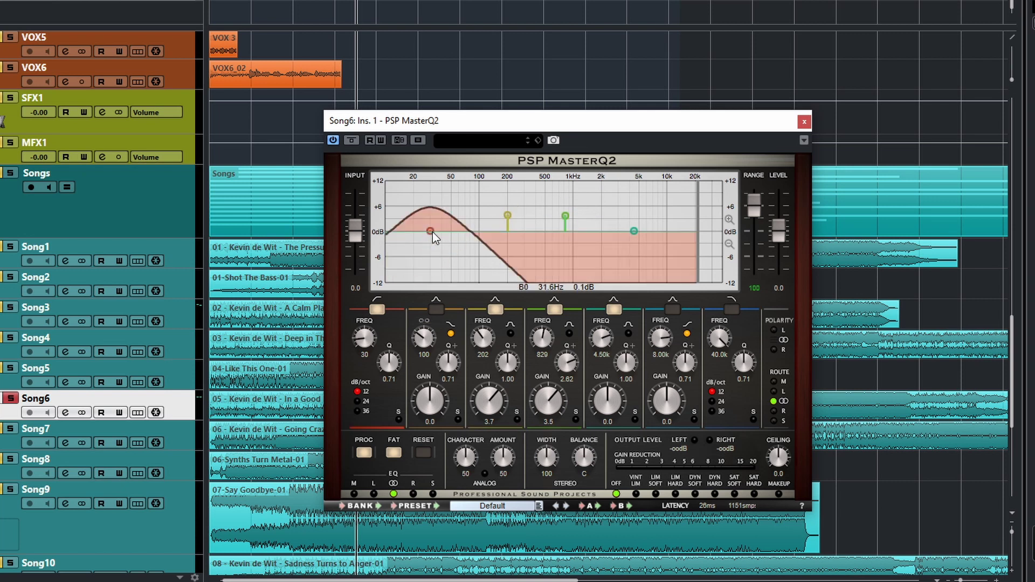
pyautogui.moveTo(634, 231); pyautogui.dragTo(640, 236)
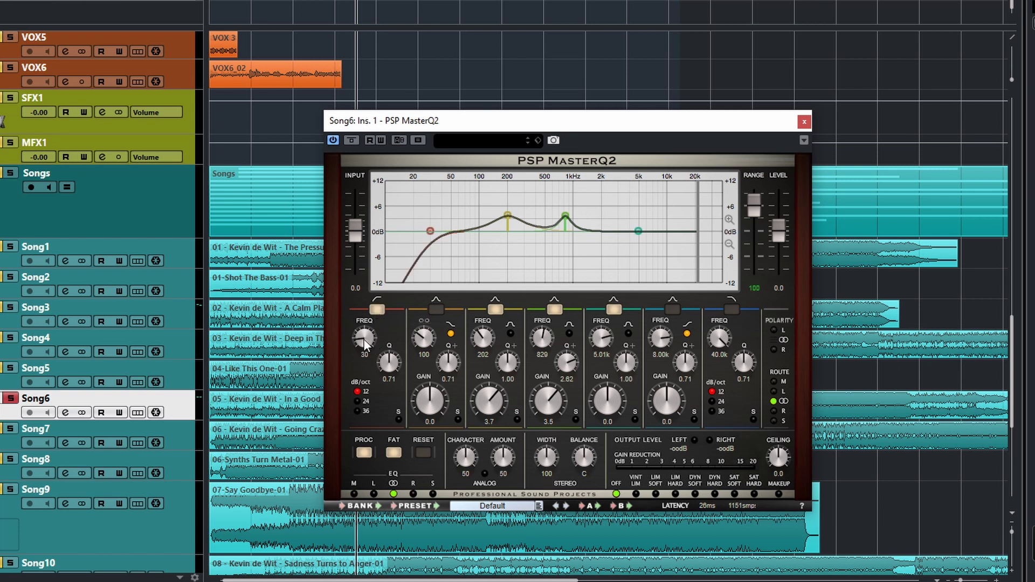
# Step: Set the low cut to 27 Hz with a Q of 0.76
pyautogui.moveTo(362, 343); pyautogui.dragTo(395, 308)
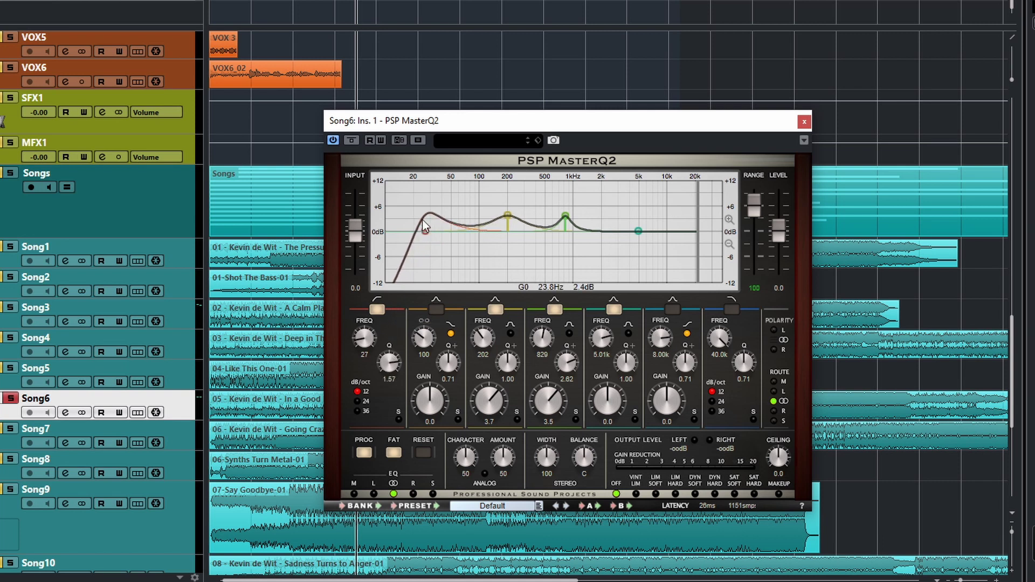
pyautogui.moveTo(390, 363); pyautogui.dragTo(386, 407)
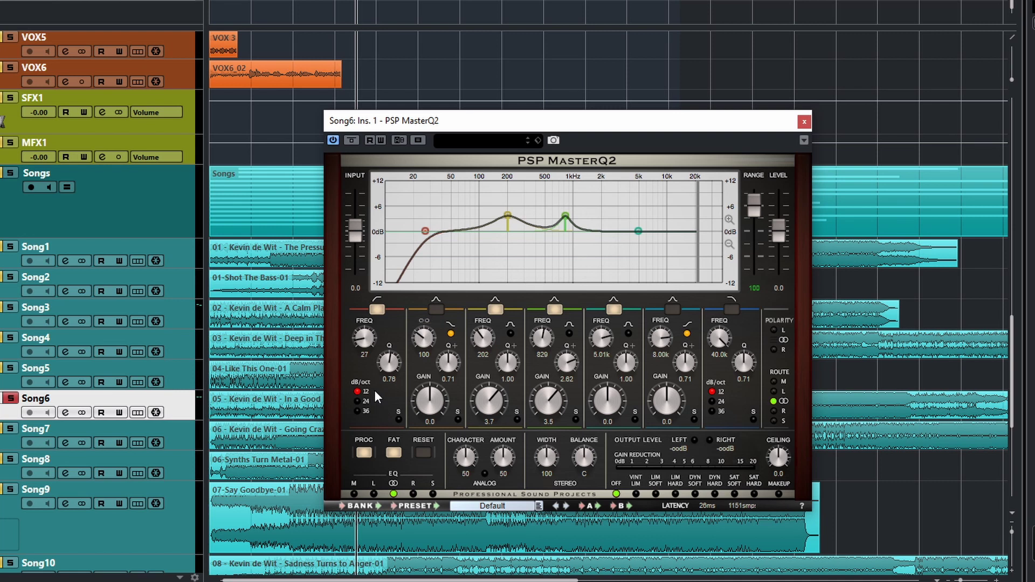
# Step: Compare the low cut's 12, 24 and 36 dB/oct slopes and return to 12 dB/oct
pyautogui.click(358, 401)
pyautogui.click(358, 411)
pyautogui.click(358, 401)
pyautogui.click(359, 392)
pyautogui.click(358, 402)
pyautogui.click(358, 412)
pyautogui.click(357, 402)
pyautogui.click(357, 392)
# Step: Set the low cut's Q to 0.87 and its slope to 24 dB/oct
pyautogui.moveTo(391, 368)
pyautogui.mouseDown()
pyautogui.moveTo(392, 350)
pyautogui.moveTo(390, 364)
pyautogui.mouseUp()
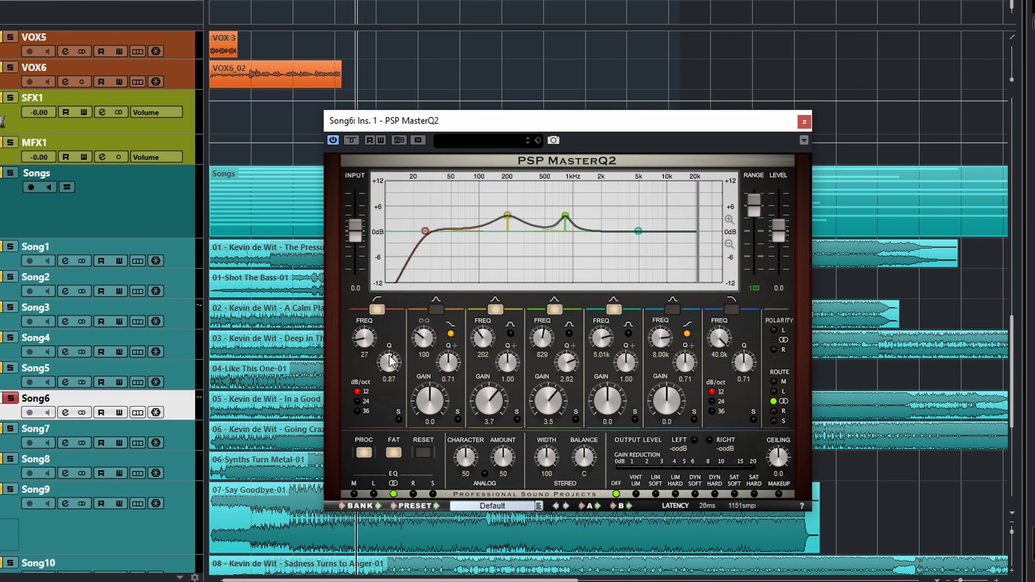
pyautogui.click(357, 401)
pyautogui.click(357, 411)
pyautogui.click(357, 401)
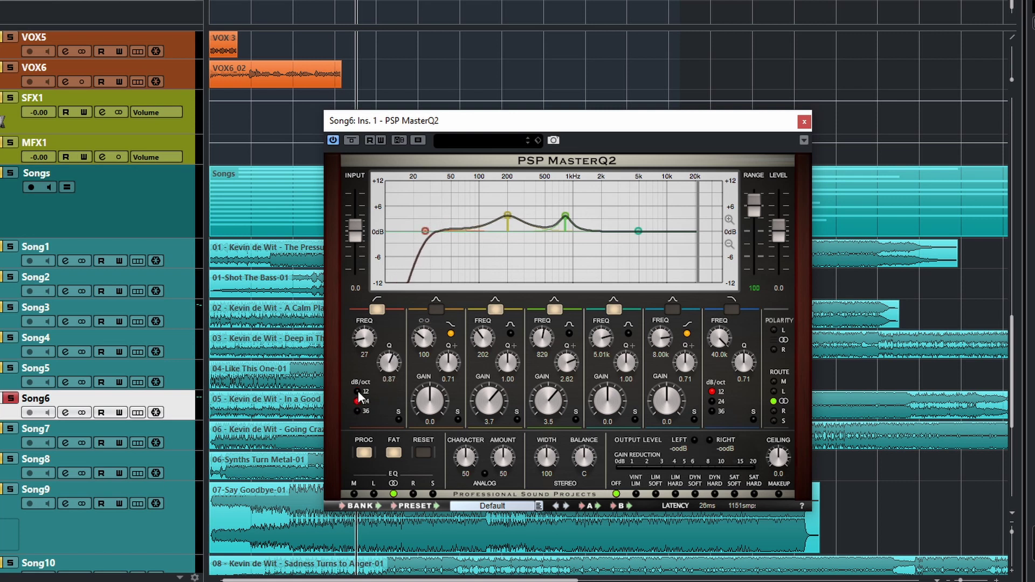
# Step: Solo the low cut to check its curve, switch the solo off, and set the slope to 12 dB/oct
pyautogui.click(399, 419)
pyautogui.click(399, 421)
pyautogui.click(399, 420)
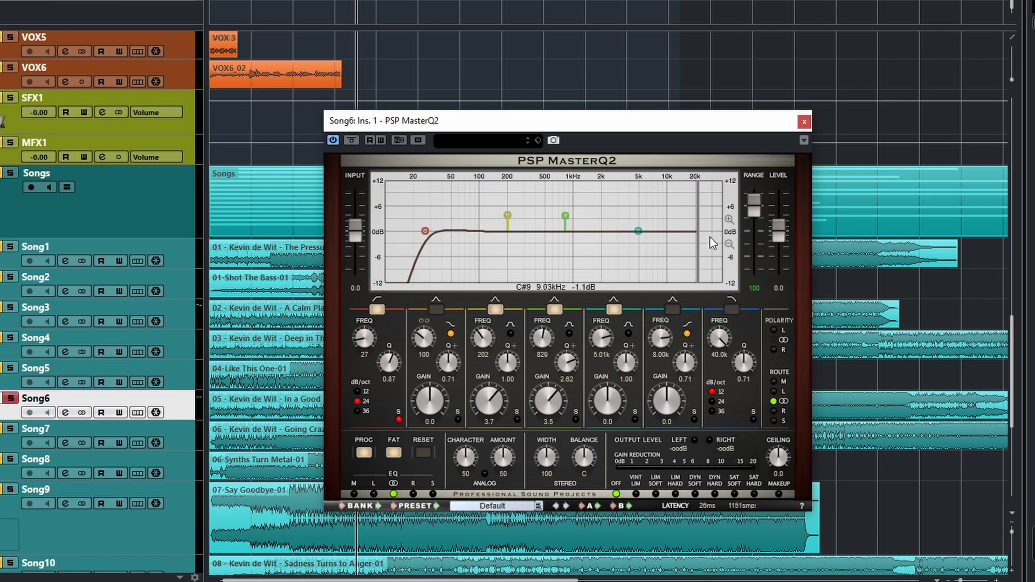
pyautogui.click(399, 420)
pyautogui.click(357, 391)
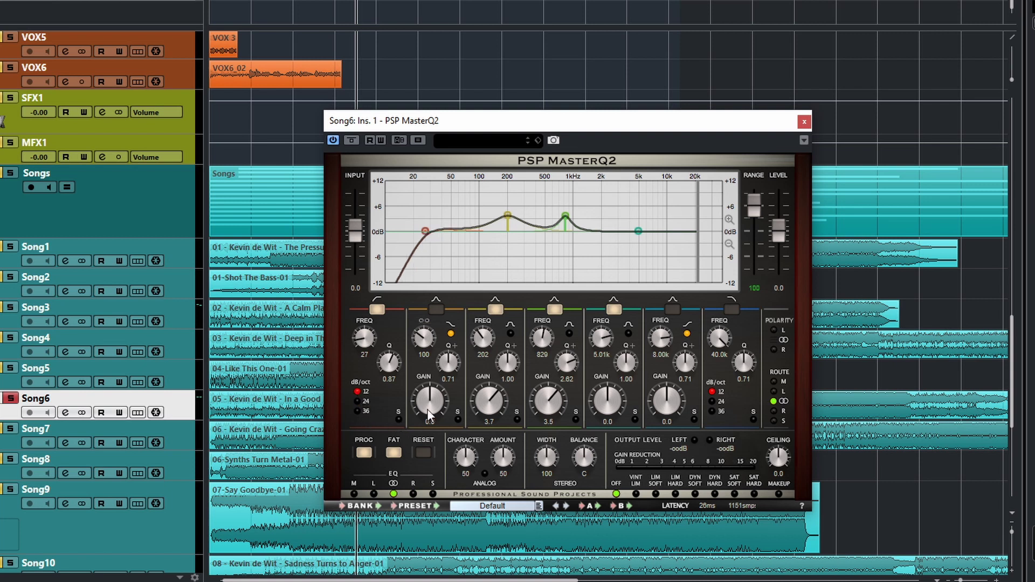
# Step: Enable the high cut band, try out its frequency, and switch the band off again
pyautogui.click(732, 311)
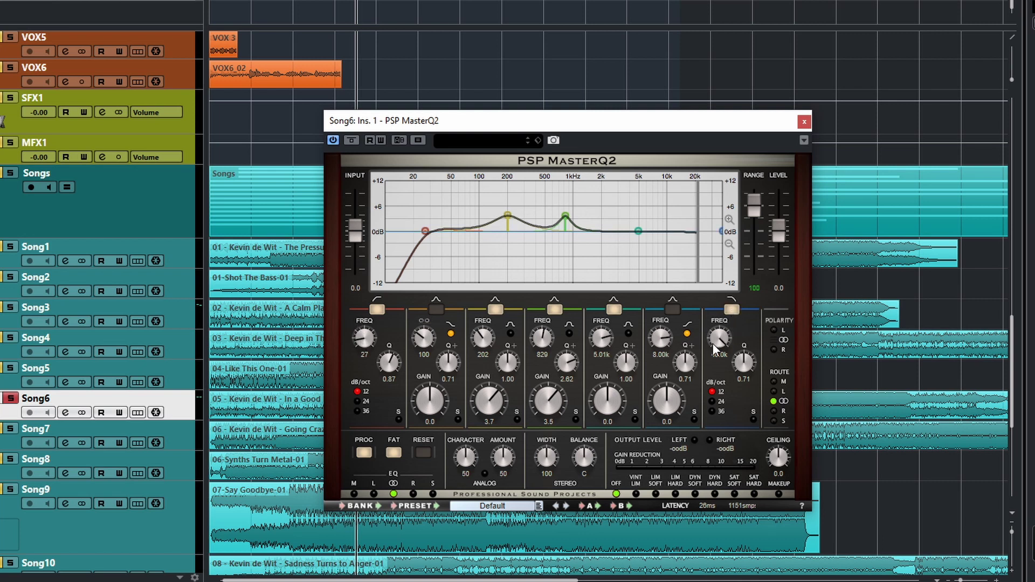
pyautogui.moveTo(713, 345)
pyautogui.mouseDown()
pyautogui.moveTo(725, 392)
pyautogui.moveTo(727, 374)
pyautogui.moveTo(733, 381)
pyautogui.moveTo(734, 412)
pyautogui.moveTo(722, 340)
pyautogui.mouseUp()
pyautogui.click(728, 310)
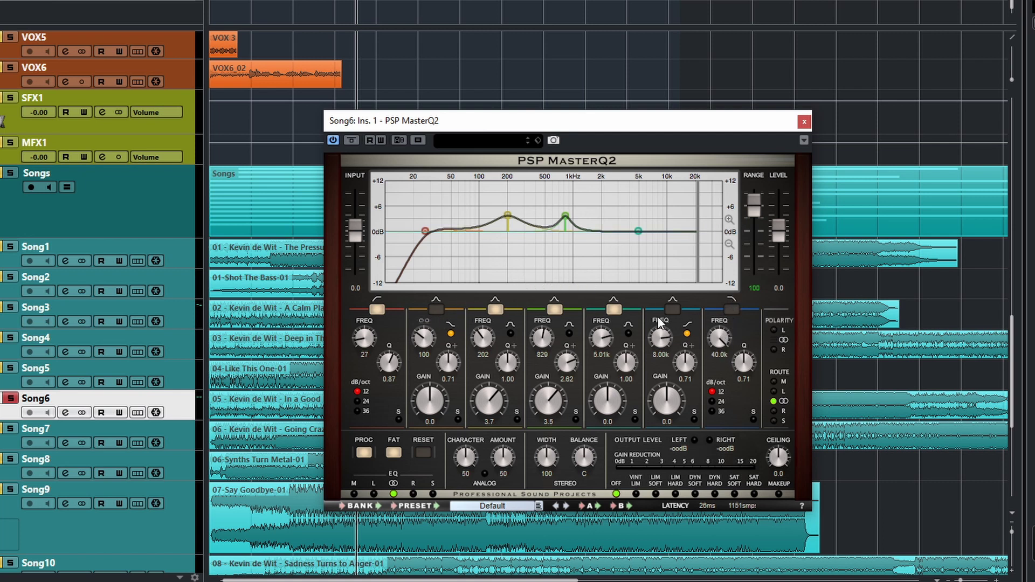
# Step: Enable the 100 Hz and 8.00 kHz shelf bands, boosting the low shelf by 2.8 dB and the high shelf by 4.7 dB
pyautogui.click(436, 310)
pyautogui.click(672, 309)
pyautogui.click(672, 310)
pyautogui.click(434, 309)
pyautogui.click(434, 309)
pyautogui.click(451, 334)
pyautogui.click(688, 332)
pyautogui.click(672, 310)
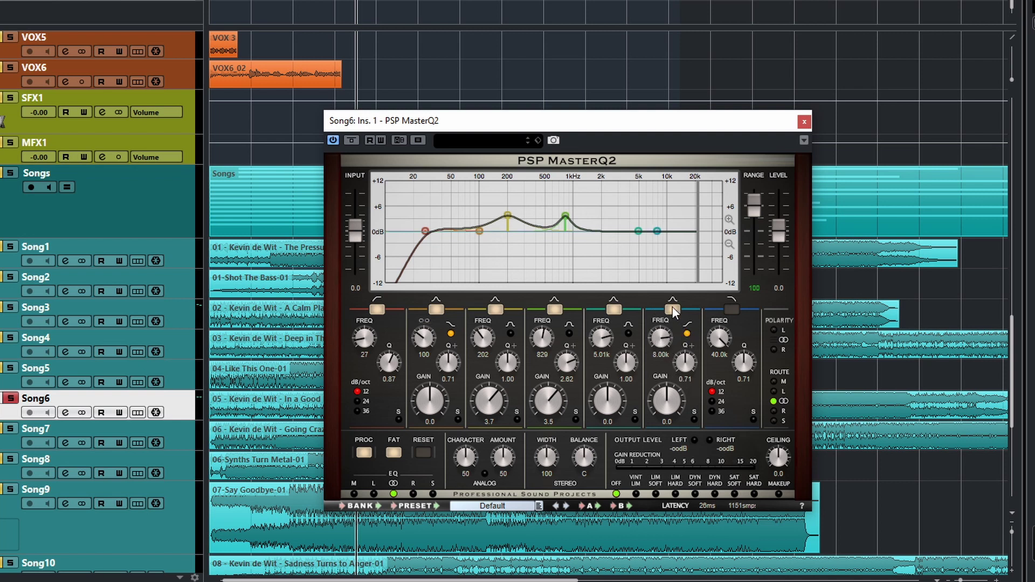
pyautogui.moveTo(674, 398); pyautogui.dragTo(677, 375)
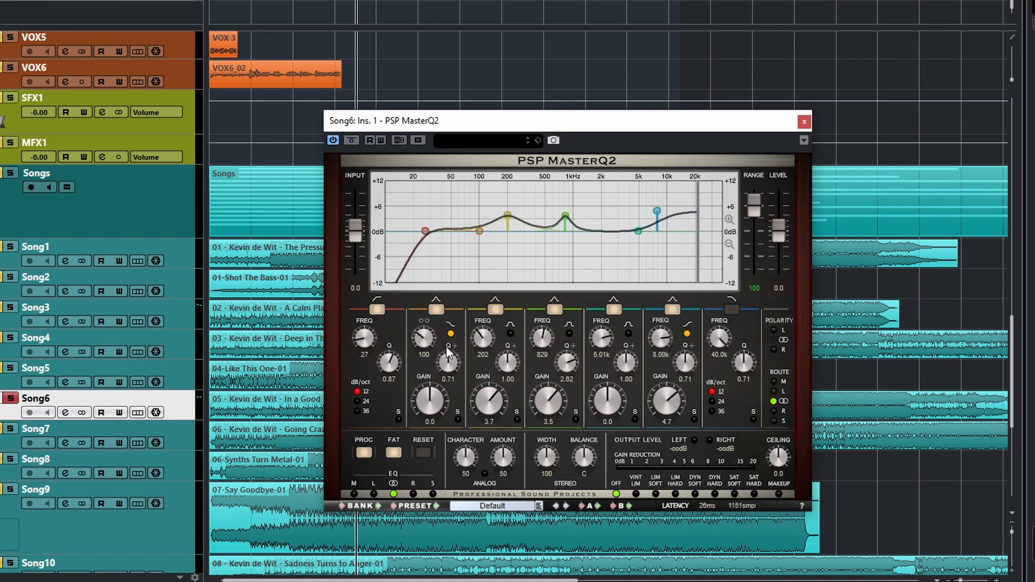
pyautogui.moveTo(433, 401); pyautogui.dragTo(431, 381)
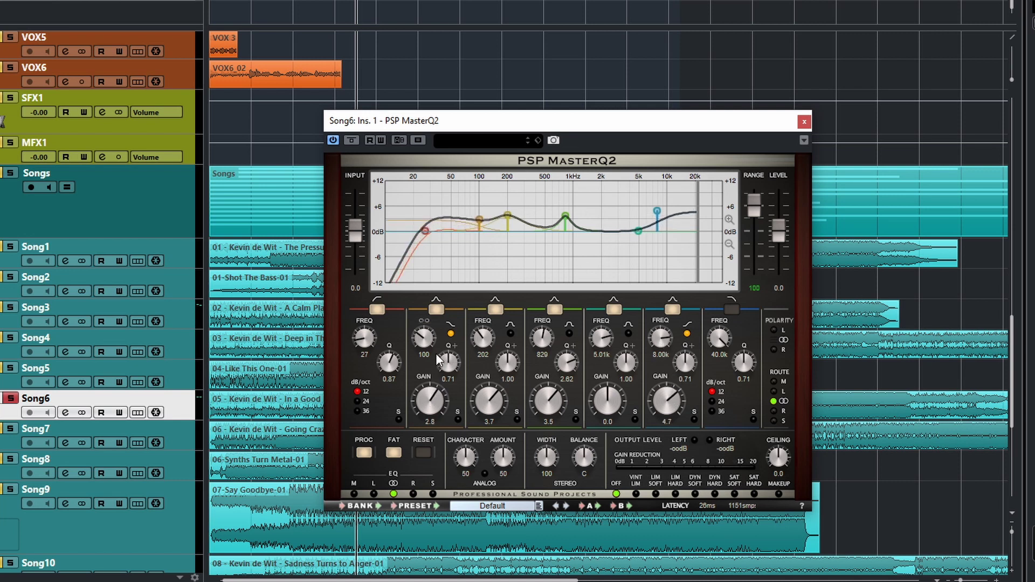
# Step: Switch off the low cut and turn the 100 Hz shelf into a bell with a 6.5 dB boost
pyautogui.click(377, 308)
pyautogui.moveTo(436, 408); pyautogui.dragTo(432, 386)
pyautogui.click(451, 333)
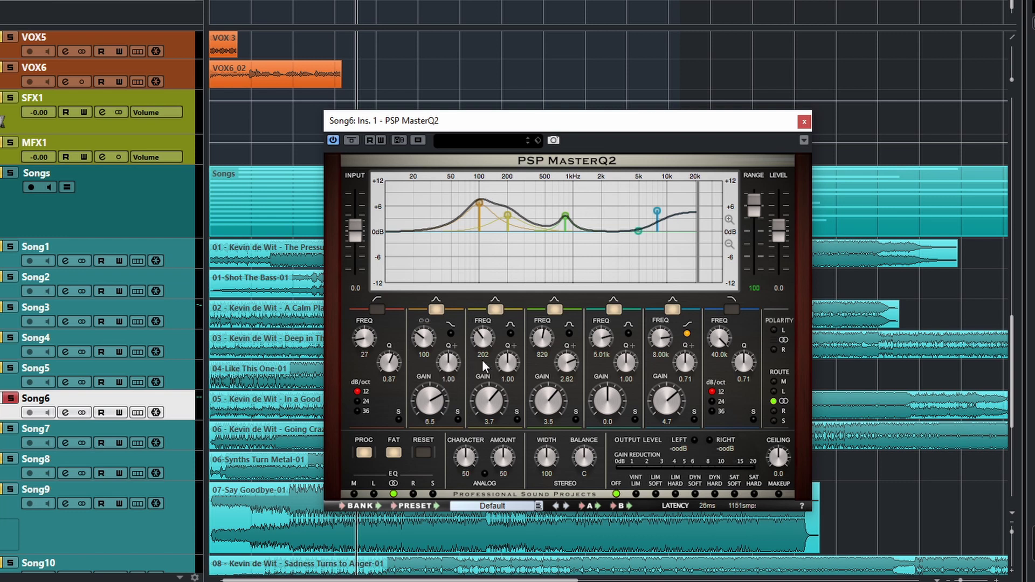
# Step: Switch off the three middle bands and set the 100 Hz band's gain to 3.9 dB
pyautogui.click(494, 309)
pyautogui.click(554, 309)
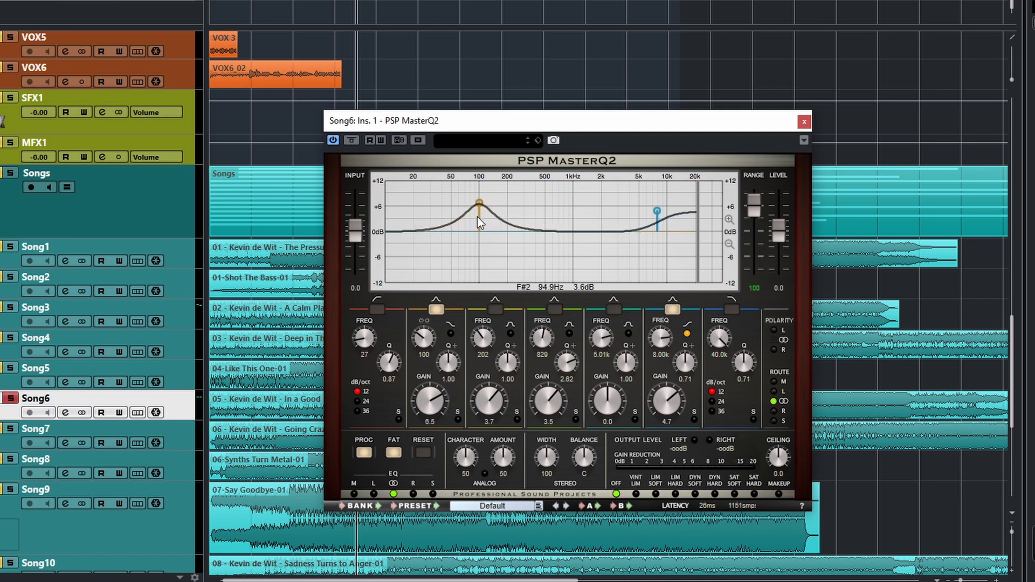
pyautogui.moveTo(430, 403); pyautogui.dragTo(437, 422)
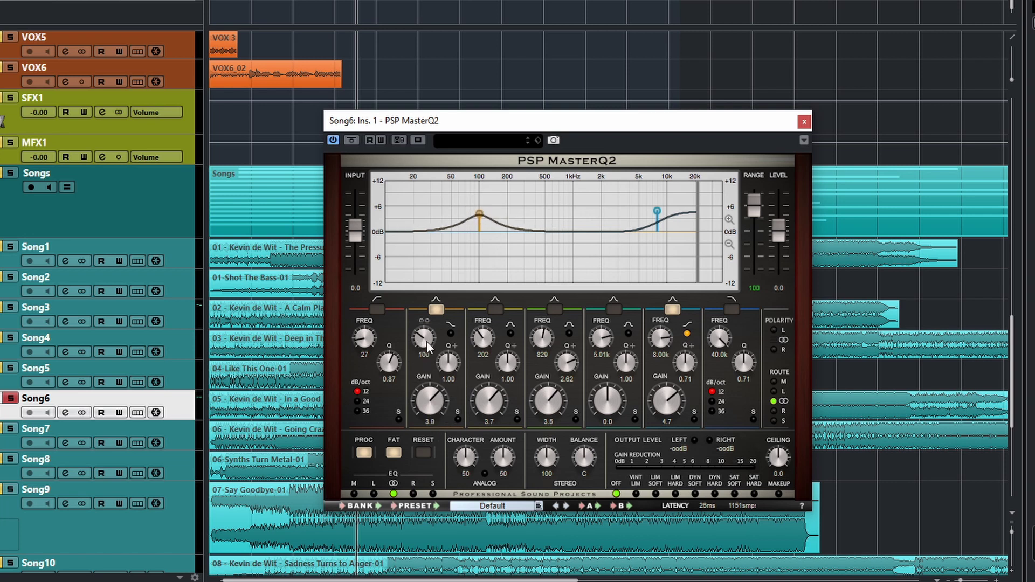
# Step: Set the 100 Hz bell to 106 Hz with a 6.9 dB boost and turn it into a shelf with a Q of 0.76
pyautogui.moveTo(426, 338); pyautogui.dragTo(450, 422)
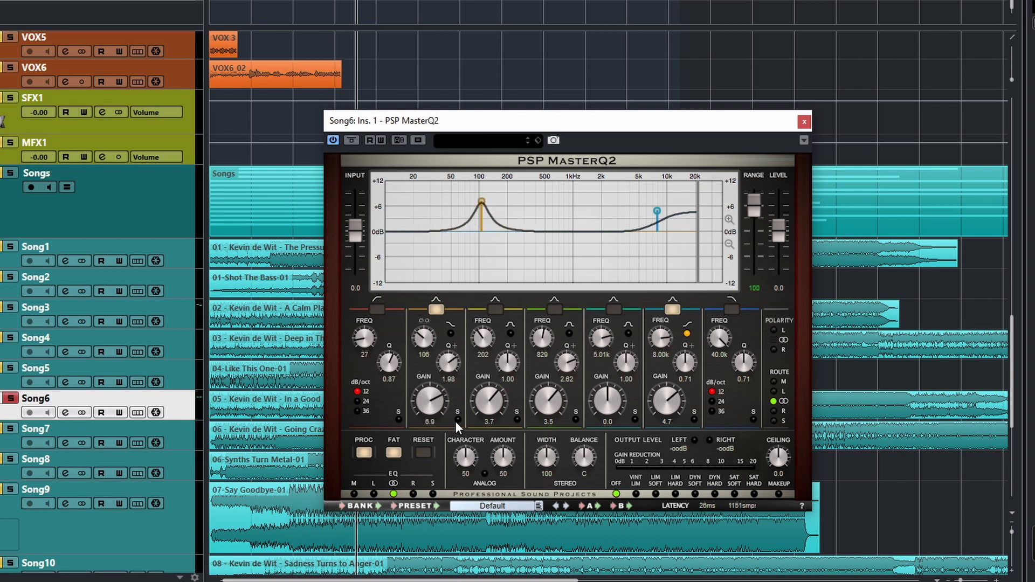
pyautogui.click(451, 333)
pyautogui.click(452, 333)
pyautogui.click(452, 333)
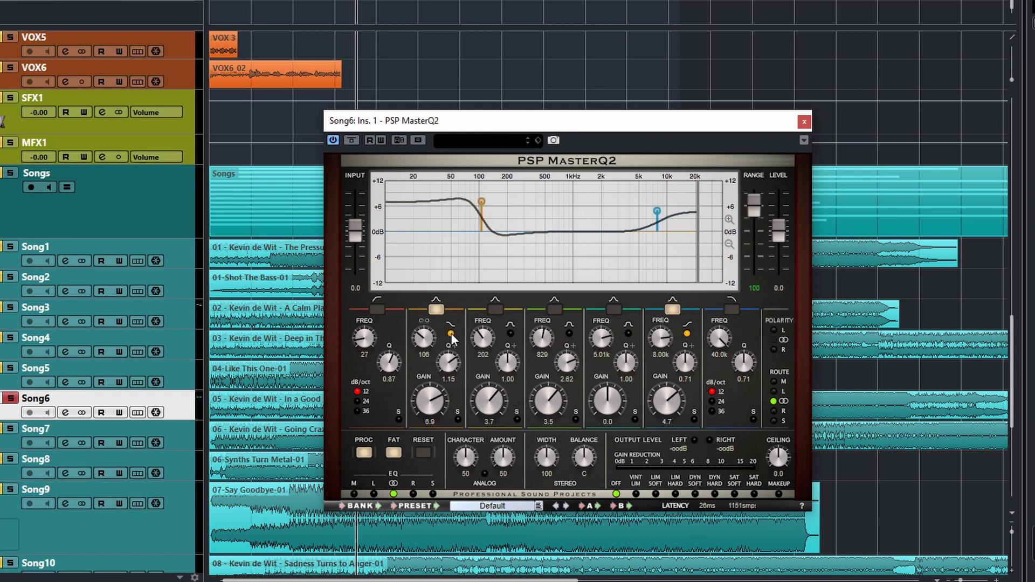
pyautogui.moveTo(440, 368); pyautogui.dragTo(456, 341)
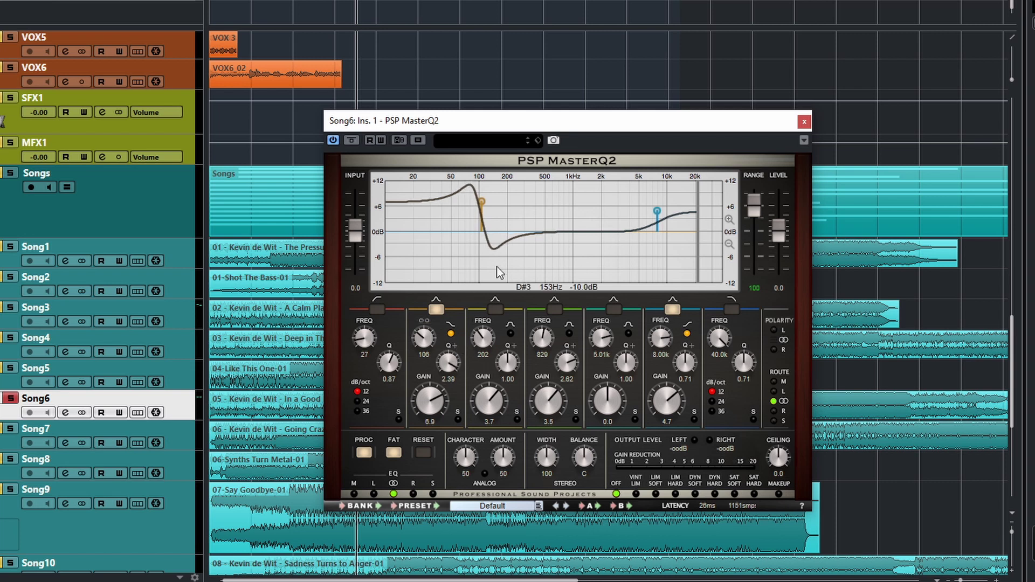
pyautogui.moveTo(448, 360); pyautogui.dragTo(452, 441)
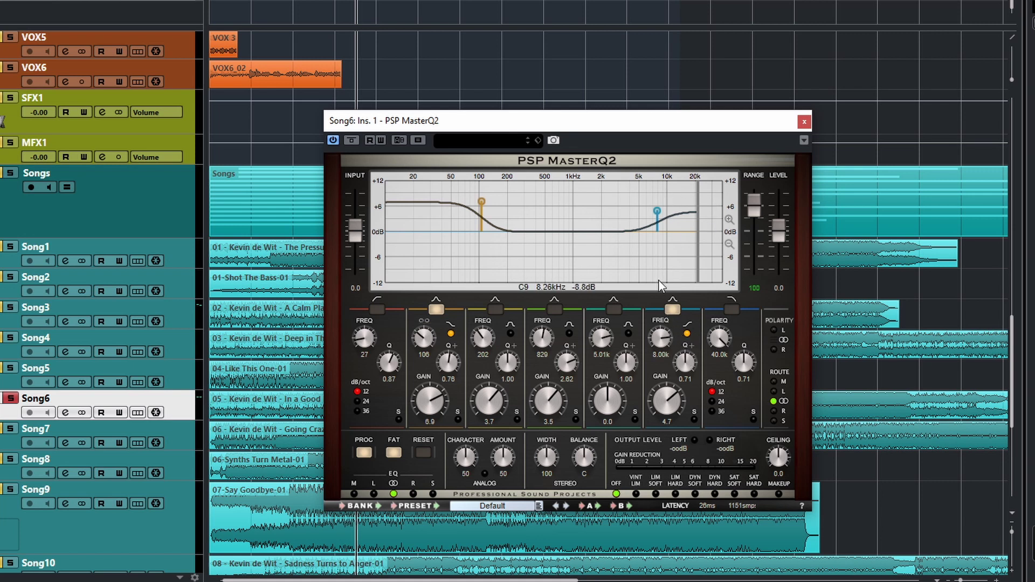
# Step: Leave only the 202 Hz bell band enabled and set it to 252 Hz, Q 1.43 and 3.6 dB gain
pyautogui.click(672, 309)
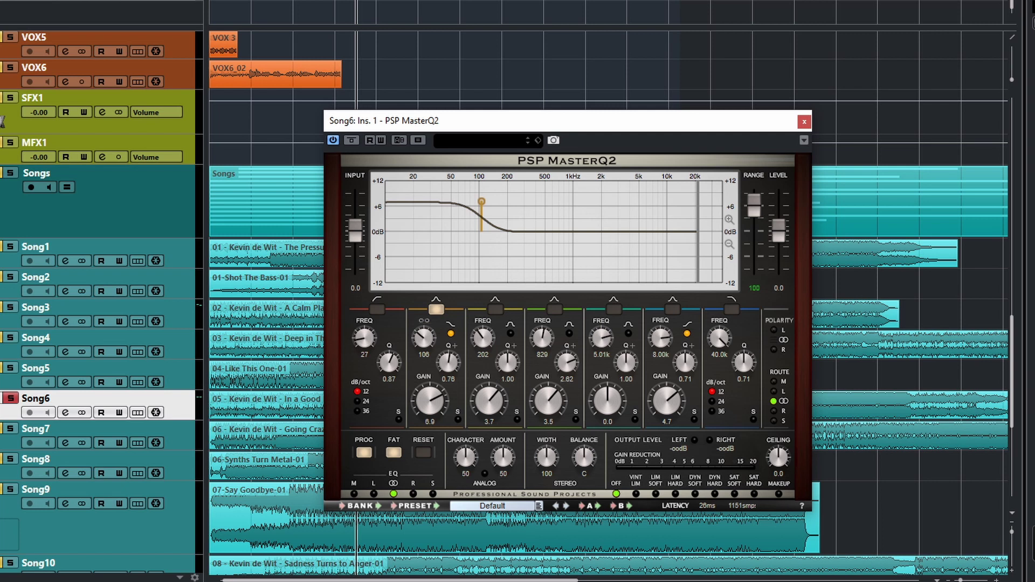
pyautogui.click(496, 310)
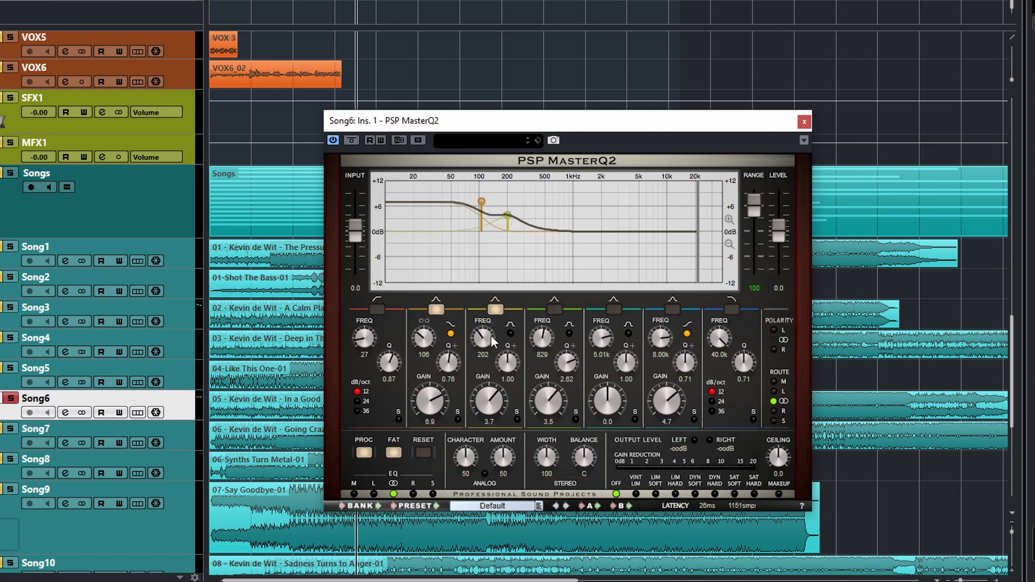
pyautogui.click(436, 309)
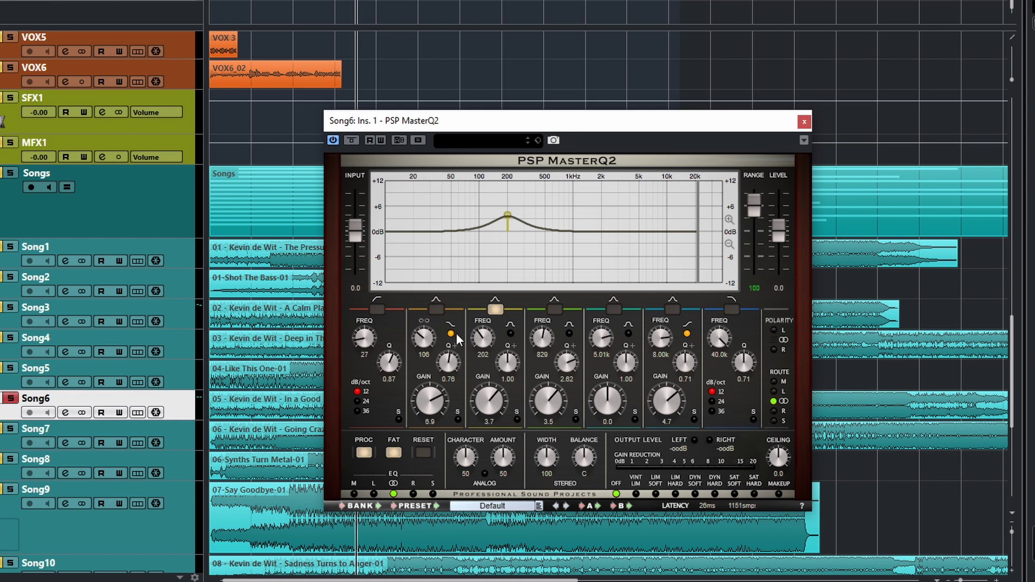
pyautogui.moveTo(485, 337); pyautogui.dragTo(505, 372)
pyautogui.moveTo(491, 388); pyautogui.dragTo(508, 407)
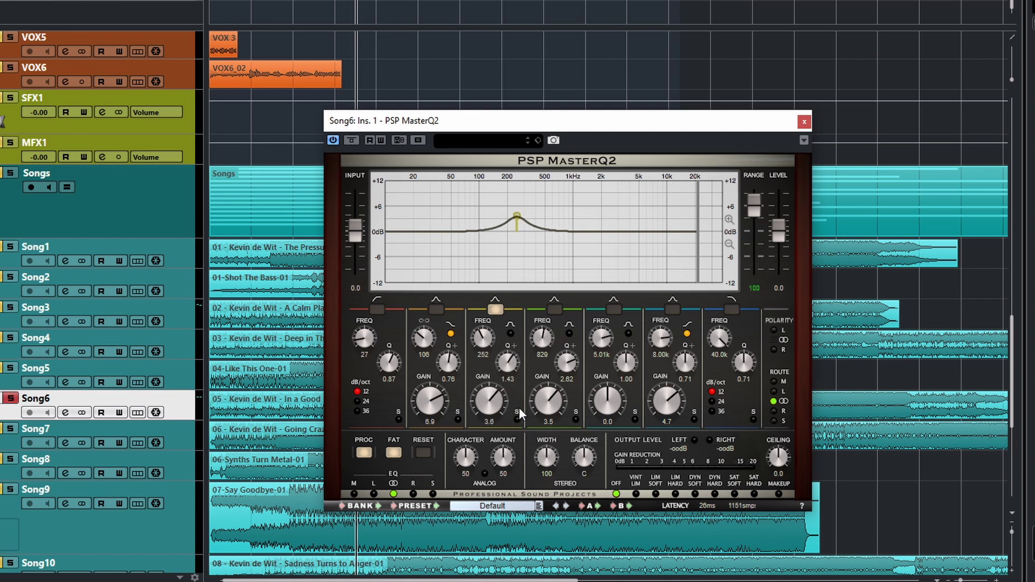
# Step: Widen the graph scale to ±24 dB and raise the 252 Hz band's gain to 20.3 dB
pyautogui.click(512, 332)
pyautogui.click(508, 335)
pyautogui.moveTo(485, 400); pyautogui.dragTo(477, 367)
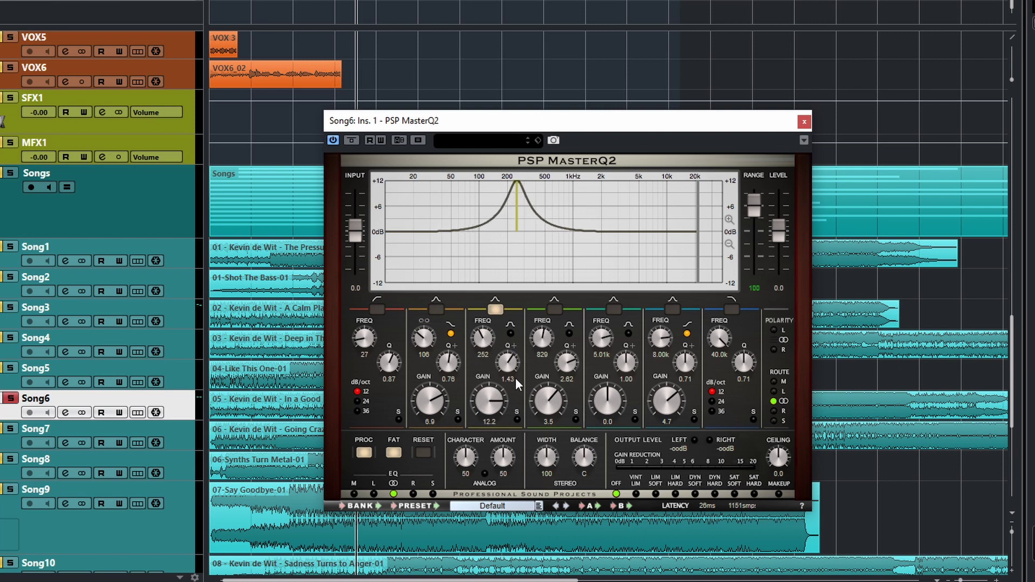
pyautogui.click(729, 245)
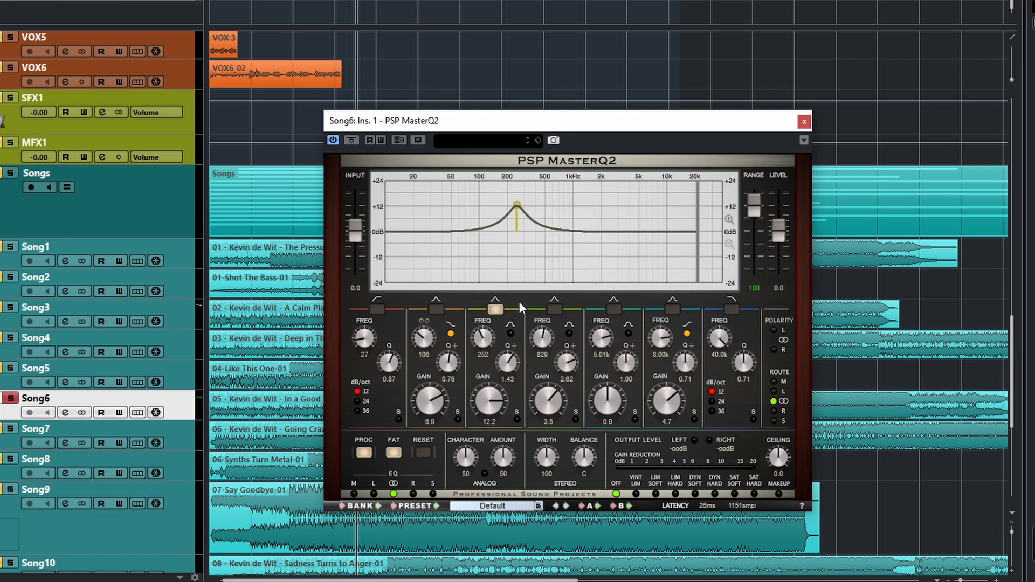
pyautogui.moveTo(487, 407); pyautogui.dragTo(498, 396)
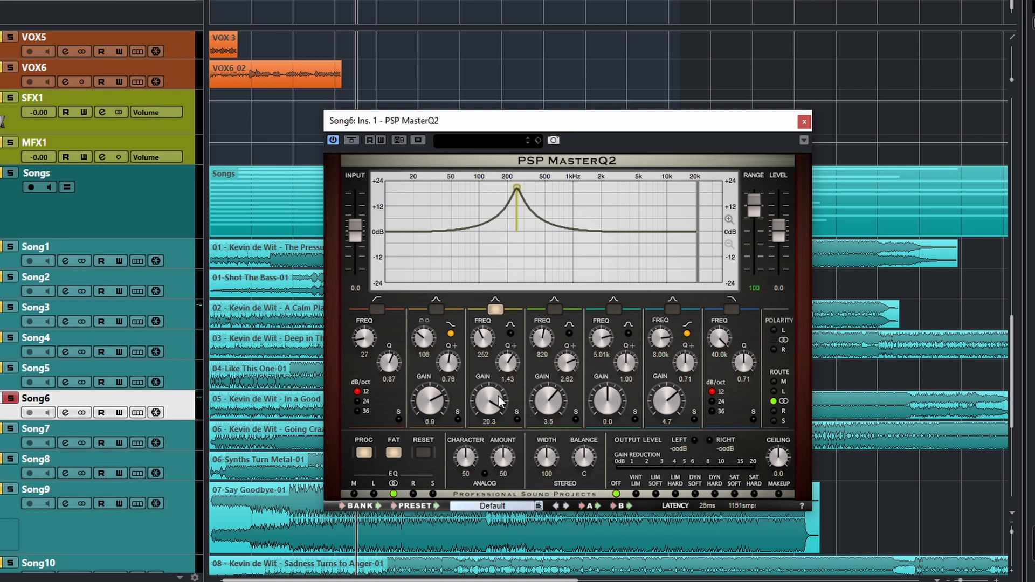
# Step: Compare the 252 Hz band's two bell shapes, leave the alternative shape on, and lower the gain to 13.6 dB
pyautogui.click(509, 334)
pyautogui.click(509, 333)
pyautogui.click(510, 334)
pyautogui.click(509, 334)
pyautogui.click(509, 333)
pyautogui.click(509, 334)
pyautogui.click(509, 334)
pyautogui.click(510, 333)
pyautogui.click(509, 333)
pyautogui.click(510, 334)
pyautogui.click(510, 334)
pyautogui.moveTo(504, 389); pyautogui.dragTo(485, 445)
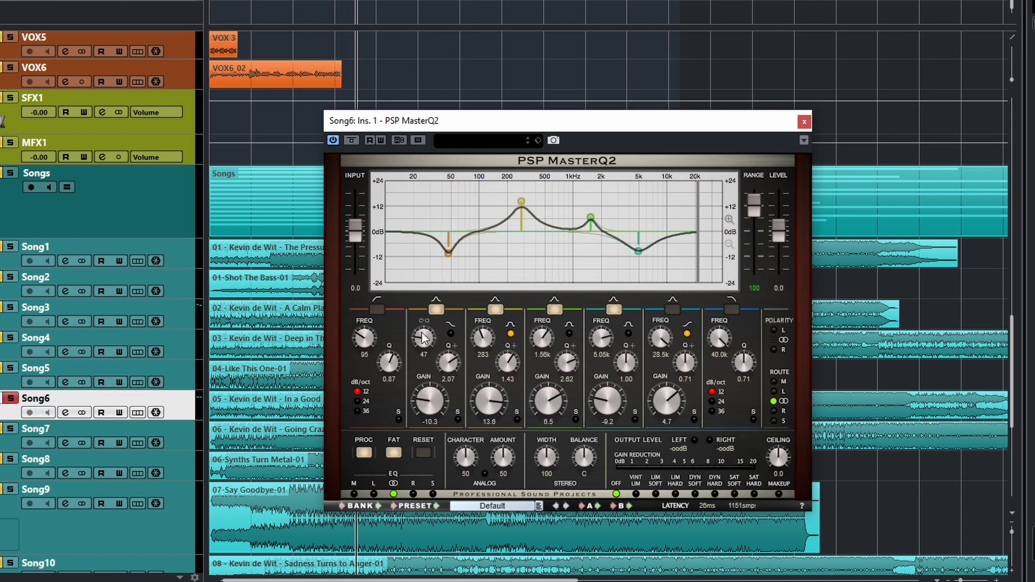
# Step: Shift all band frequencies together until the lowest bell is at 50 Hz, and toggle its frequency link off and on
pyautogui.moveTo(420, 343)
pyautogui.mouseDown()
pyautogui.moveTo(426, 318)
pyautogui.moveTo(421, 381)
pyautogui.moveTo(424, 334)
pyautogui.moveTo(410, 358)
pyautogui.moveTo(400, 326)
pyautogui.moveTo(422, 340)
pyautogui.mouseUp()
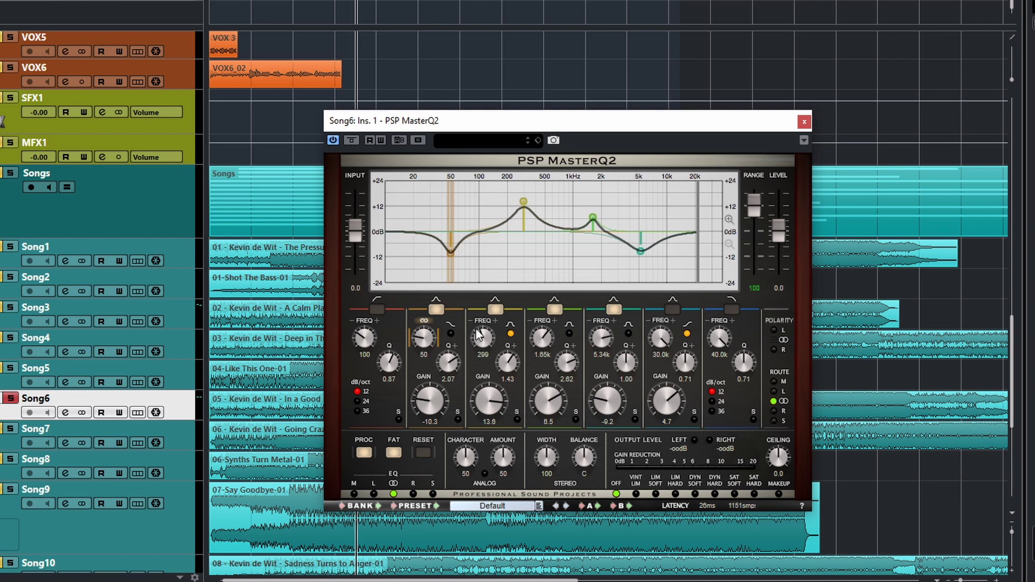
pyautogui.click(421, 323)
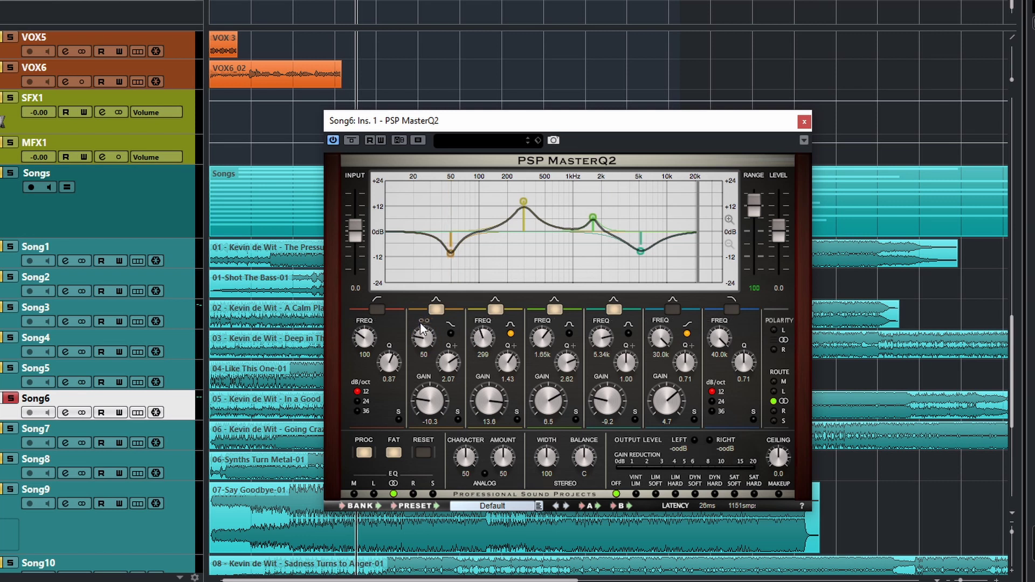
pyautogui.click(423, 324)
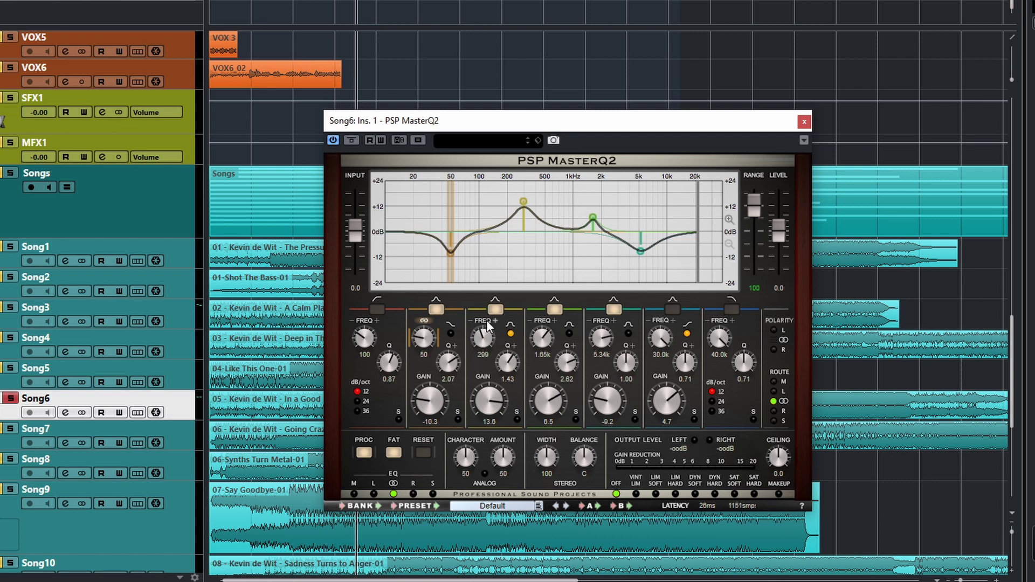
# Step: Step the second bell band's frequency up and down with the link active, and settle it at 189 Hz
pyautogui.scroll(3, 488, 334)
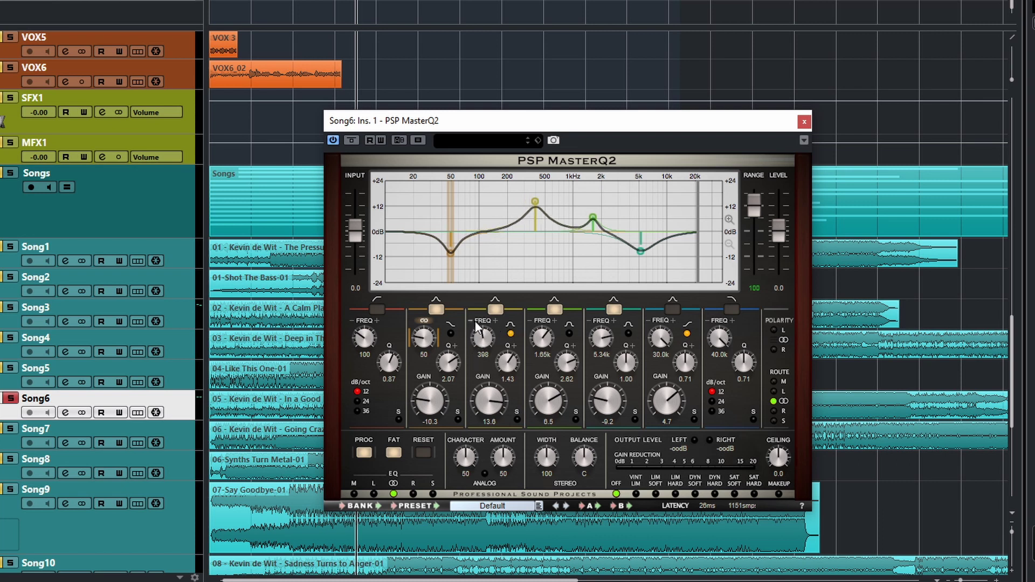
pyautogui.scroll(-4, 470, 322)
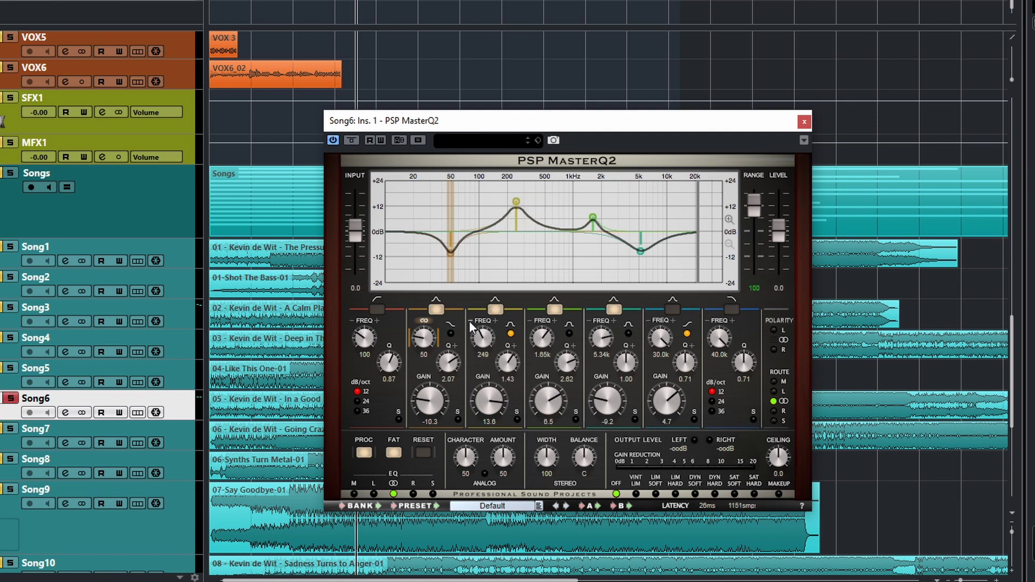
pyautogui.click(495, 321)
pyautogui.click(494, 321)
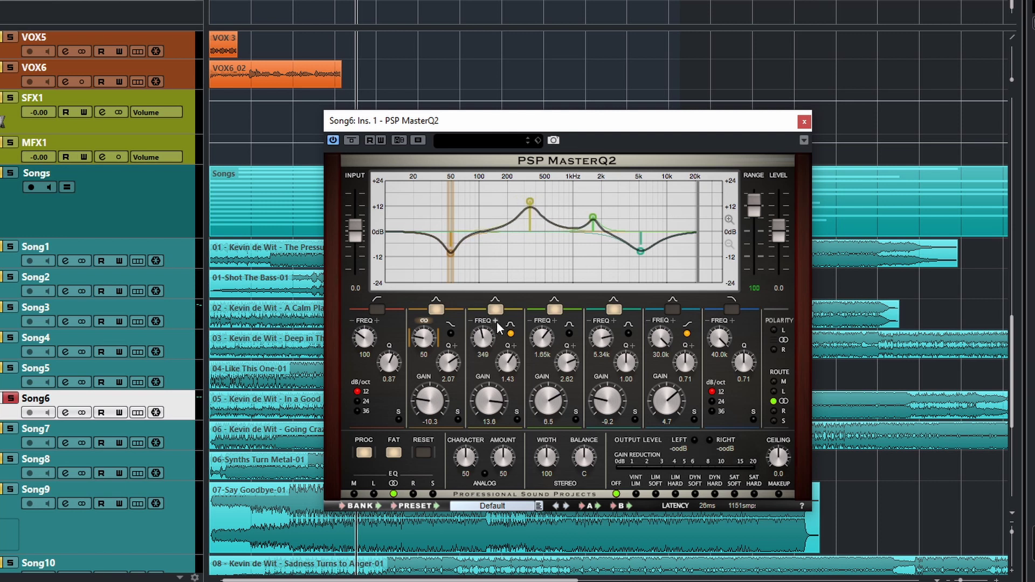
pyautogui.click(469, 322)
pyautogui.click(469, 323)
pyautogui.scroll(-3, 478, 341)
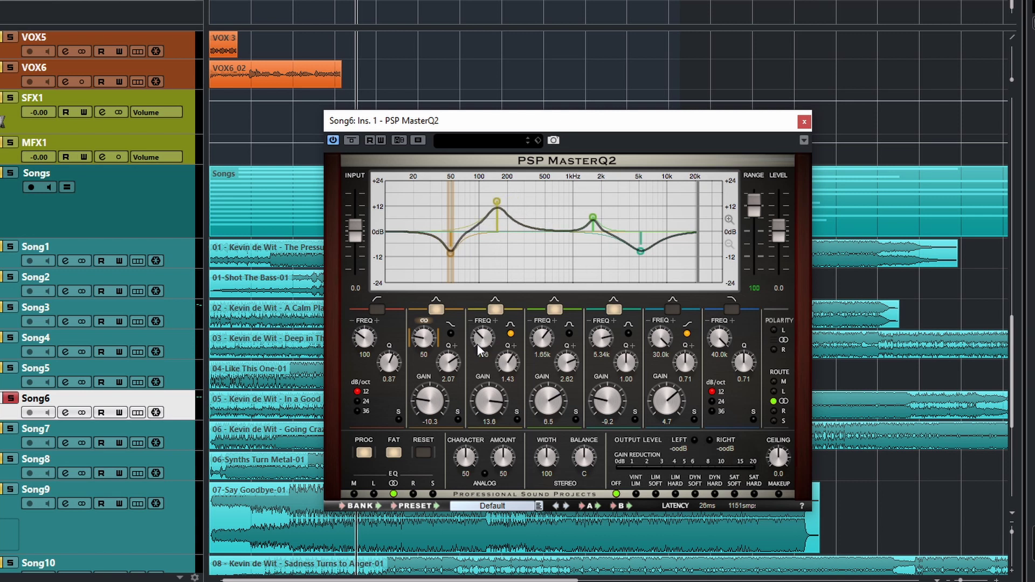
pyautogui.scroll(3, 480, 337)
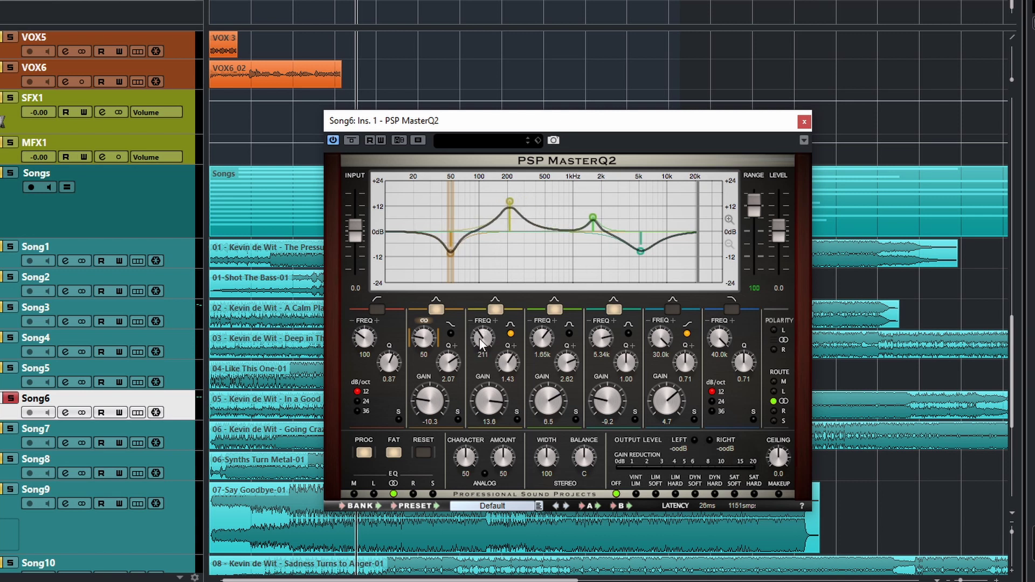
pyautogui.scroll(-6, 480, 337)
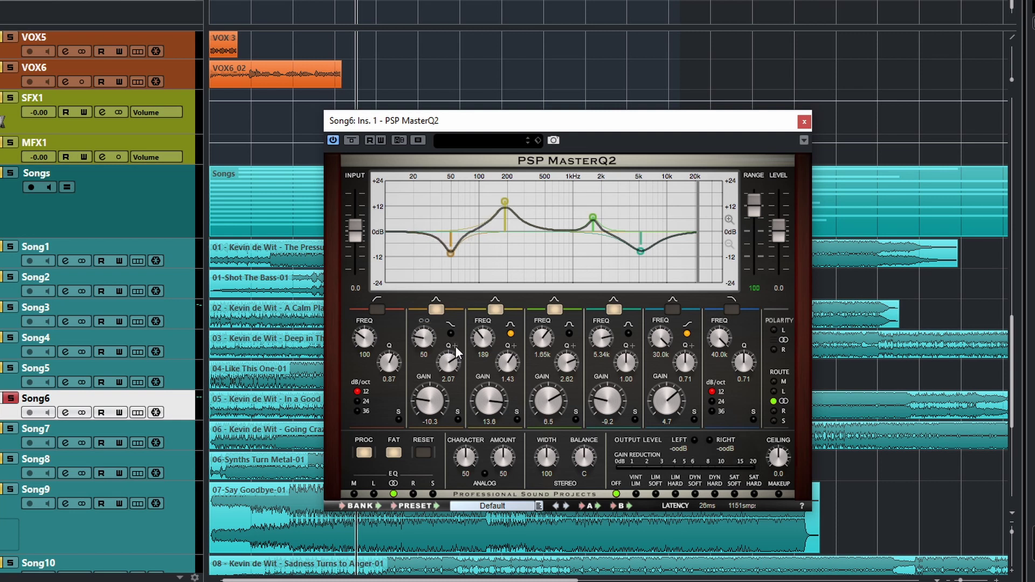
# Step: Lower the 50 Hz band's Q to 1.83, make it a shelf, and switch off the three active bands above it
pyautogui.moveTo(448, 359)
pyautogui.mouseDown()
pyautogui.moveTo(458, 428)
pyautogui.moveTo(458, 354)
pyautogui.moveTo(457, 373)
pyautogui.mouseUp()
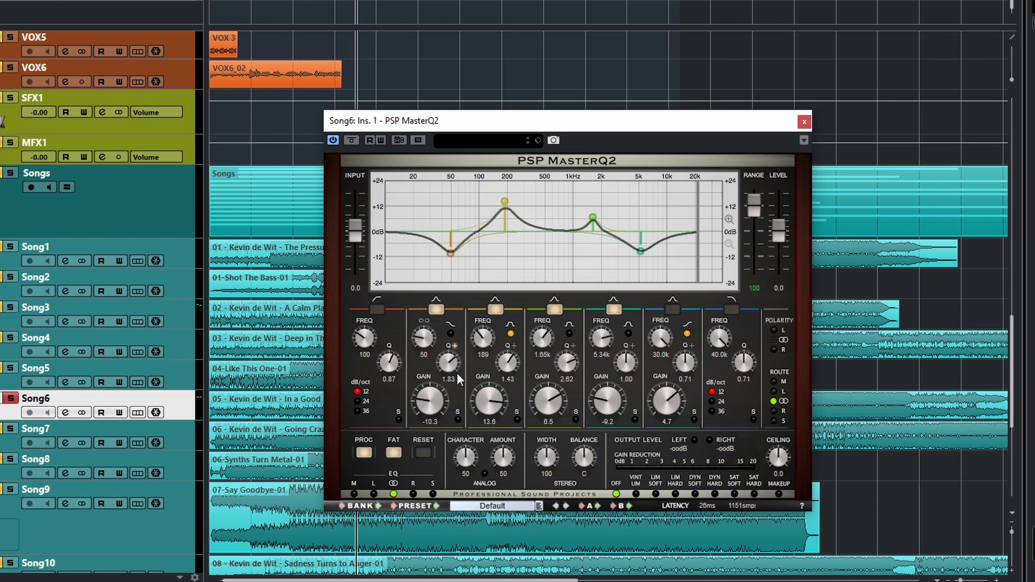
pyautogui.click(451, 332)
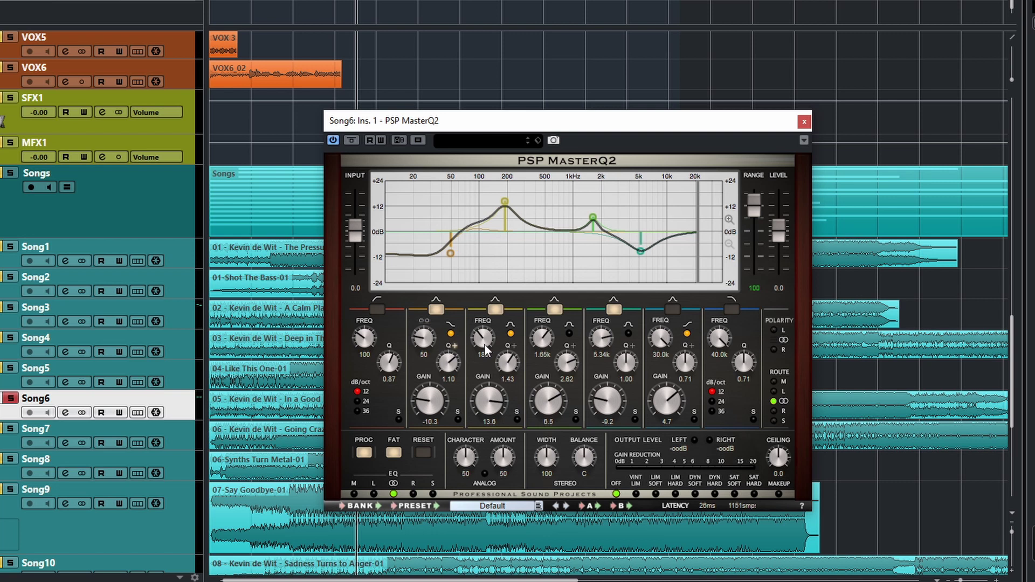
pyautogui.click(495, 309)
pyautogui.click(555, 308)
pyautogui.click(614, 309)
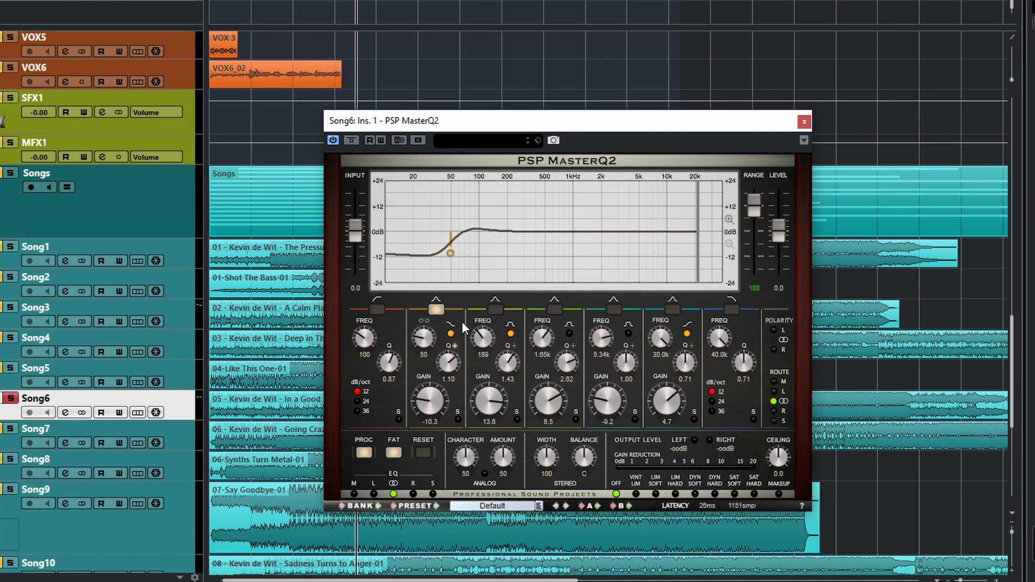
# Step: Boost the 50 Hz shelf by 16.4 dB, try a Q of 1.84, and bring the Q down to 0.62
pyautogui.moveTo(424, 403); pyautogui.dragTo(453, 312)
pyautogui.moveTo(447, 363); pyautogui.dragTo(453, 337)
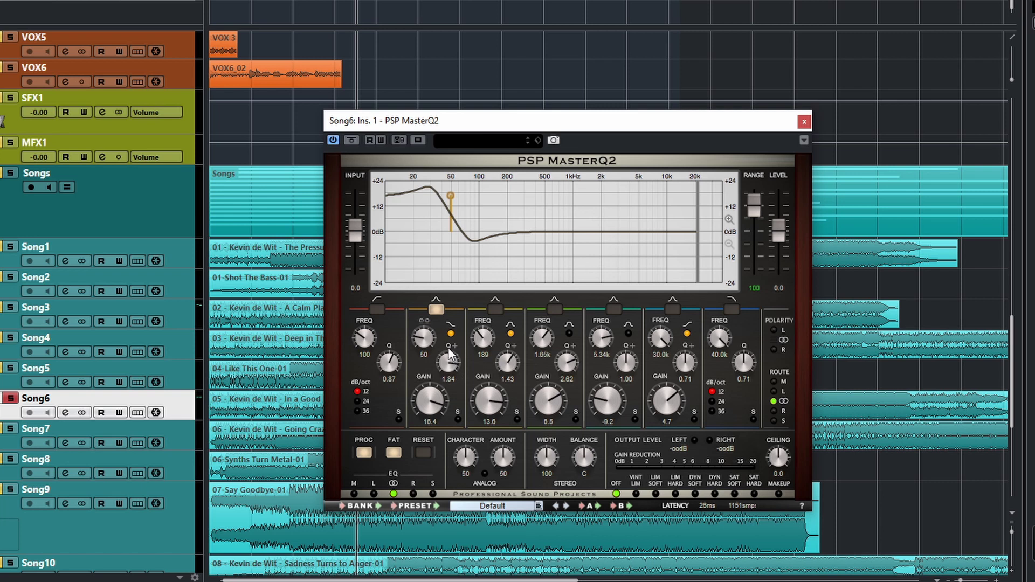
pyautogui.moveTo(447, 361); pyautogui.dragTo(448, 439)
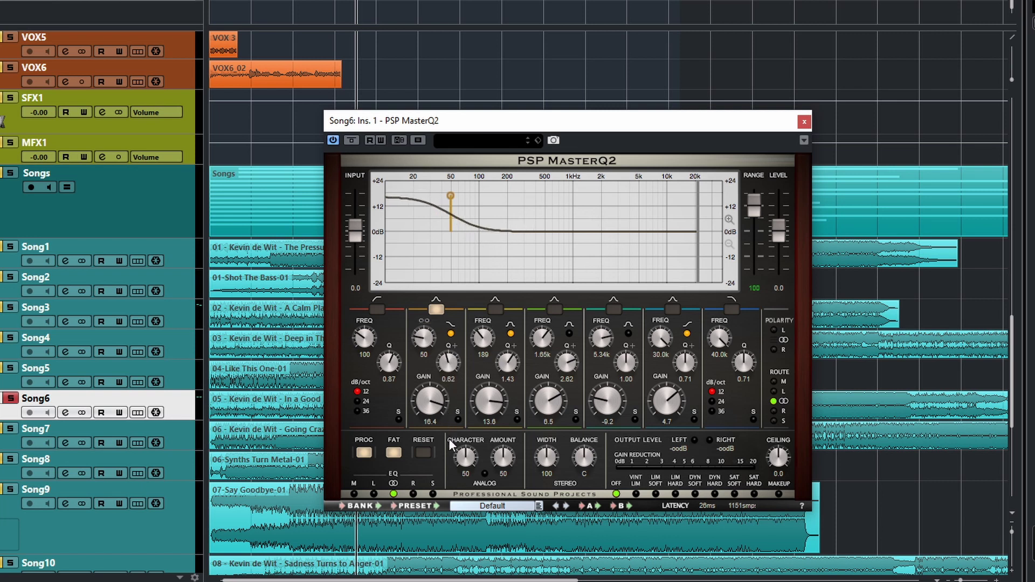
# Step: Compare the 50 Hz shelf's curve with the Q+ option on and off
pyautogui.click(454, 346)
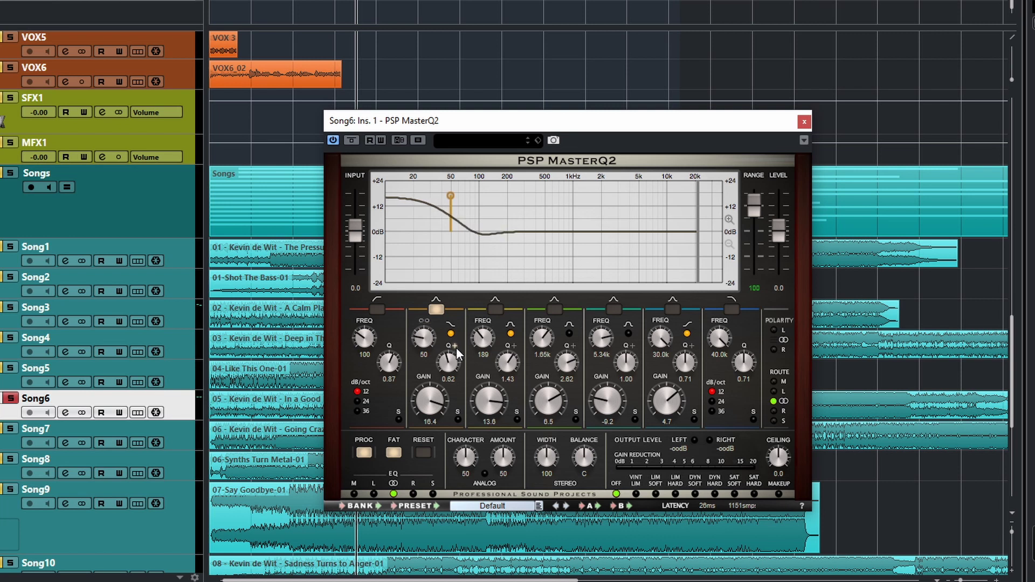
pyautogui.click(456, 347)
pyautogui.click(454, 349)
pyautogui.click(453, 347)
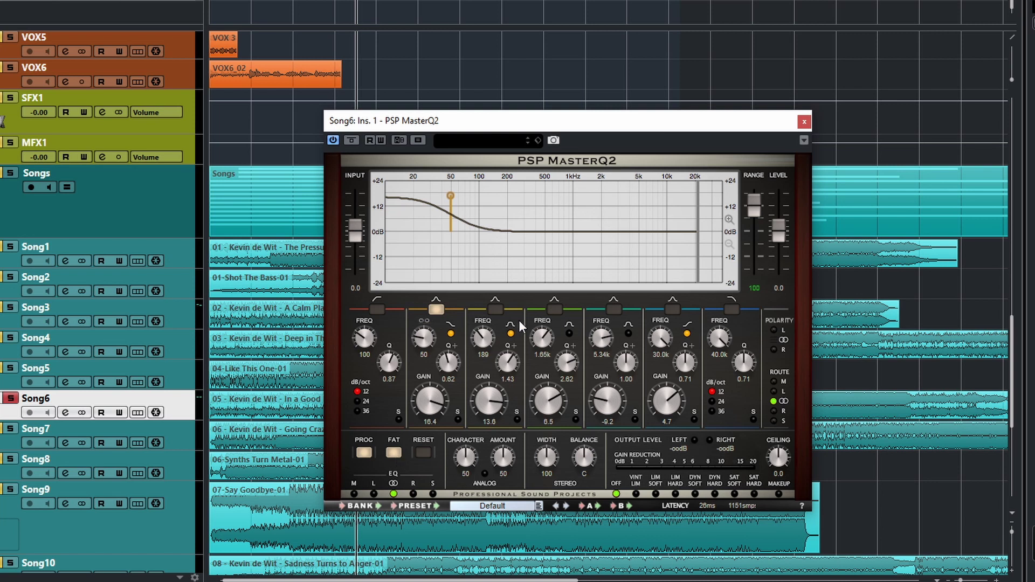
# Step: Enable the four bands above the 50 Hz shelf and reset the equalizer's bands to their defaults
pyautogui.click(495, 309)
pyautogui.click(554, 310)
pyautogui.click(614, 309)
pyautogui.click(672, 309)
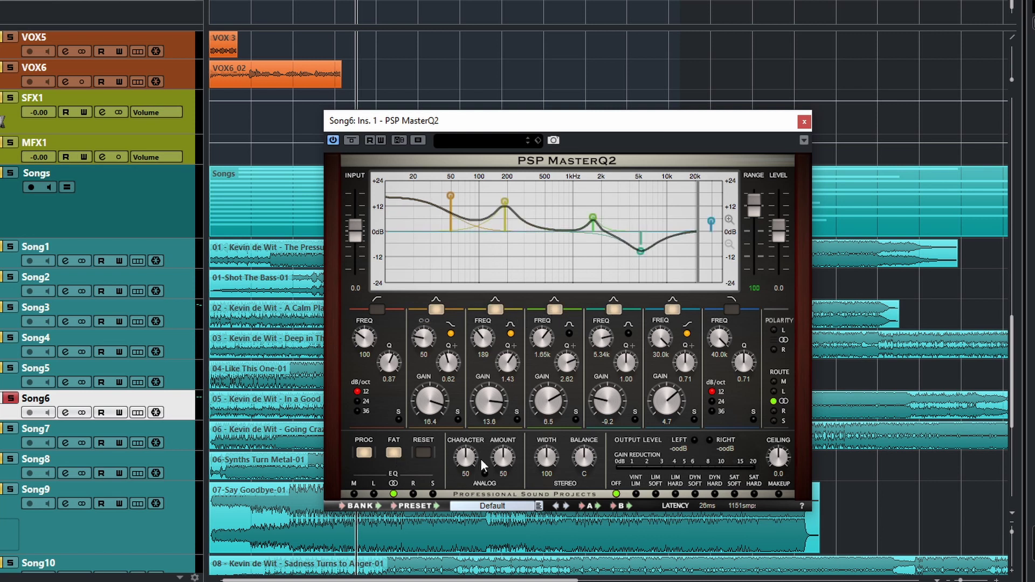
pyautogui.doubleClick(424, 451)
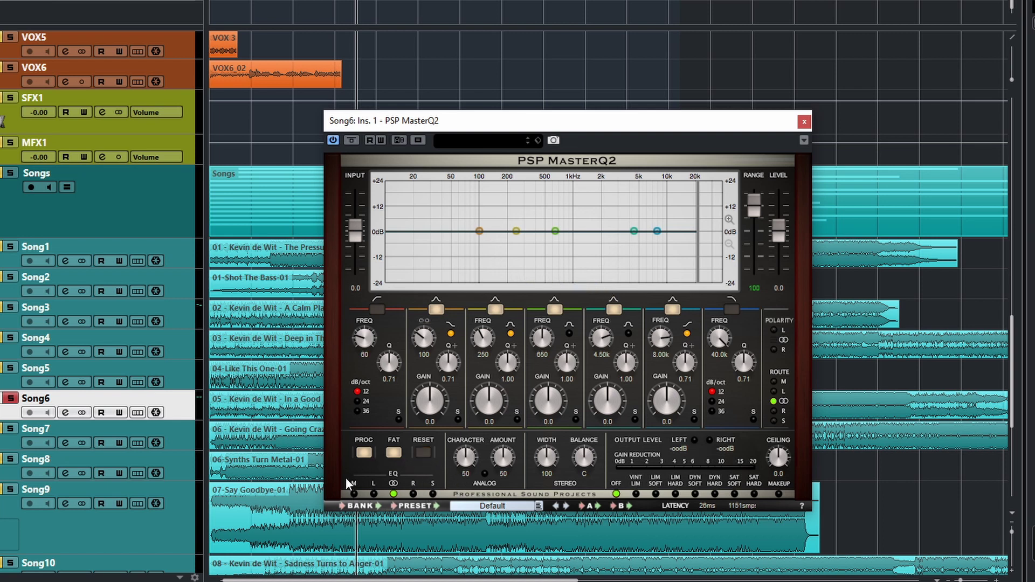
# Step: Try the EQ's M, L, R and S channel modes and return it to stereo
pyautogui.click(374, 494)
pyautogui.click(356, 494)
pyautogui.click(393, 494)
pyautogui.click(413, 495)
pyautogui.click(432, 494)
pyautogui.click(393, 494)
pyautogui.click(373, 494)
pyautogui.click(413, 494)
pyautogui.click(433, 494)
pyautogui.click(354, 493)
pyautogui.click(394, 494)
pyautogui.click(353, 494)
pyautogui.click(373, 494)
pyautogui.click(413, 495)
pyautogui.click(433, 495)
pyautogui.click(393, 493)
# Step: Toggle the Analog processing section on and off
pyautogui.click(484, 475)
pyautogui.click(484, 474)
pyautogui.click(485, 474)
# Step: Try out the stereo balance and width, and restore them to centre and 100
pyautogui.moveTo(593, 434)
pyautogui.mouseDown()
pyautogui.moveTo(594, 416)
pyautogui.moveTo(593, 429)
pyautogui.mouseUp()
pyautogui.moveTo(594, 492); pyautogui.dragTo(590, 469)
pyautogui.moveTo(548, 487); pyautogui.dragTo(543, 388)
pyautogui.doubleClick(546, 450)
# Step: Try the Vint Lim, Lim Hard, Dyn Soft and Sat Soft modes with Makeup, return to Off, and reset the ceiling to 0.0
pyautogui.click(635, 493)
pyautogui.click(676, 494)
pyautogui.click(695, 495)
pyautogui.click(734, 495)
pyautogui.click(779, 494)
pyautogui.click(617, 493)
pyautogui.moveTo(784, 459)
pyautogui.mouseDown()
pyautogui.moveTo(787, 436)
pyautogui.moveTo(787, 461)
pyautogui.mouseUp()
pyautogui.doubleClick(779, 445)
# Step: Look through the list of factory presets and close it without choosing one
pyautogui.doubleClick(492, 507)
pyautogui.click(538, 506)
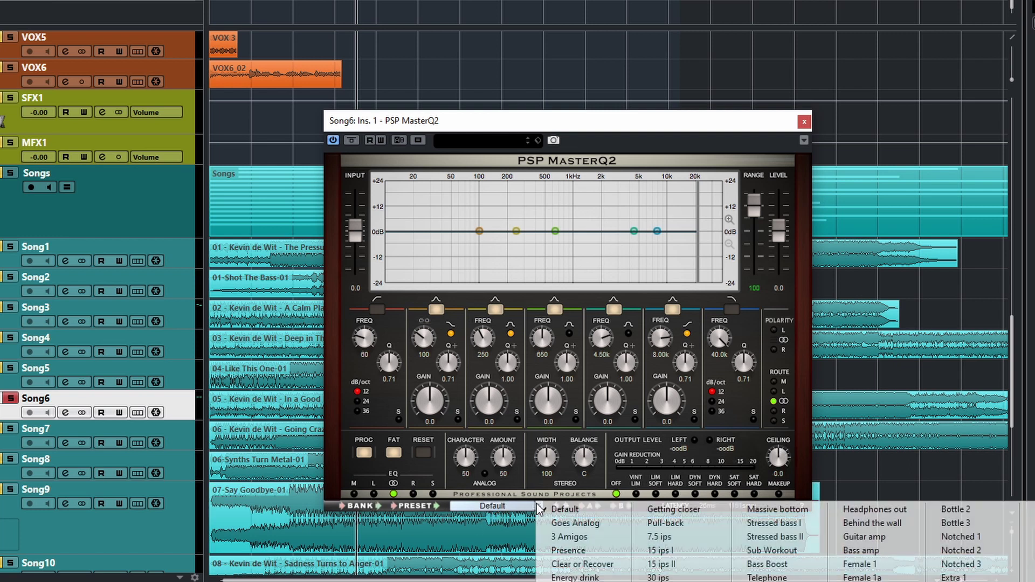
pyautogui.click(538, 506)
# Step: Reposition the equalizer window over the tracks, start playback of Song6, and toggle the plug-in's bypass
pyautogui.moveTo(603, 128); pyautogui.dragTo(657, 146)
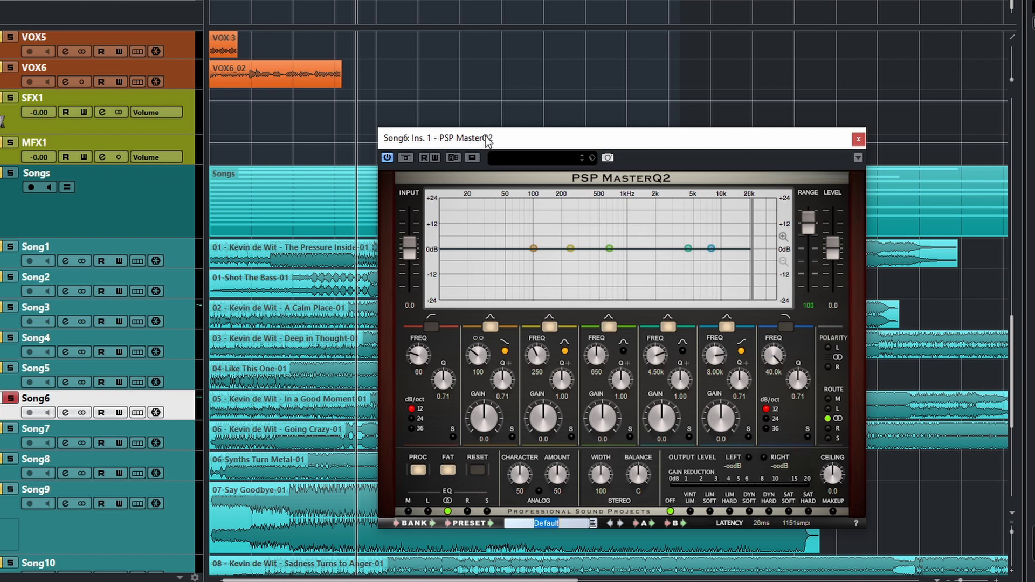
pyautogui.moveTo(488, 141); pyautogui.dragTo(445, 150)
pyautogui.press('space')
pyautogui.click(655, 297)
pyautogui.press('space')
pyautogui.click(286, 75)
pyautogui.click(361, 167)
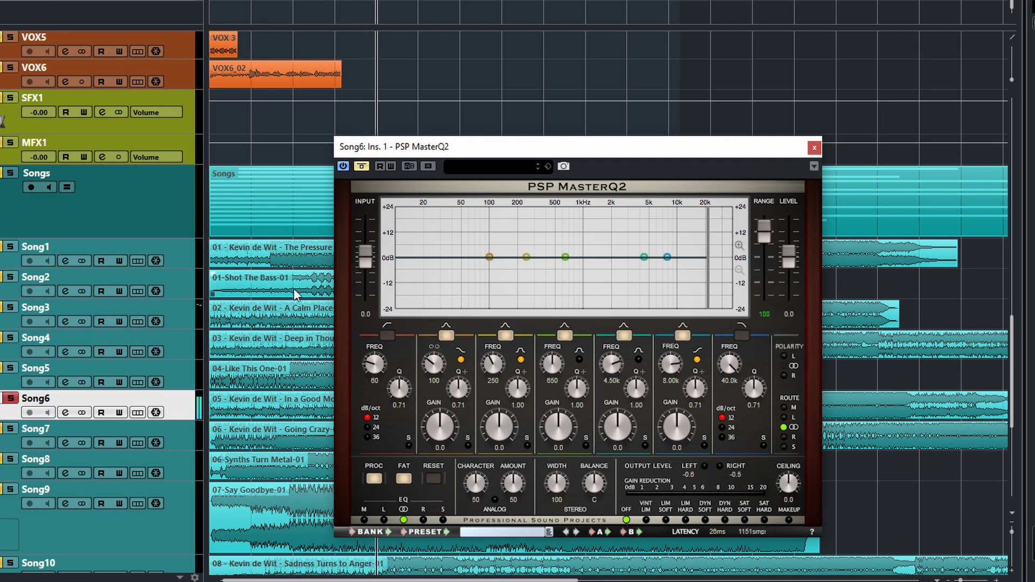
# Step: Move the equalizer window slightly lower and enable the 60 Hz low cut band during playback
pyautogui.moveTo(415, 146); pyautogui.dragTo(400, 167)
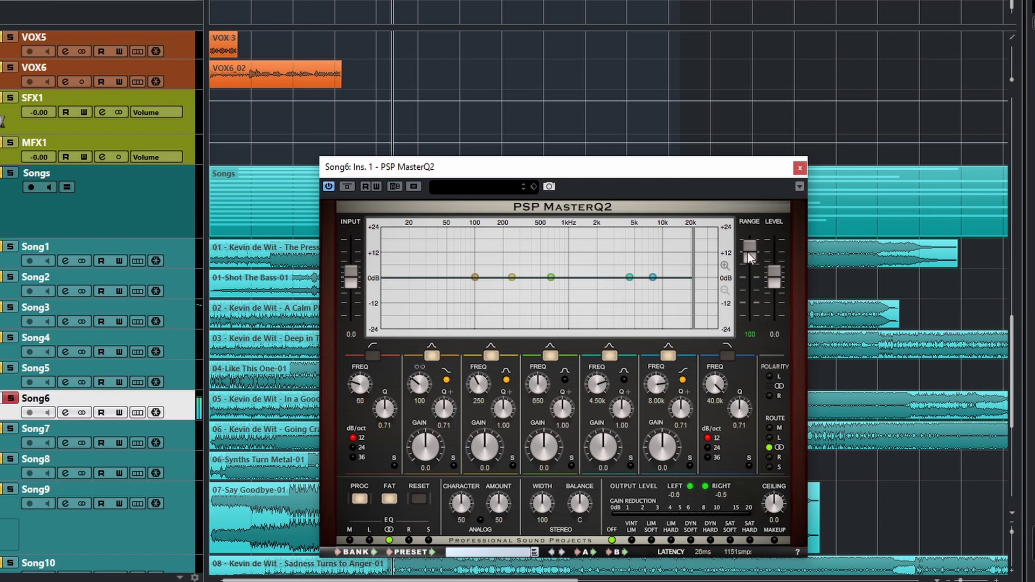
pyautogui.click(369, 355)
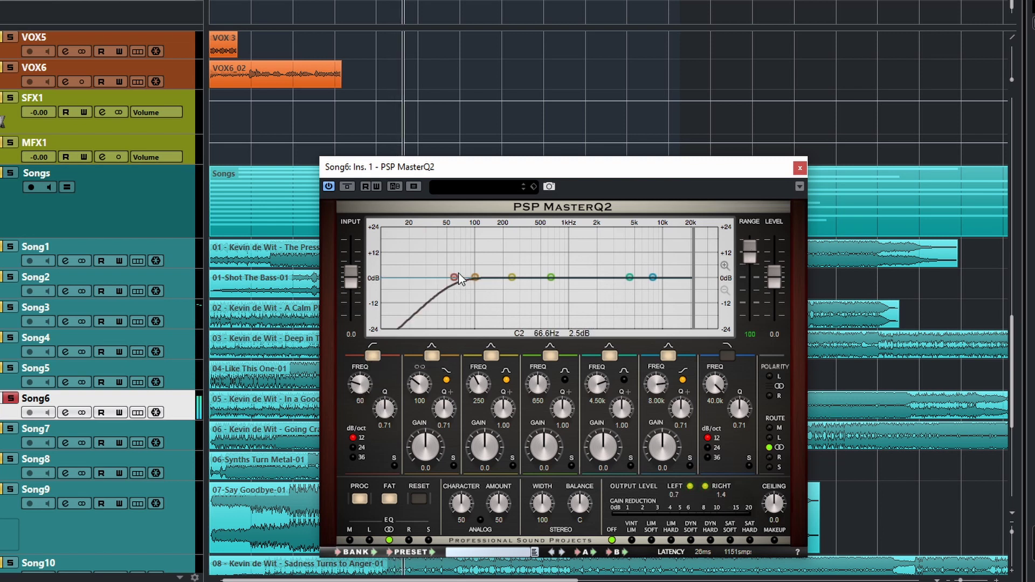
# Step: Raise the low cut to 174 Hz, shift the 250 Hz band to 278 Hz, and compare the cut's steeper slopes before restoring 12 dB/oct
pyautogui.moveTo(449, 277)
pyautogui.mouseDown()
pyautogui.moveTo(633, 278)
pyautogui.moveTo(438, 285)
pyautogui.moveTo(456, 283)
pyautogui.mouseUp()
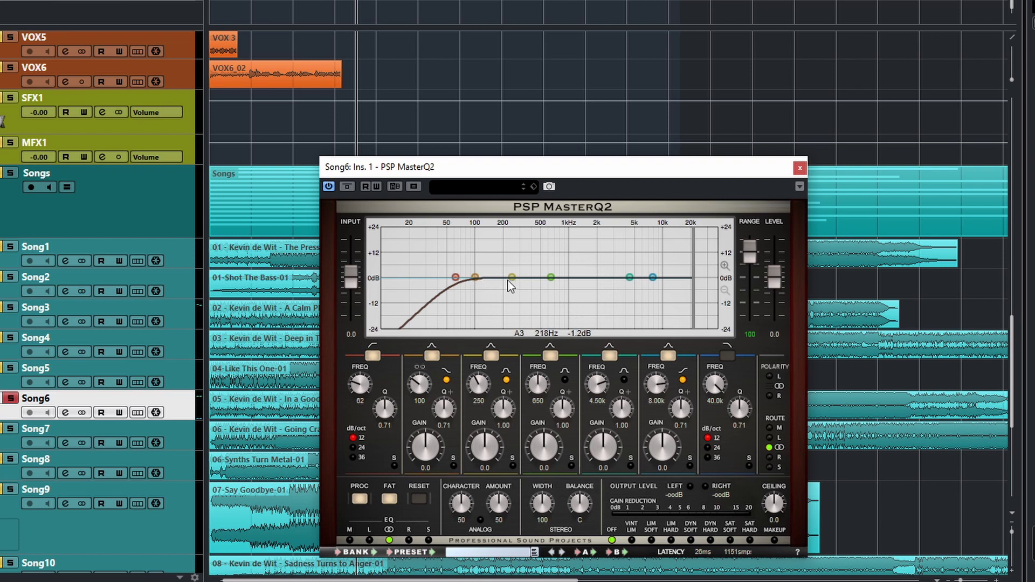
pyautogui.moveTo(513, 278)
pyautogui.mouseDown()
pyautogui.moveTo(516, 255)
pyautogui.moveTo(515, 277)
pyautogui.mouseUp()
pyautogui.moveTo(457, 277); pyautogui.dragTo(500, 280)
pyautogui.click(360, 447)
pyautogui.click(361, 457)
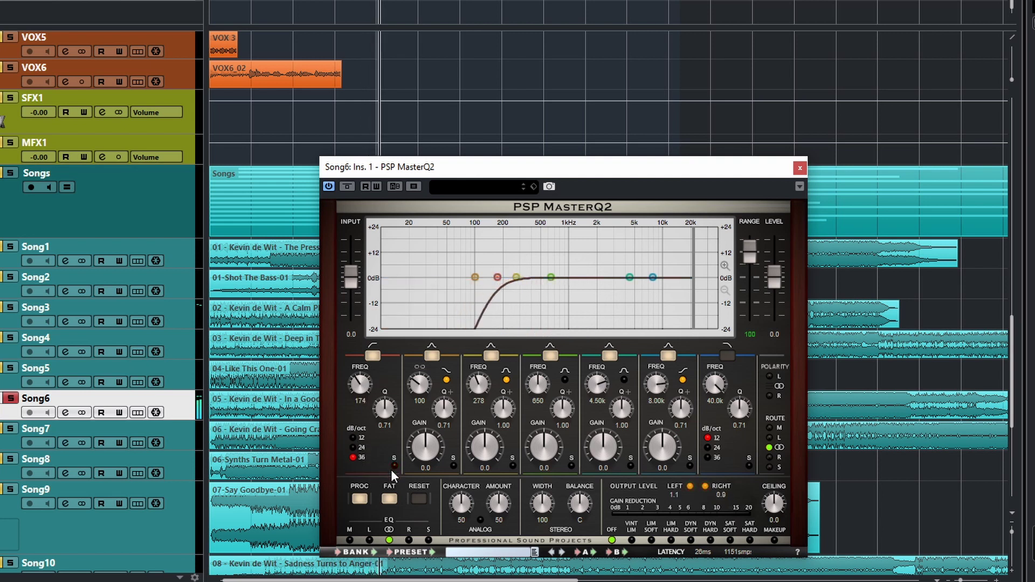
pyautogui.click(362, 438)
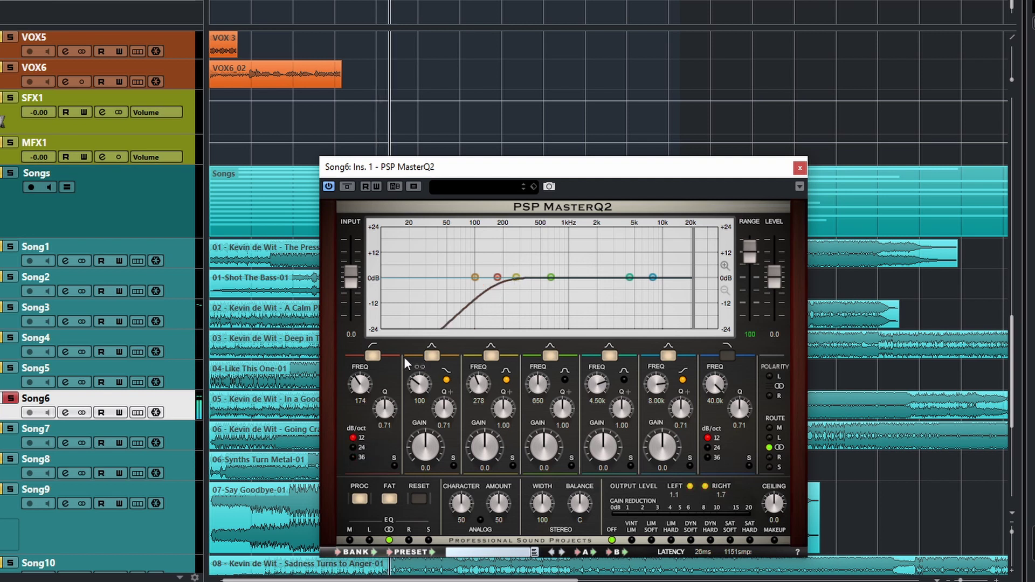
# Step: Boost the 100 Hz low shelf by 16.7 dB and audition the low cut and the shelf in solo, one at a time
pyautogui.moveTo(425, 457); pyautogui.dragTo(431, 390)
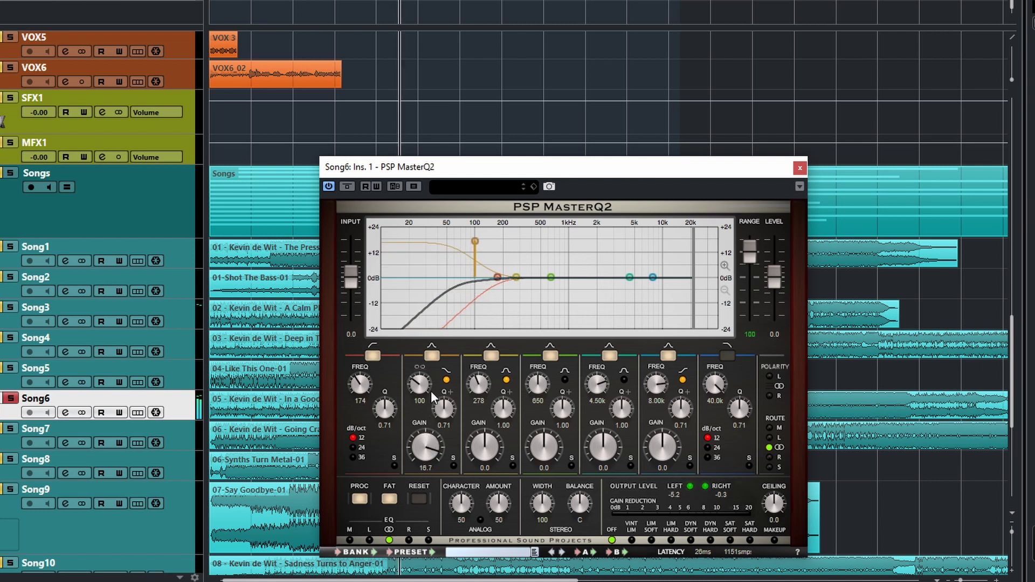
pyautogui.click(393, 464)
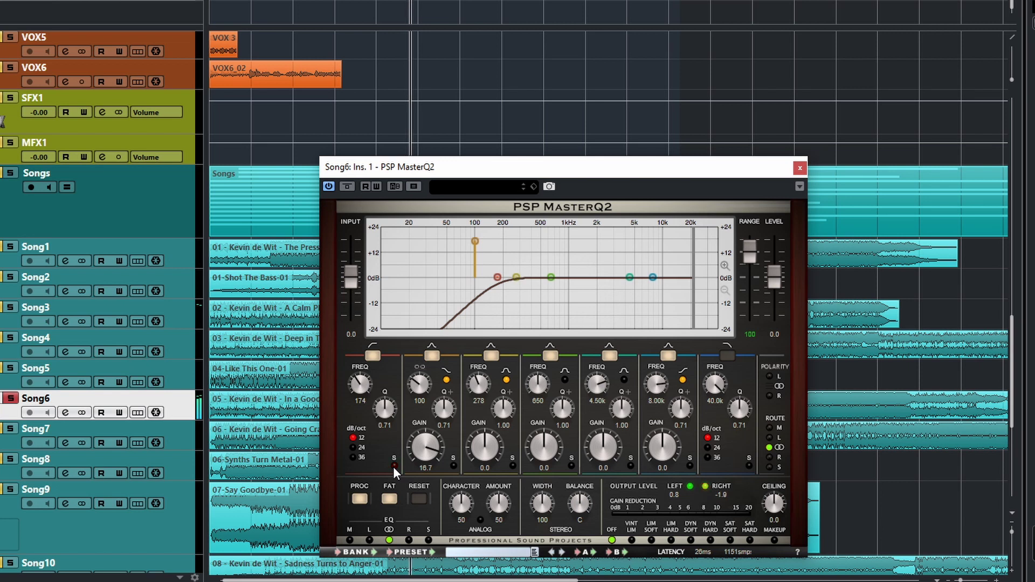
pyautogui.click(393, 466)
pyautogui.click(450, 464)
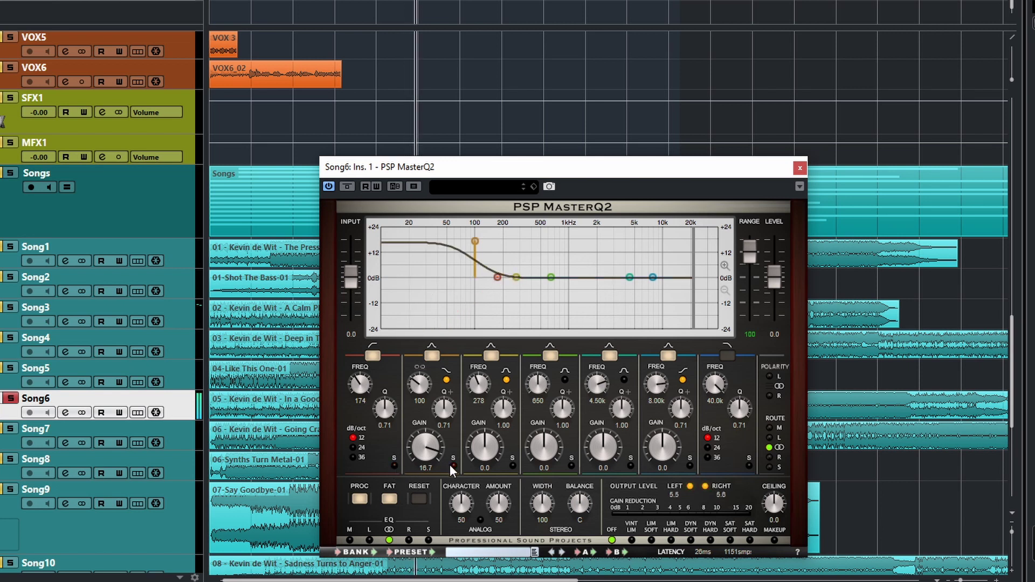
pyautogui.click(449, 464)
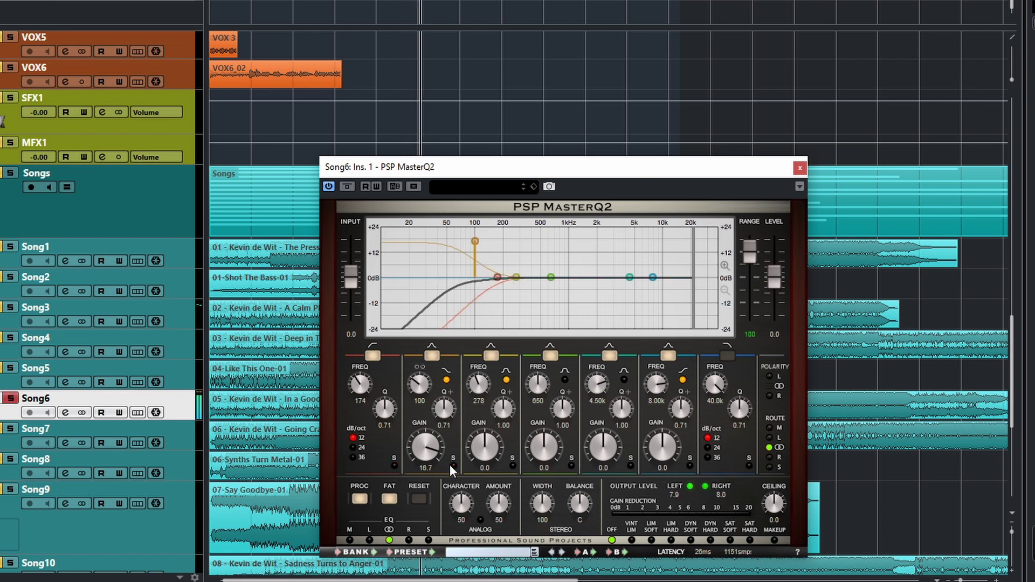
pyautogui.click(449, 465)
pyautogui.click(449, 466)
# Step: Turn off the low cut and reshape the 100 Hz shelf into a bell with a Q of 1.48 and 1.7 dB of gain
pyautogui.moveTo(425, 449)
pyautogui.mouseDown()
pyautogui.moveTo(422, 487)
pyautogui.moveTo(441, 550)
pyautogui.moveTo(438, 457)
pyautogui.mouseUp()
pyautogui.click(367, 356)
pyautogui.click(447, 380)
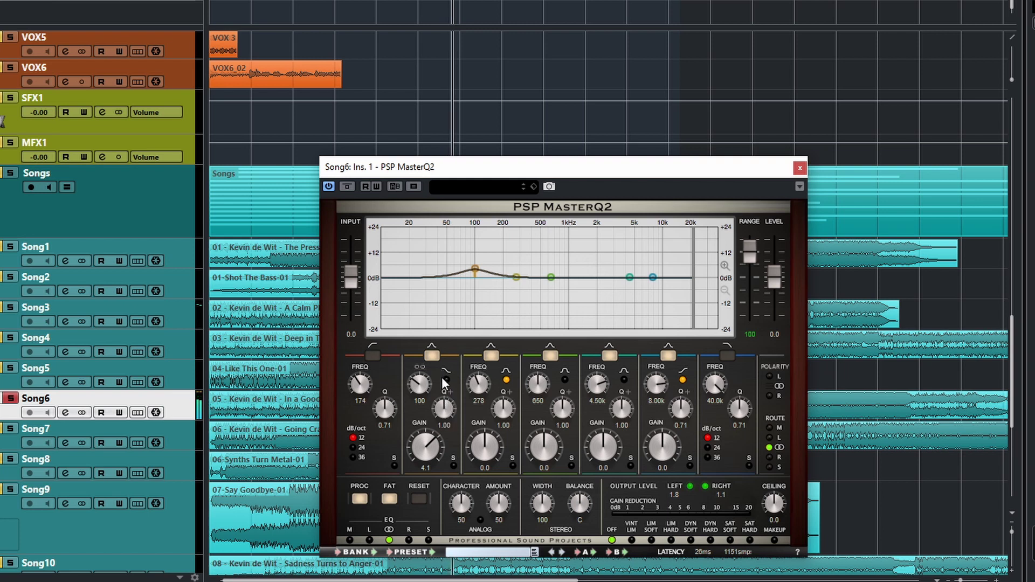
pyautogui.moveTo(444, 413)
pyautogui.mouseDown()
pyautogui.moveTo(460, 345)
pyautogui.moveTo(464, 481)
pyautogui.moveTo(460, 406)
pyautogui.mouseUp()
pyautogui.scroll(-6, 432, 445)
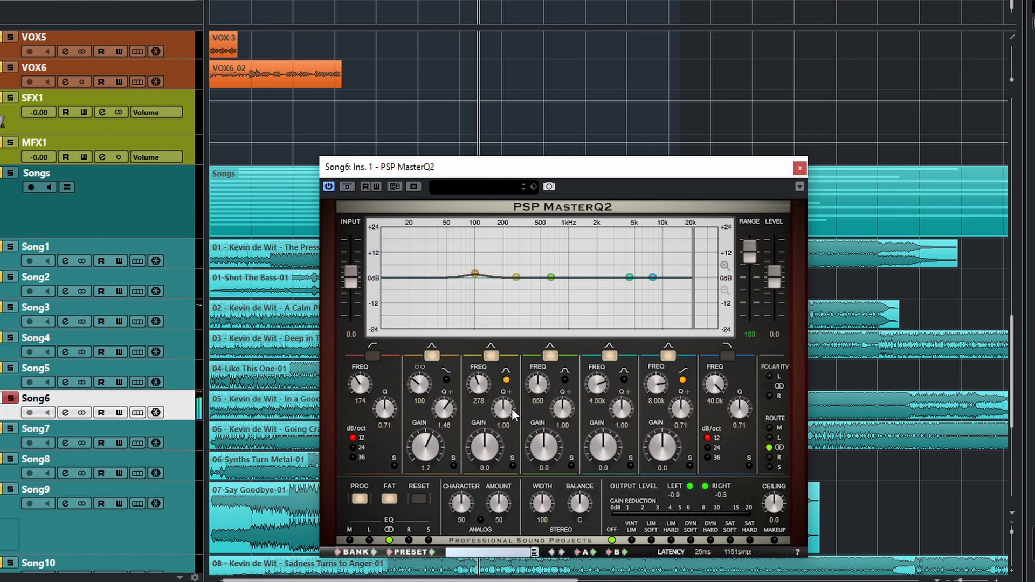
# Step: Zoom the curve display's gain scale to ±4 dB and set the 100 Hz bell's gain to 1.2 dB
pyautogui.click(725, 265)
pyautogui.click(725, 266)
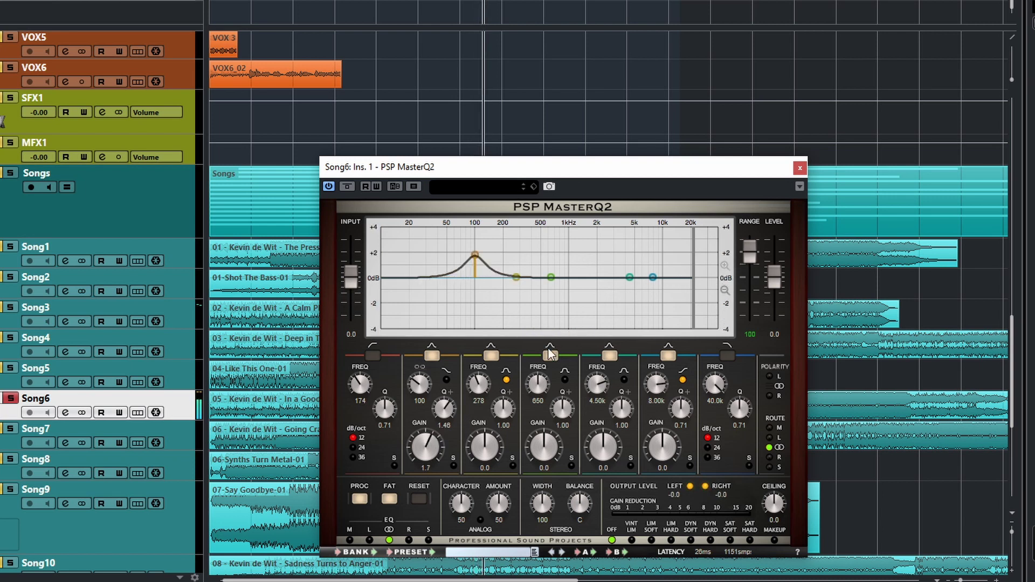
pyautogui.scroll(-2, 427, 455)
pyautogui.scroll(1, 428, 456)
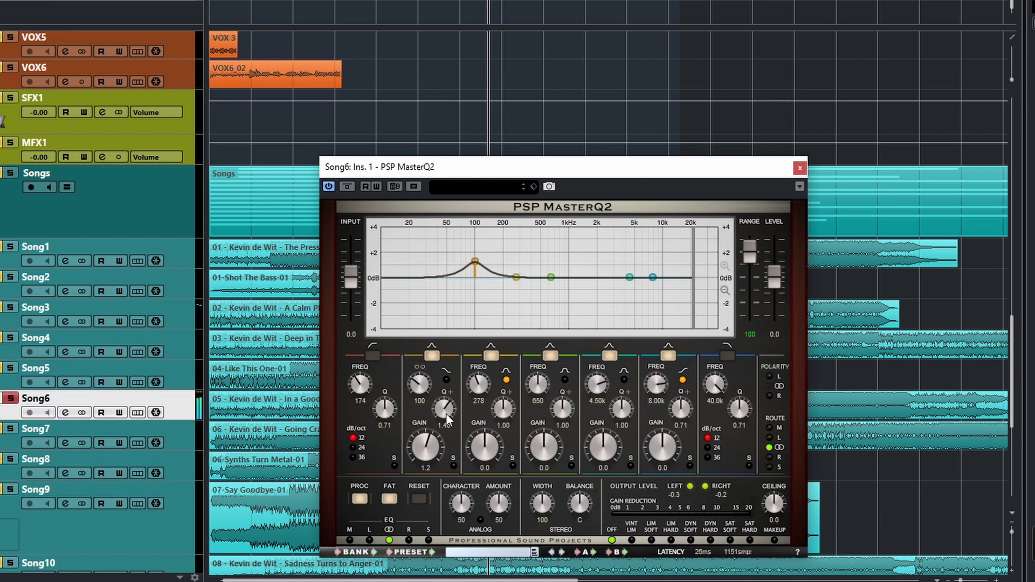
# Step: Adjust the 278 Hz band to 254 Hz with 0.3 dB of gain and a Q of 1.57, and disable both low bells
pyautogui.scroll(8, 482, 452)
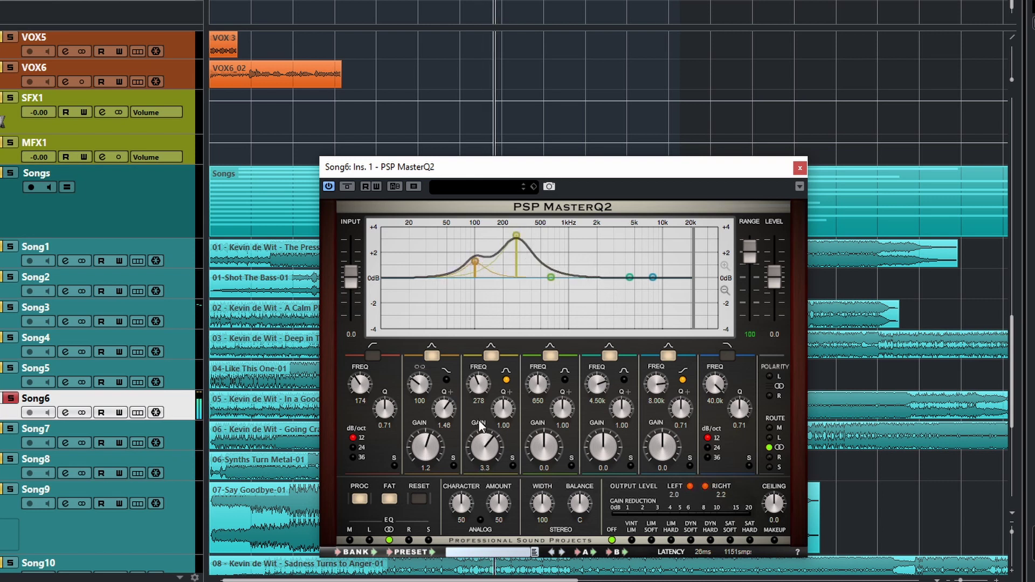
pyautogui.moveTo(519, 235); pyautogui.dragTo(512, 330)
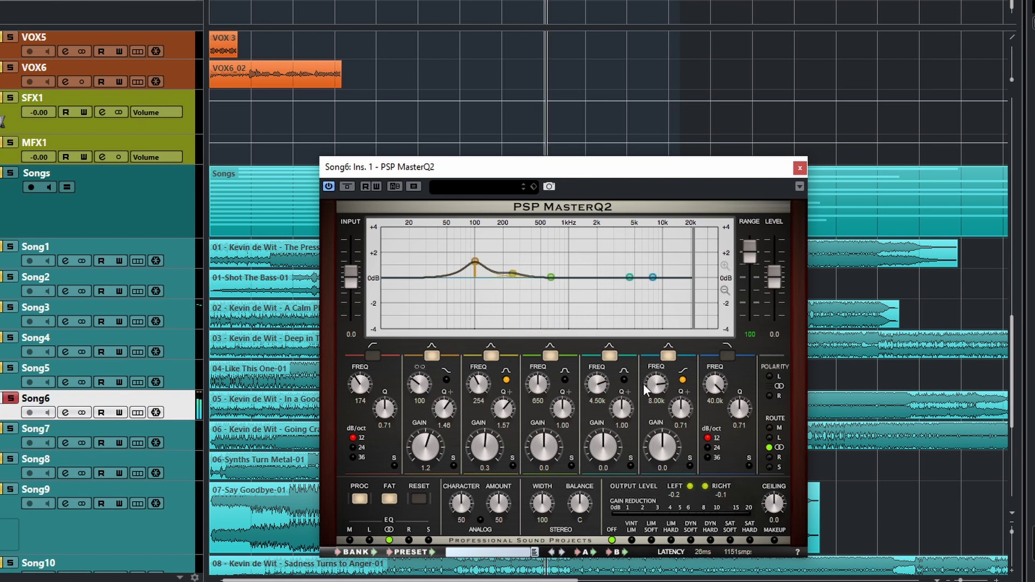
pyautogui.click(434, 355)
pyautogui.click(491, 355)
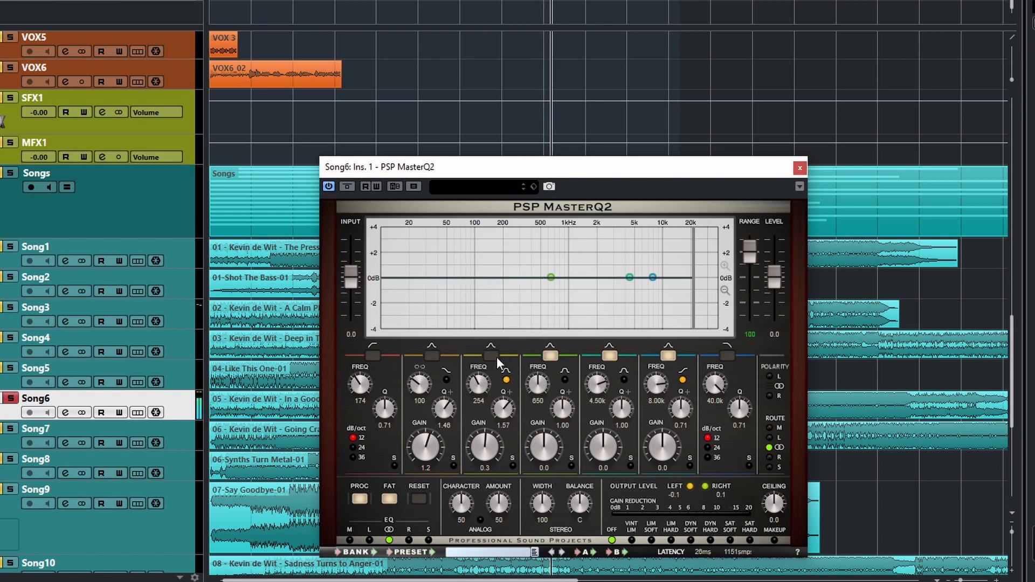
# Step: Boost the high shelf by 2.8 dB at 6.97 kHz, then replace it with the high cut band at 25.4 kHz
pyautogui.click(668, 356)
pyautogui.moveTo(666, 437); pyautogui.dragTo(706, 387)
pyautogui.click(727, 354)
pyautogui.click(668, 354)
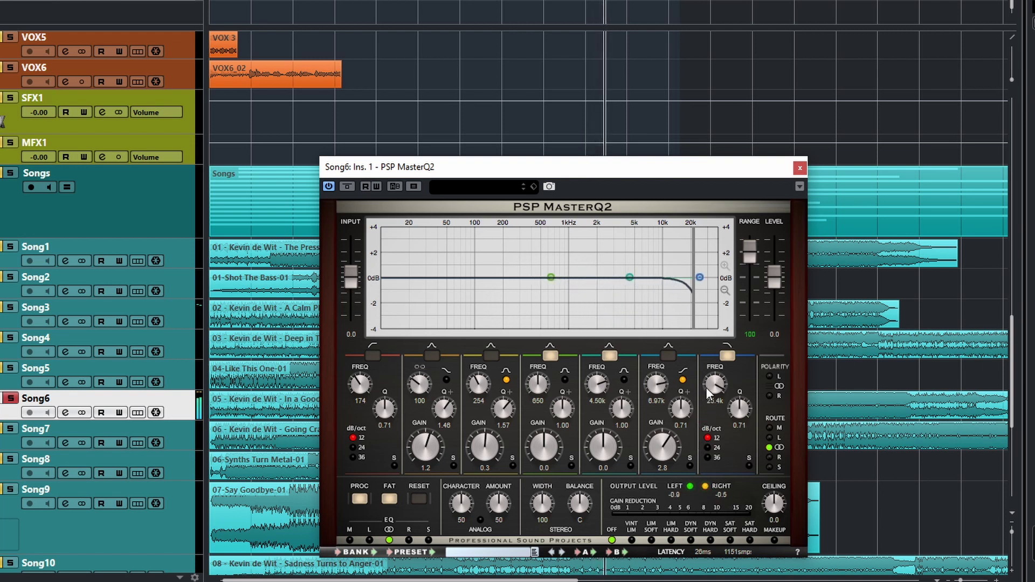
# Step: Try the left and right polarity inversion and the Mid and Right routing, return to normal stereo, and stop playback
pyautogui.click(770, 377)
pyautogui.click(769, 396)
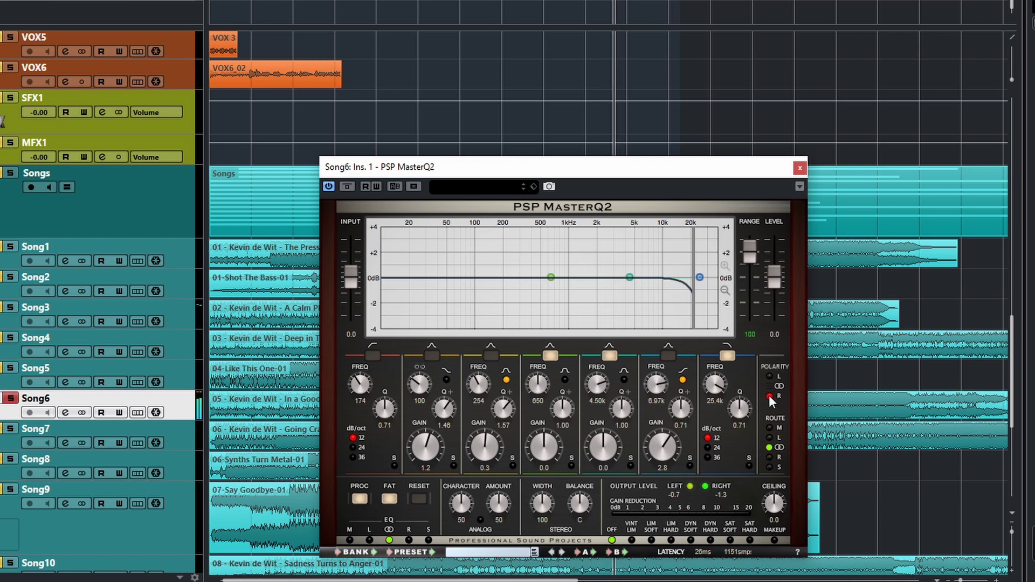
pyautogui.click(771, 387)
pyautogui.click(769, 427)
pyautogui.click(769, 447)
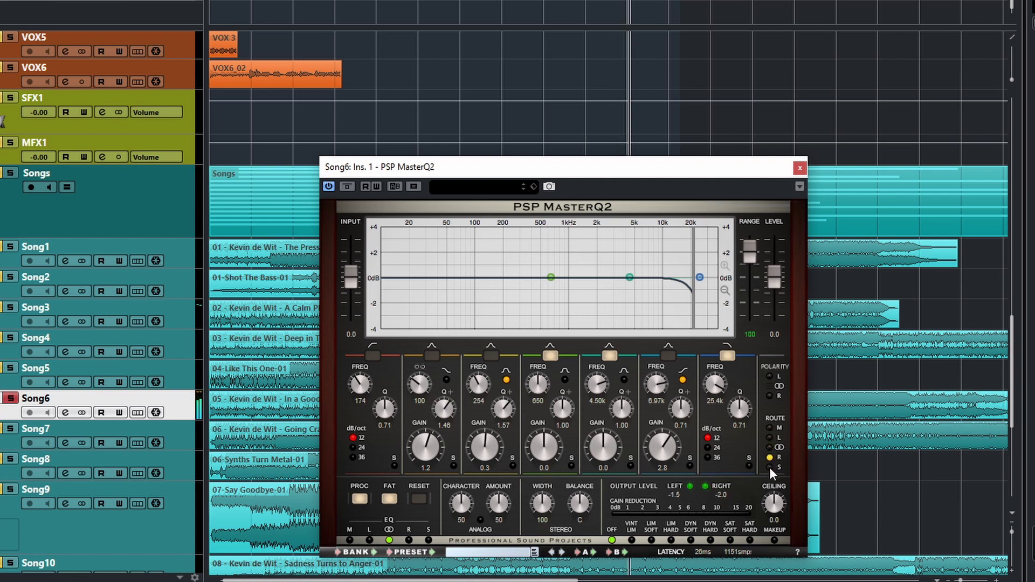
pyautogui.press('space')
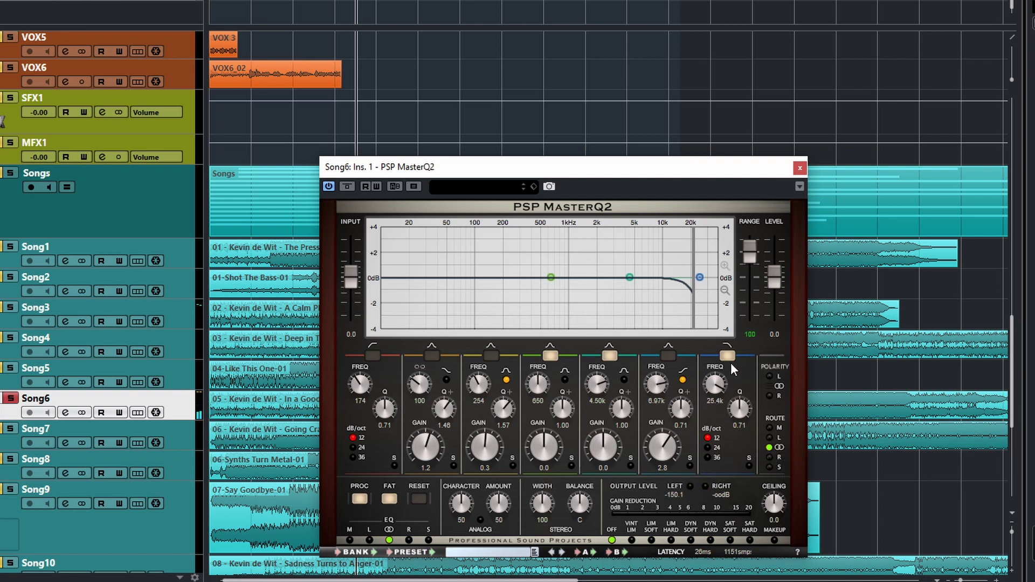
# Step: Restart playback and enable the 254 Hz bell, moving it to 182 Hz with a 1.8 dB boost
pyautogui.press('space')
pyautogui.click(491, 355)
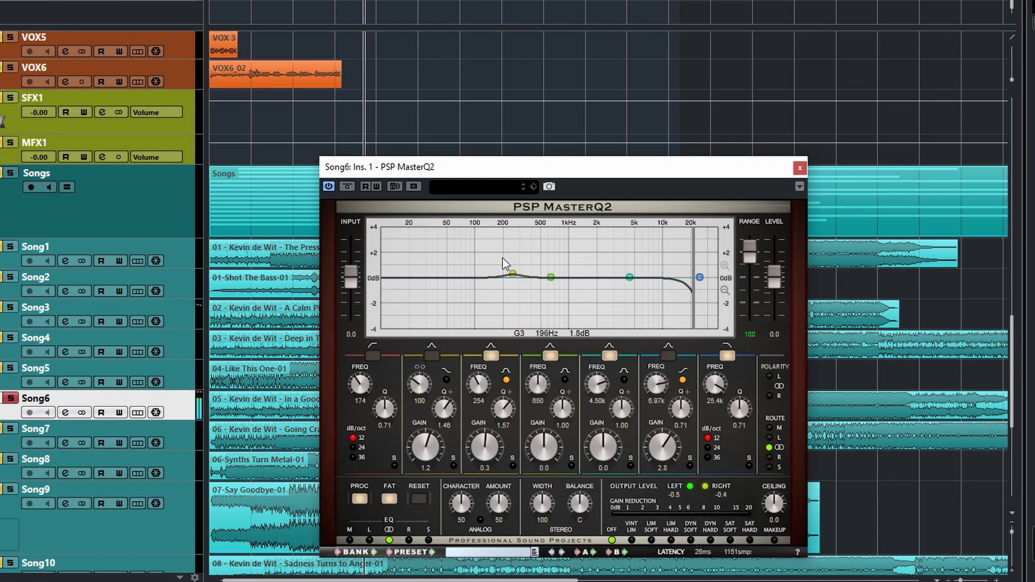
pyautogui.moveTo(512, 273); pyautogui.dragTo(499, 253)
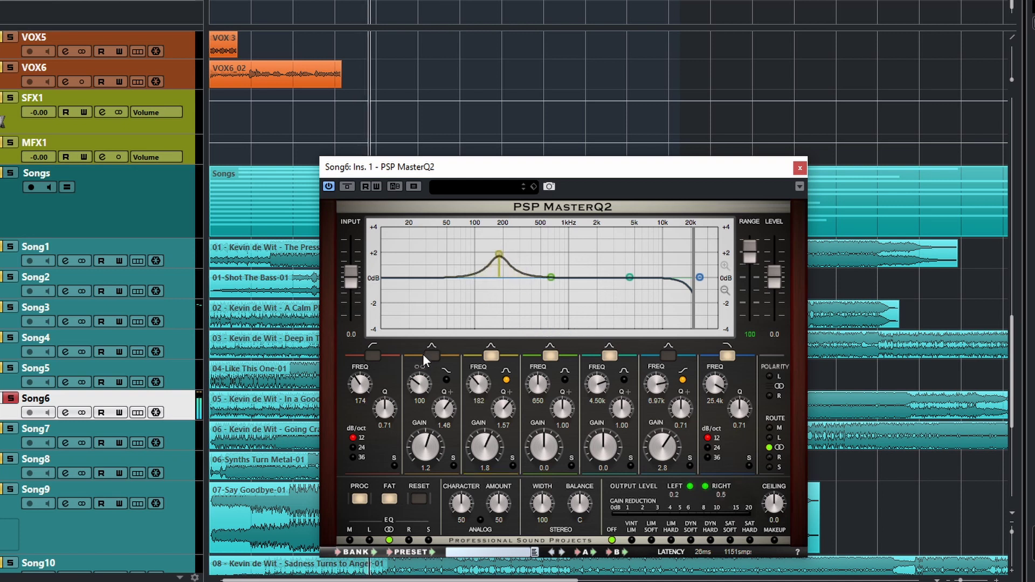
# Step: Enable the low cut at 22 Hz and cut the 650 Hz band by 1.1 dB
pyautogui.click(370, 356)
pyautogui.moveTo(496, 277); pyautogui.dragTo(413, 276)
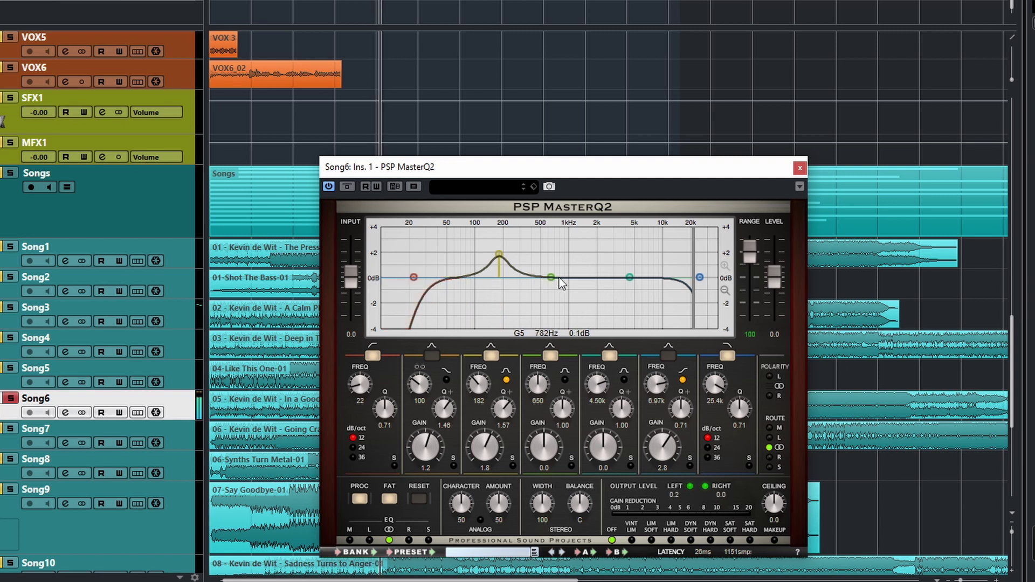
pyautogui.moveTo(552, 276); pyautogui.dragTo(560, 298)
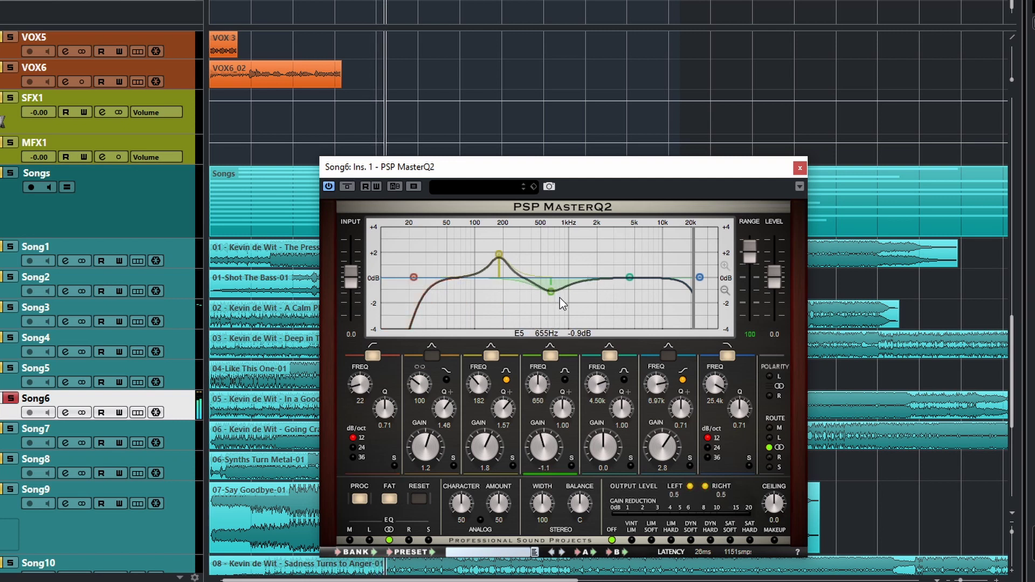
# Step: Invert the EQ curve with a range of -150, then bring the range back to 104
pyautogui.moveTo(743, 247); pyautogui.dragTo(736, 327)
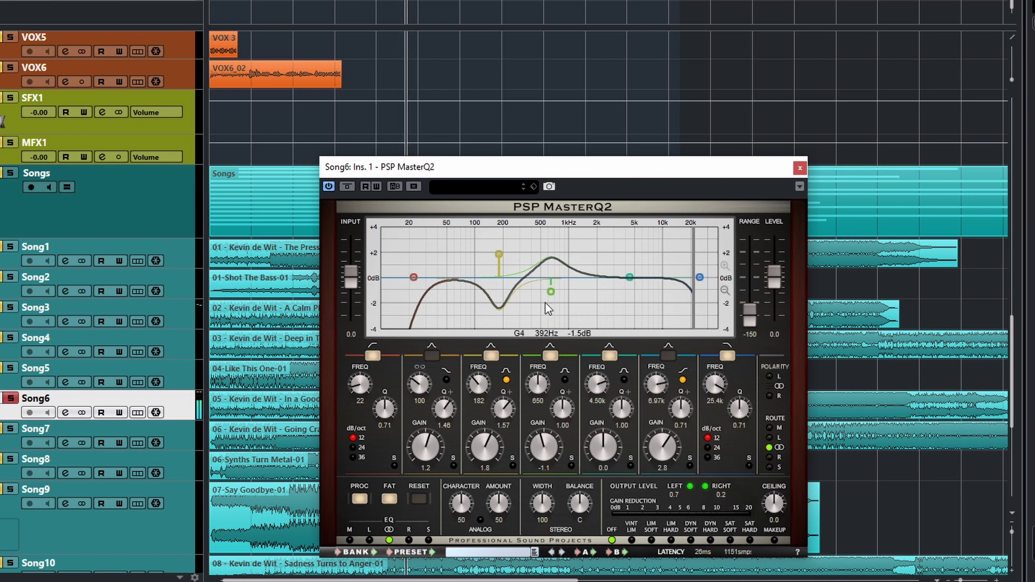
pyautogui.moveTo(754, 315); pyautogui.dragTo(757, 249)
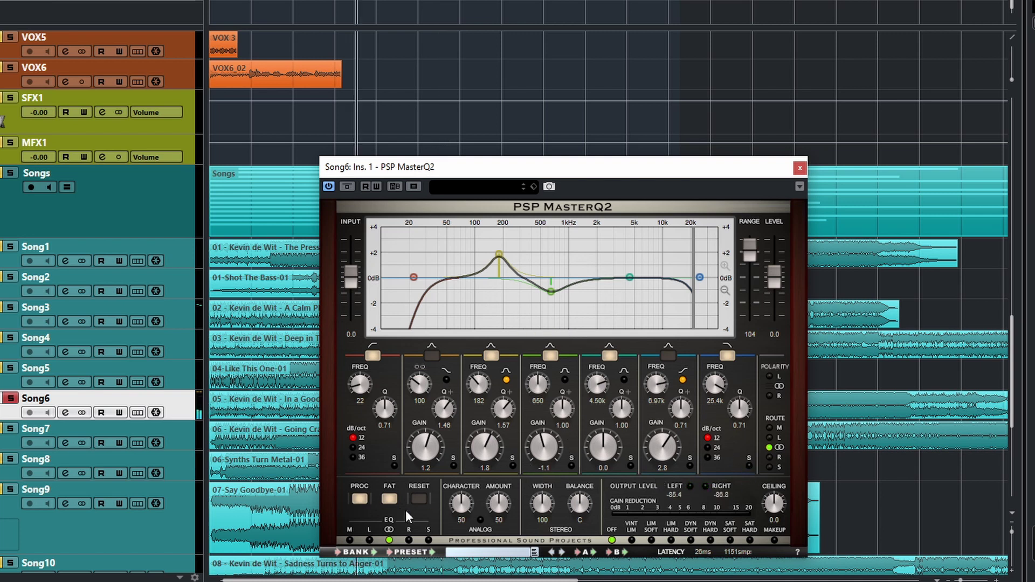
# Step: Move the 182 Hz bell to 58 Hz with a 4.0 dB boost while comparing the sound with Proc off and on
pyautogui.click(362, 497)
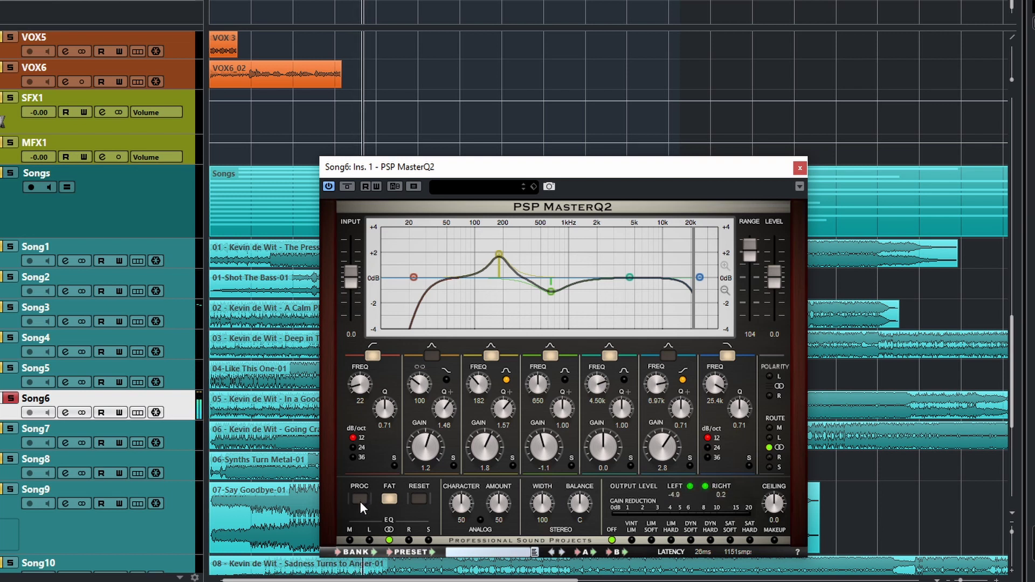
pyautogui.moveTo(500, 254); pyautogui.dragTo(459, 248)
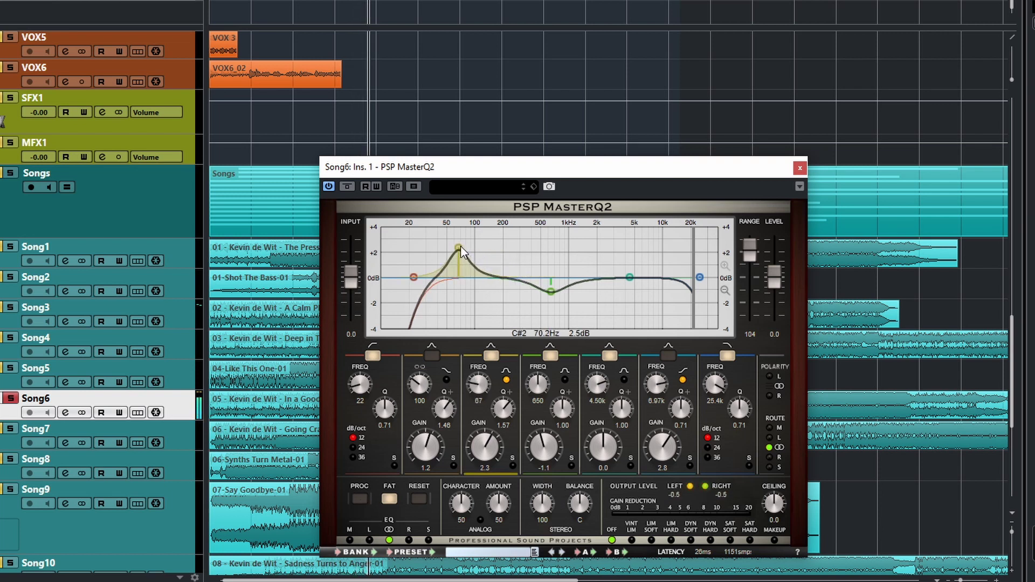
pyautogui.click(363, 501)
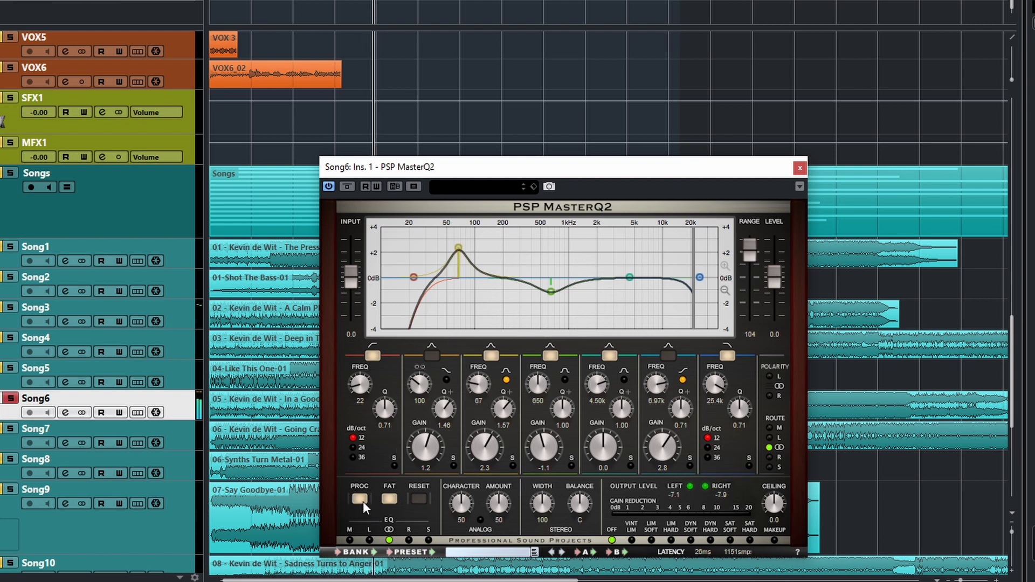
pyautogui.moveTo(461, 252); pyautogui.dragTo(456, 228)
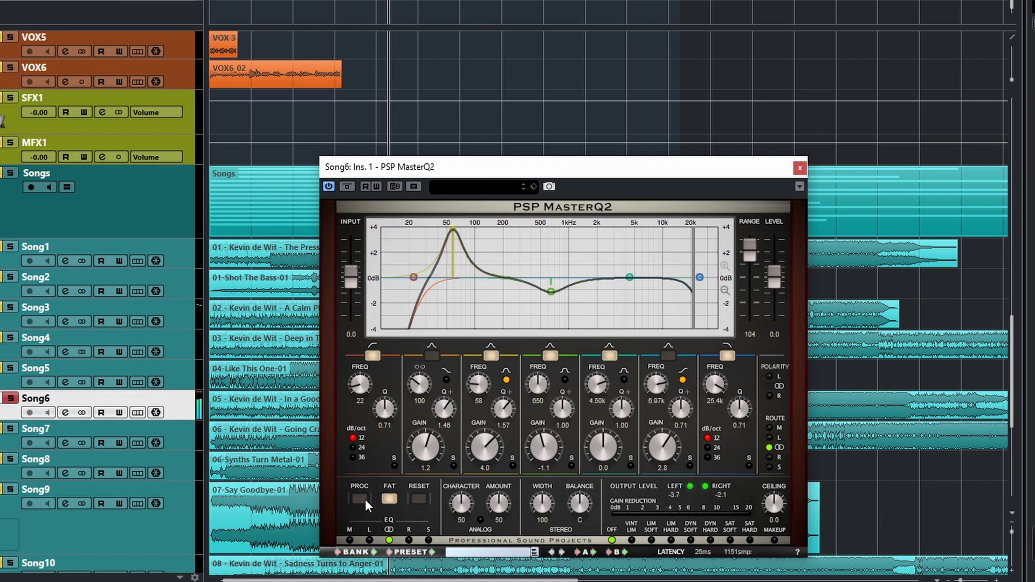
# Step: Compare the sound with Fat off and on, and try the Mid, Right and Side EQ modes before returning to stereo
pyautogui.click(392, 499)
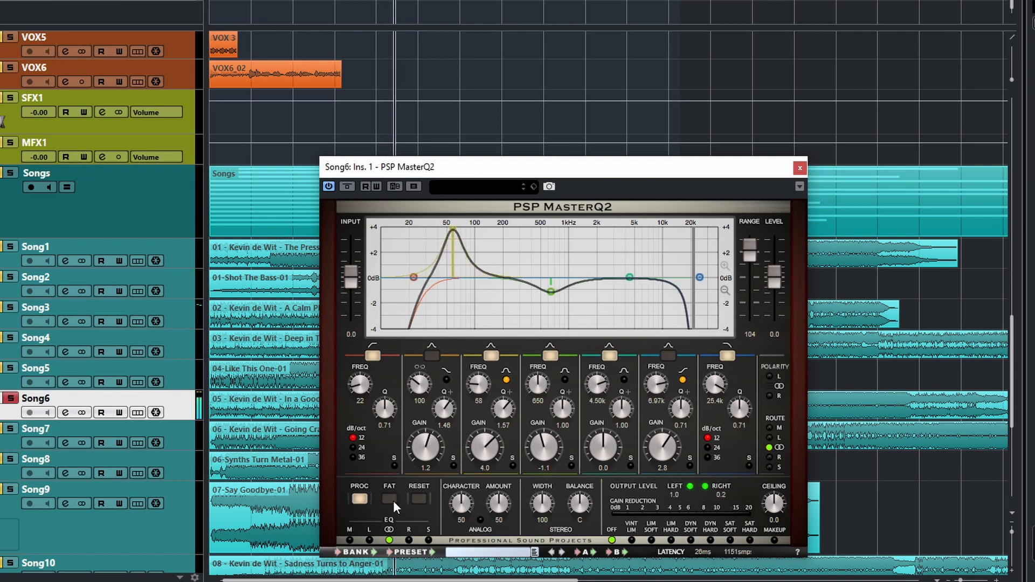
pyautogui.click(393, 501)
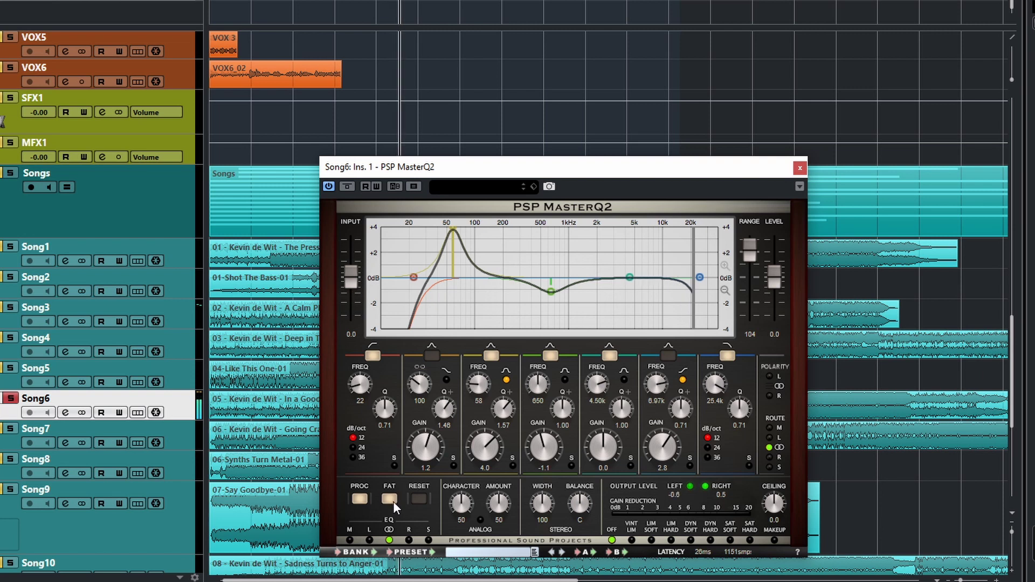
pyautogui.click(351, 540)
pyautogui.click(409, 540)
pyautogui.click(427, 540)
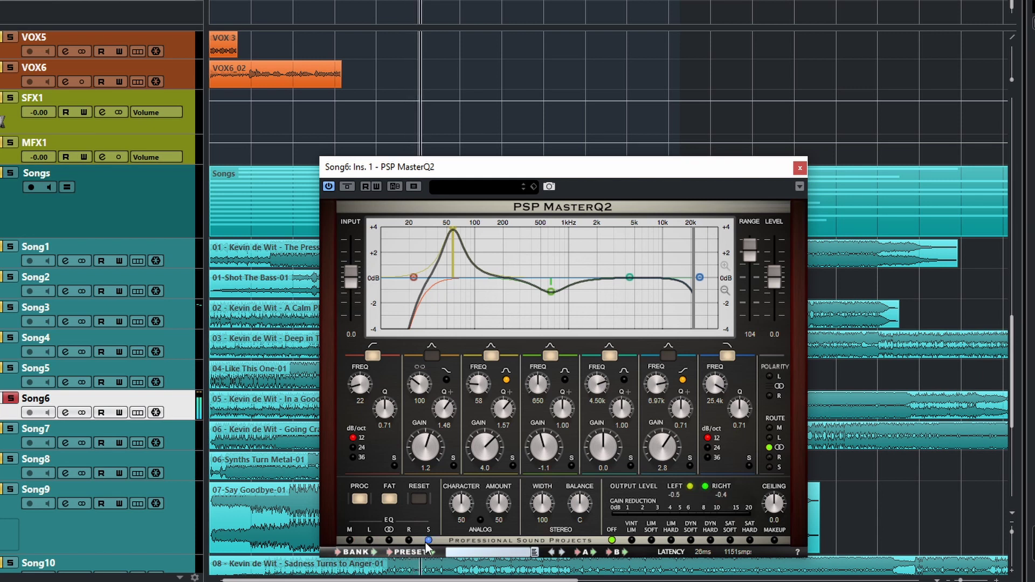
pyautogui.click(389, 541)
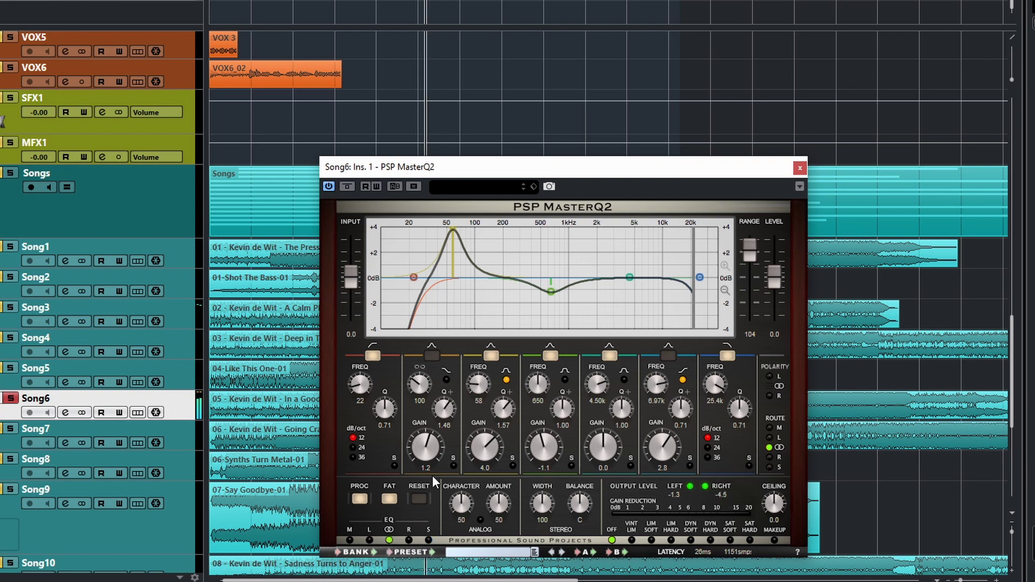
# Step: Enable the 100 Hz bell again and compare the full EQ with Proc off and on
pyautogui.click(430, 357)
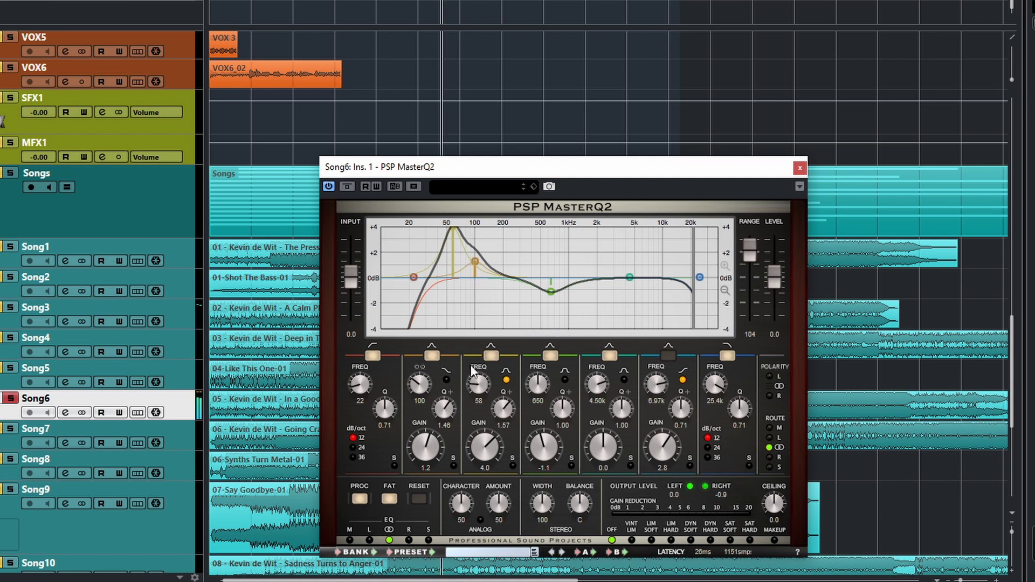
pyautogui.click(360, 498)
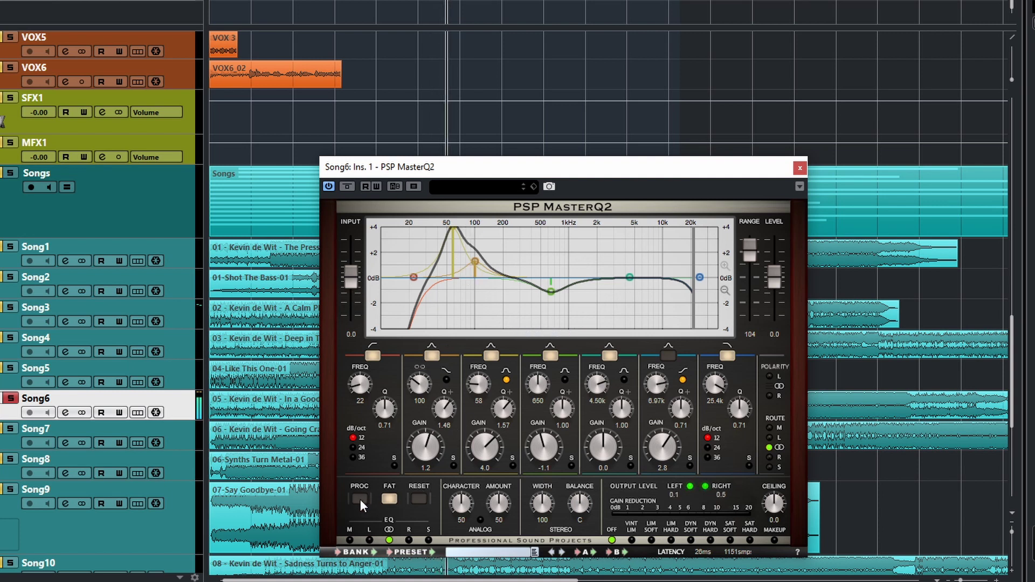
pyautogui.click(360, 500)
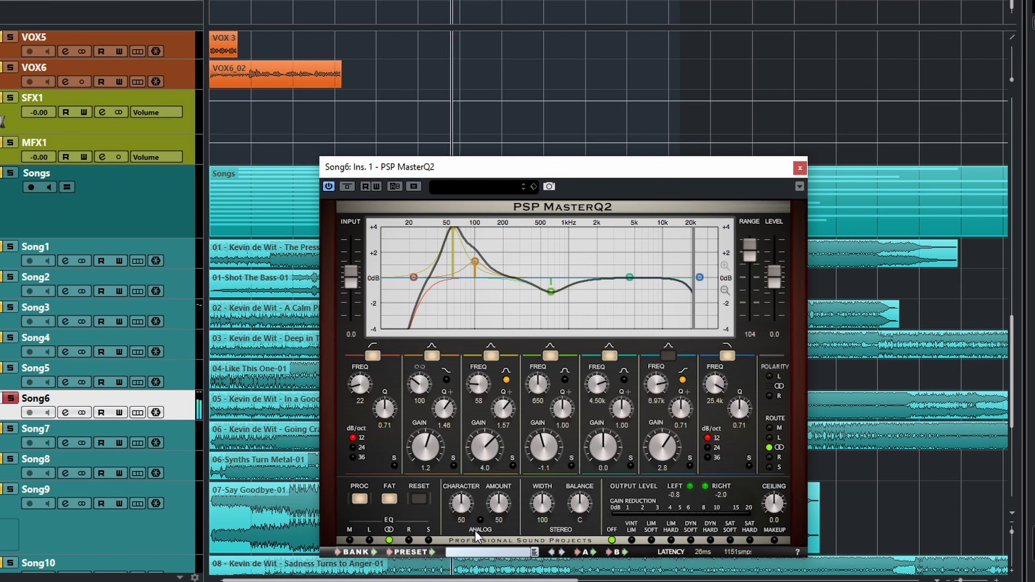
# Step: Enable Analog with Amount 100 and Character 100, and compare the sound with Analog off and on
pyautogui.click(480, 520)
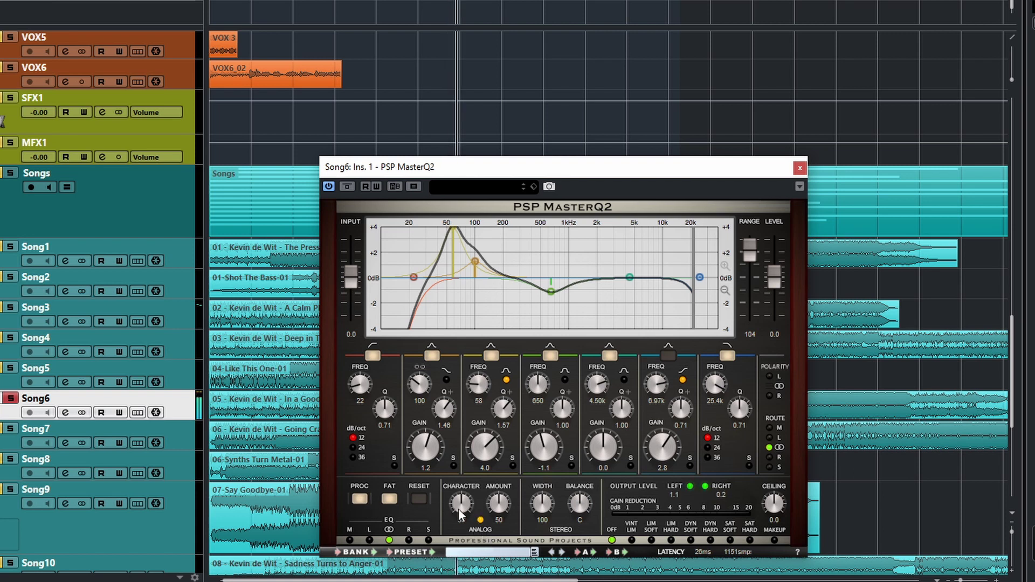
pyautogui.moveTo(489, 506); pyautogui.dragTo(506, 409)
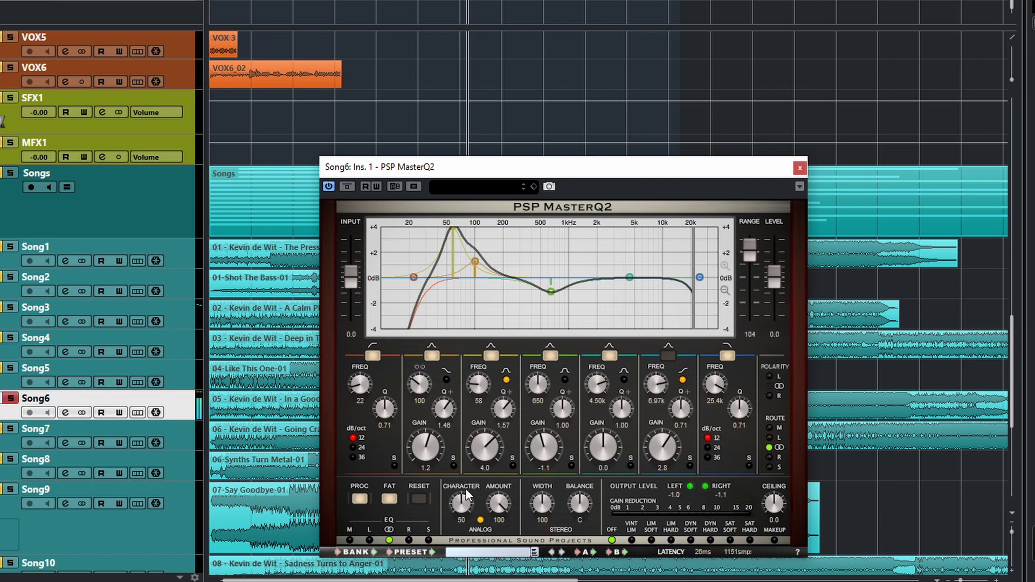
pyautogui.moveTo(457, 519); pyautogui.dragTo(457, 581)
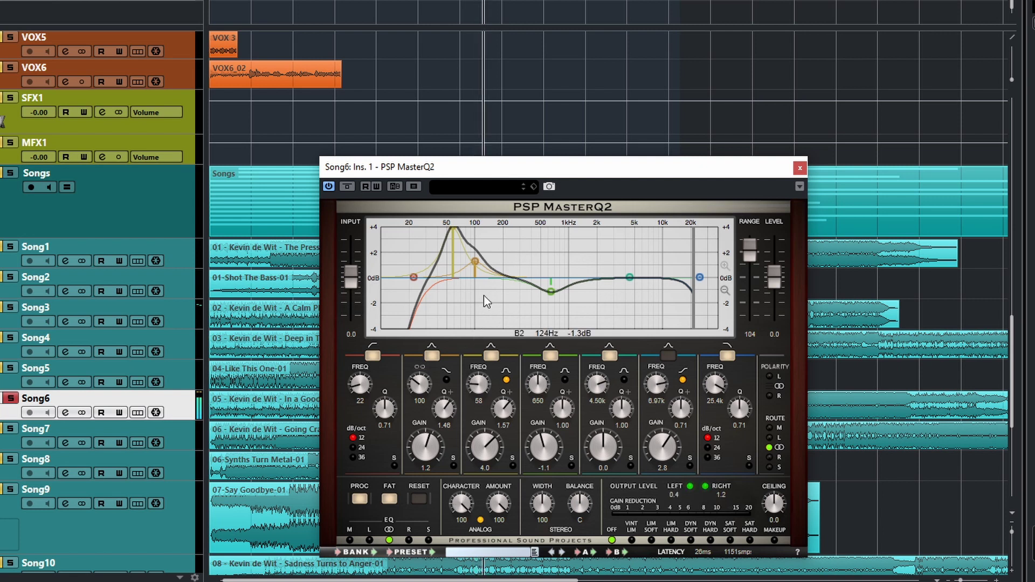
pyautogui.click(481, 521)
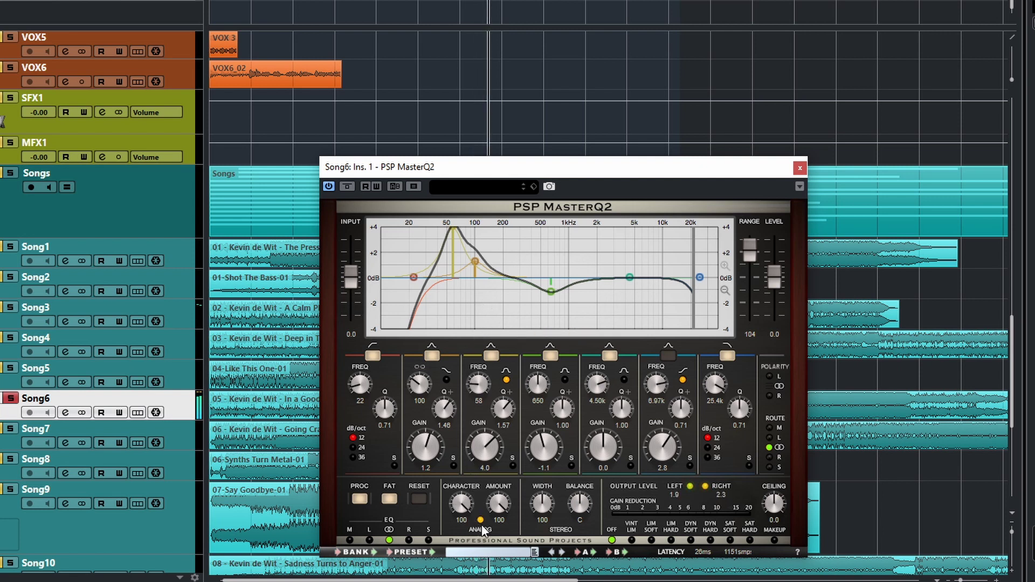
pyautogui.click(480, 521)
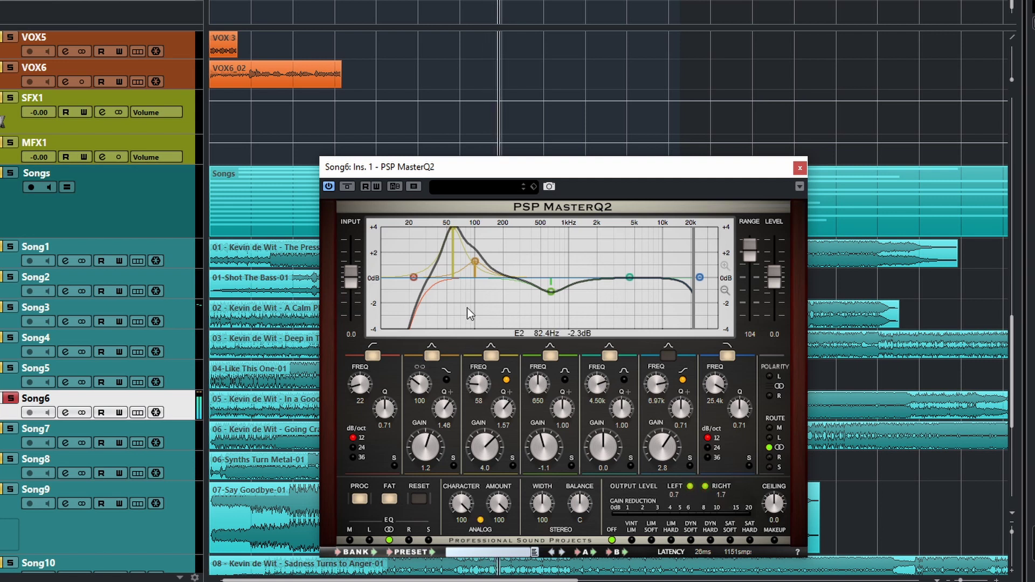
# Step: Disable the 100 Hz bell and reshape the other bells to 53 Hz at 0.5 dB, 277 Hz at 3.1 dB and 2.21 kHz at 2.6 dB
pyautogui.click(432, 356)
pyautogui.moveTo(454, 228); pyautogui.dragTo(450, 275)
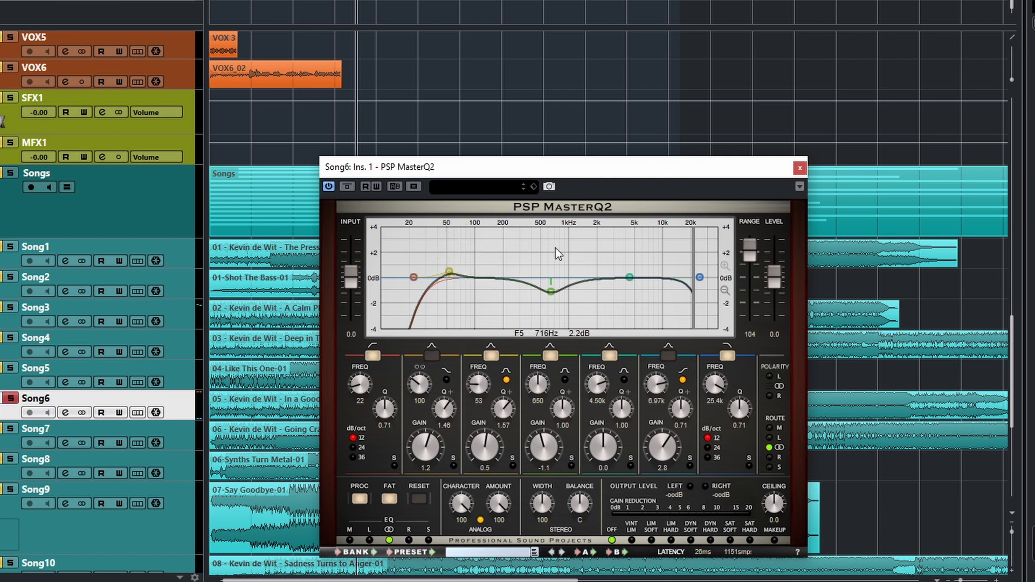
pyautogui.moveTo(549, 291); pyautogui.dragTo(514, 238)
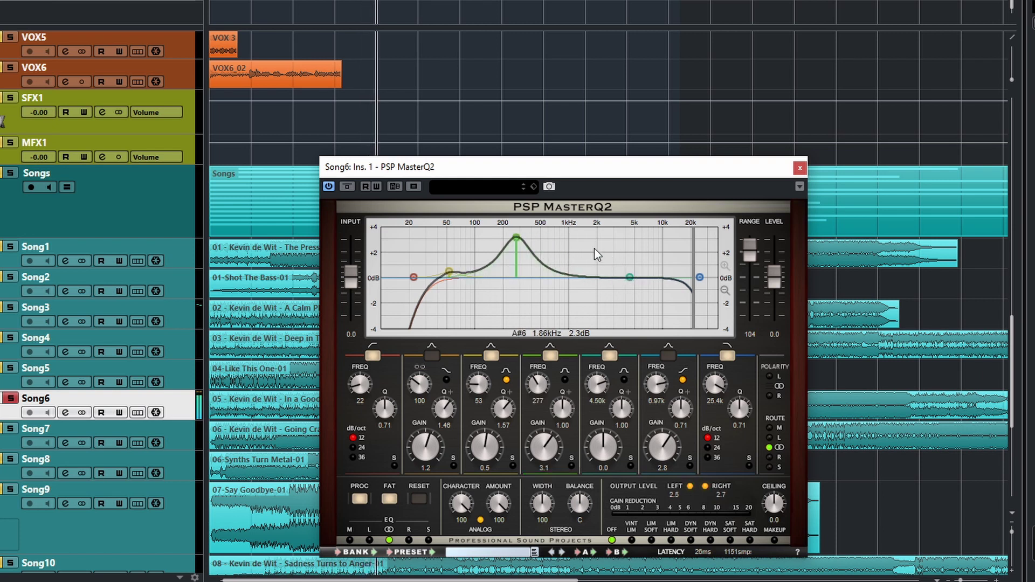
pyautogui.moveTo(629, 276); pyautogui.dragTo(600, 242)
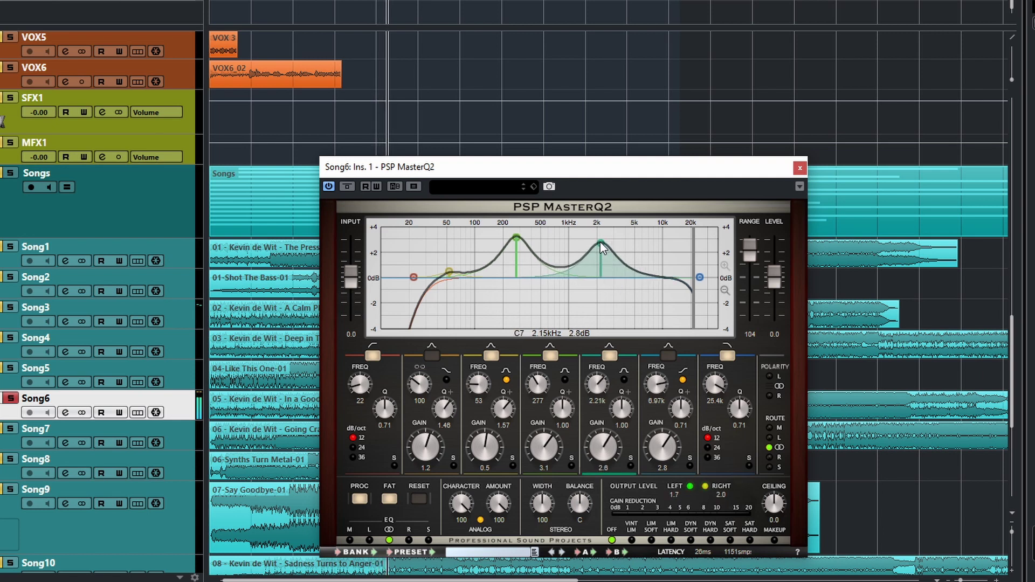
# Step: Compare the sound with Analog off and on at Character 100, and again with Character set to 0
pyautogui.click(483, 520)
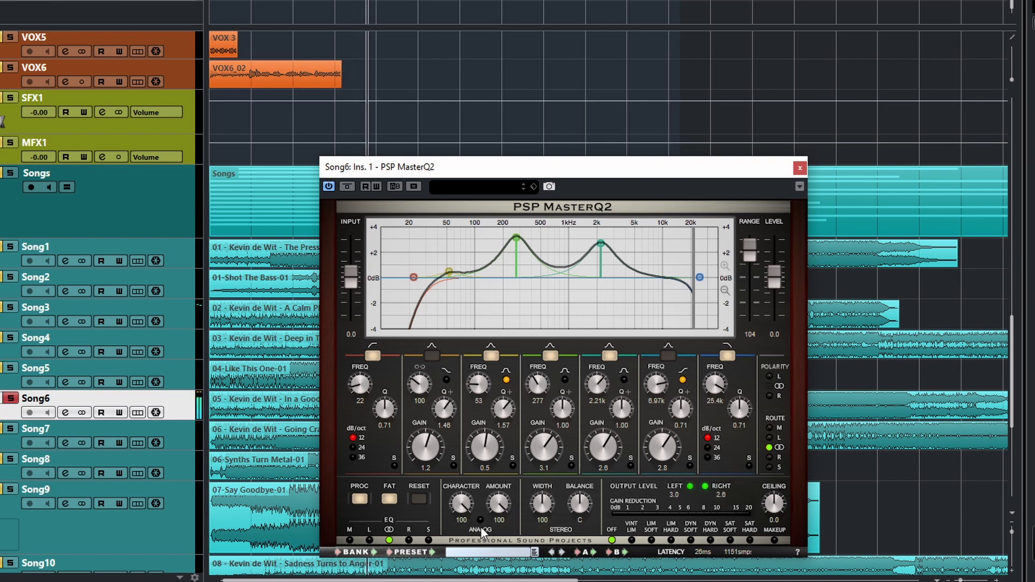
pyautogui.click(481, 520)
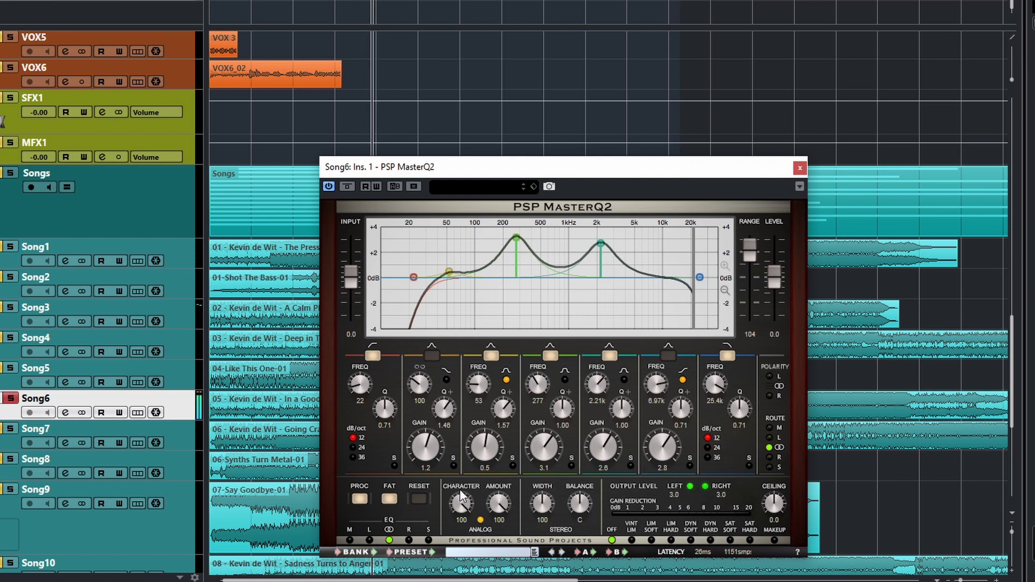
pyautogui.moveTo(461, 497); pyautogui.dragTo(509, 558)
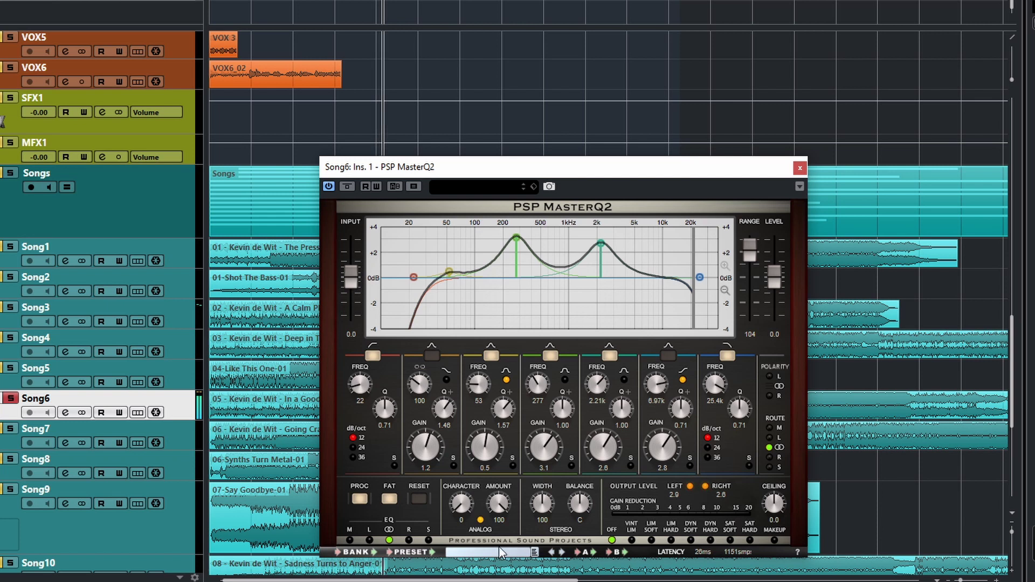
pyautogui.click(481, 520)
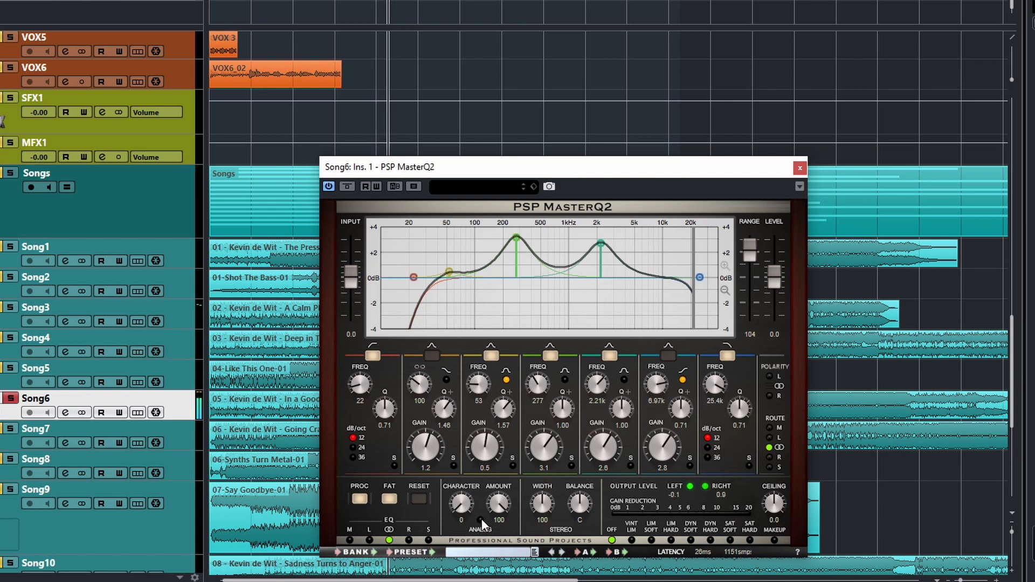
pyautogui.click(480, 519)
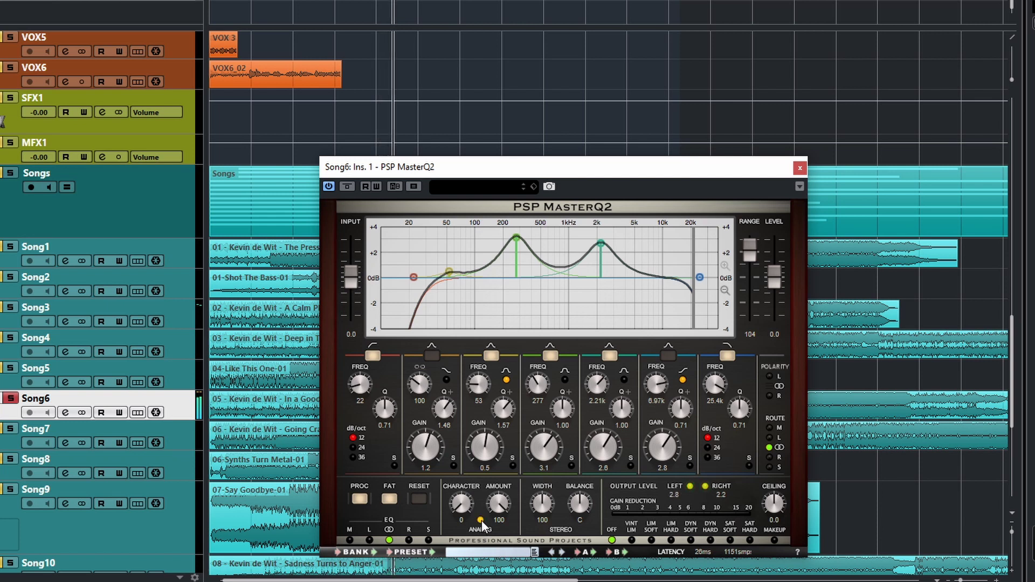
pyautogui.click(481, 519)
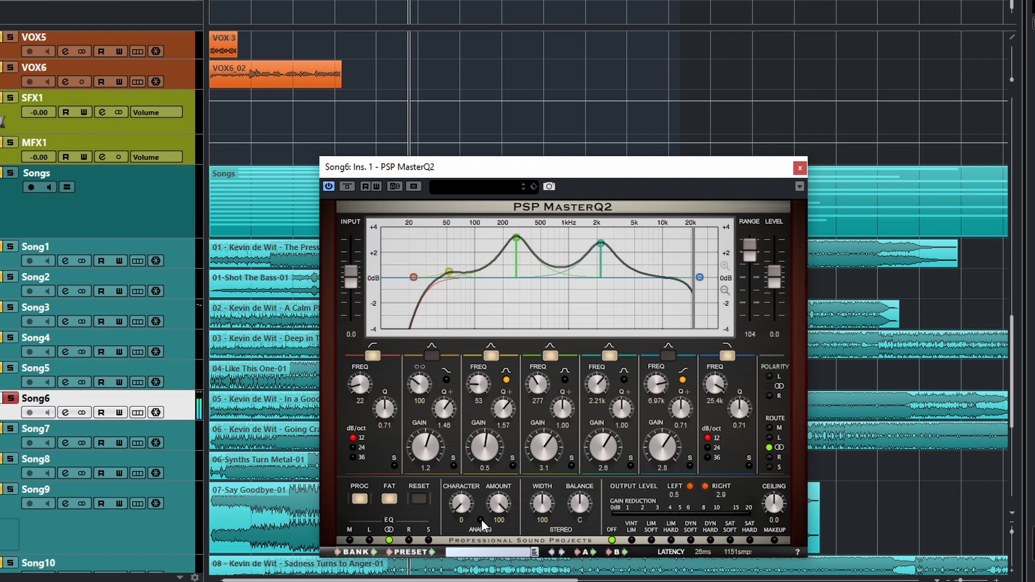
pyautogui.click(481, 519)
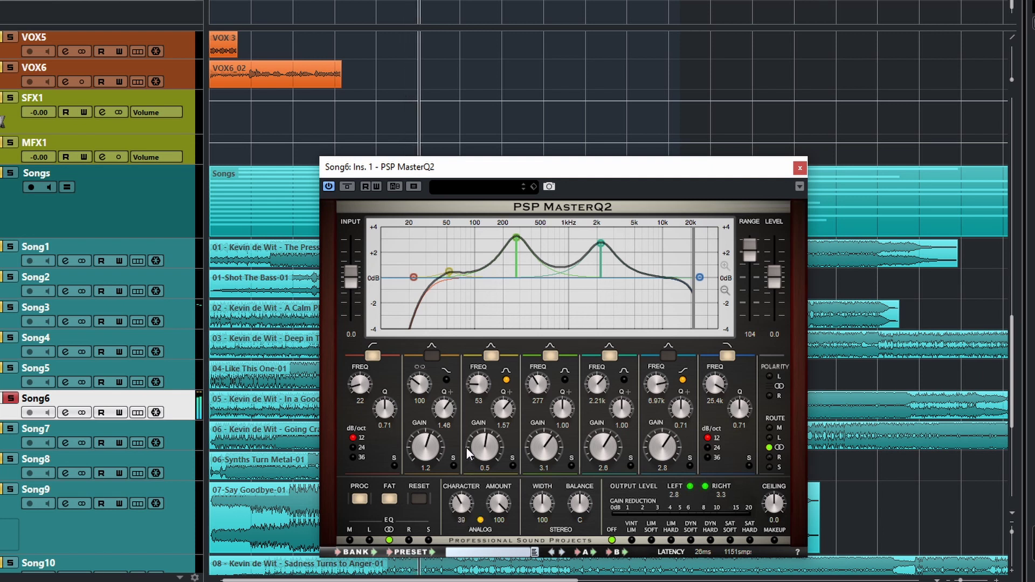
# Step: Set the analog Character to 100, try Amount from 0 up to 100 while comparing, and finish with Analog off
pyautogui.moveTo(493, 506); pyautogui.dragTo(493, 567)
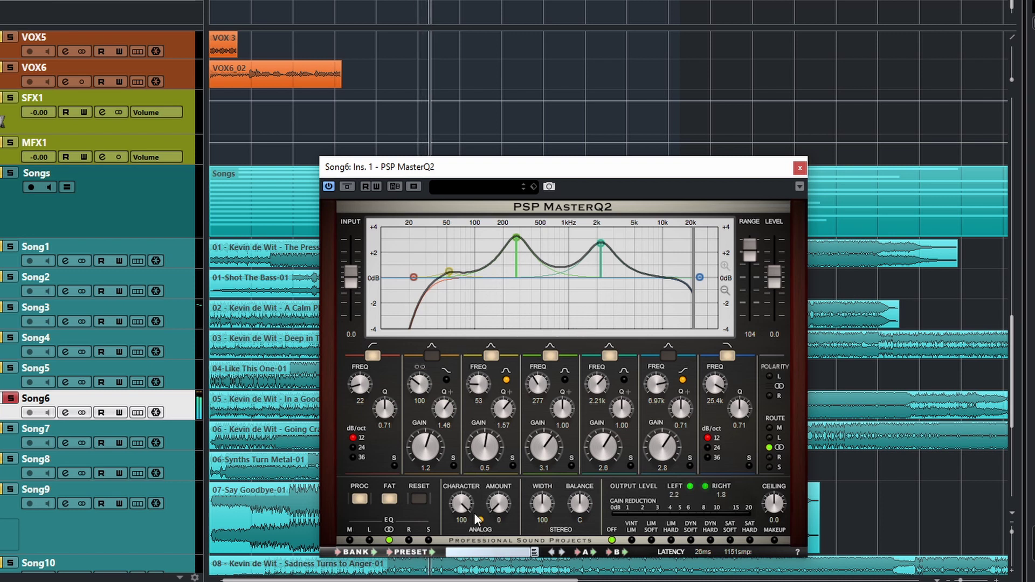
pyautogui.moveTo(488, 517); pyautogui.dragTo(493, 444)
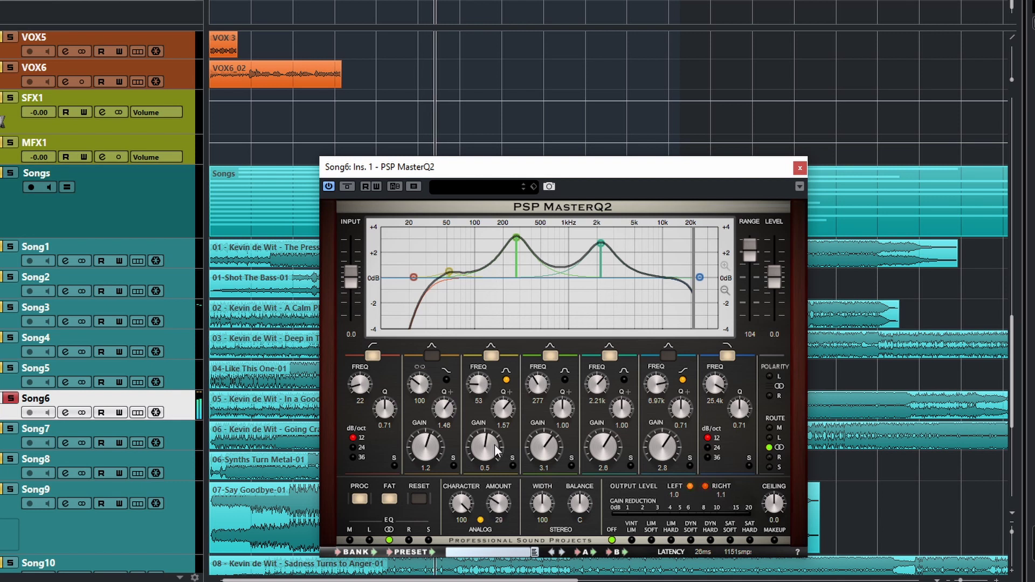
pyautogui.click(480, 520)
pyautogui.click(480, 520)
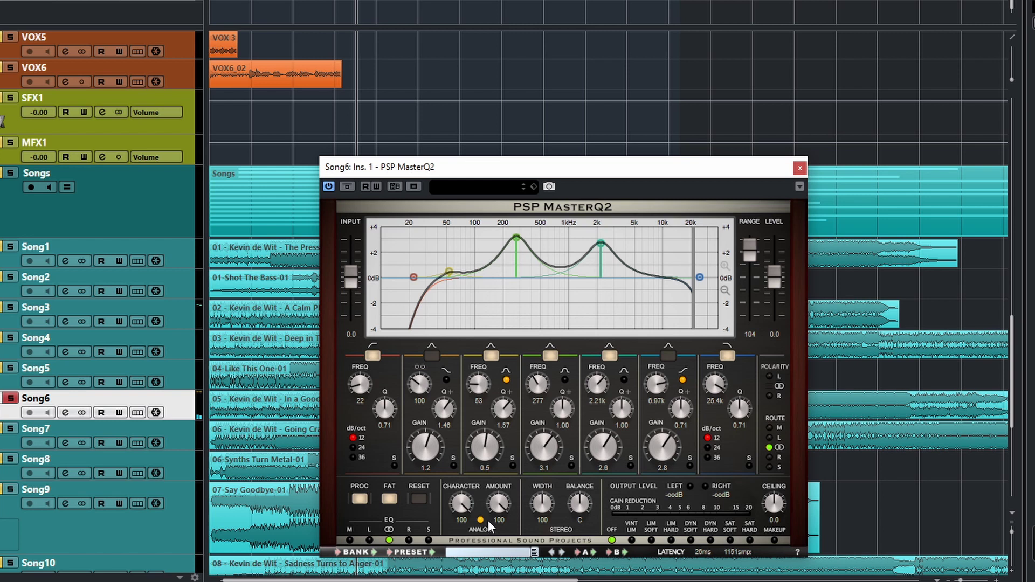
pyautogui.click(480, 520)
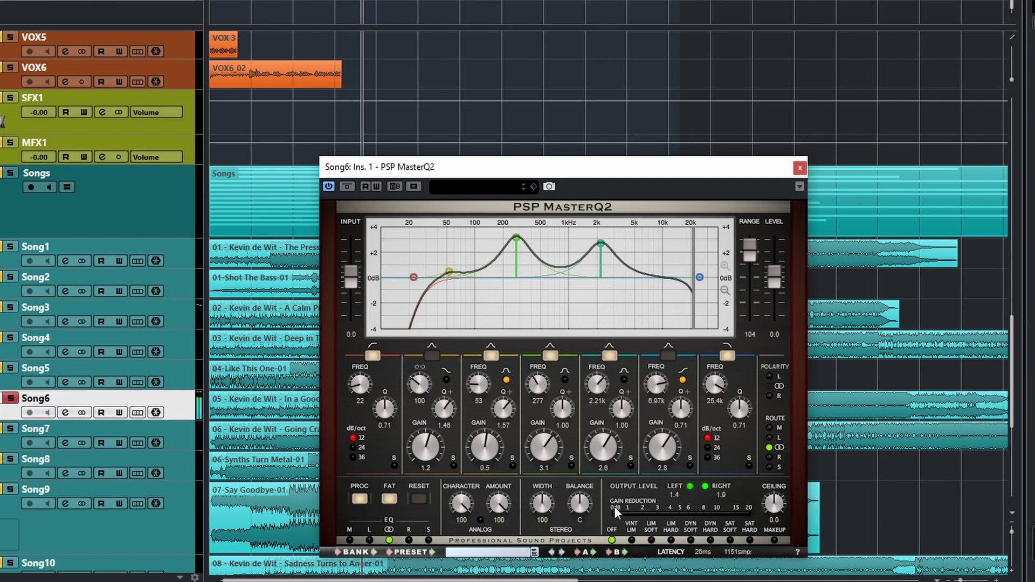
# Step: Try a stereo balance of 66R and a stereo width of 200, returning them to centre and 100
pyautogui.moveTo(584, 498); pyautogui.dragTo(588, 446)
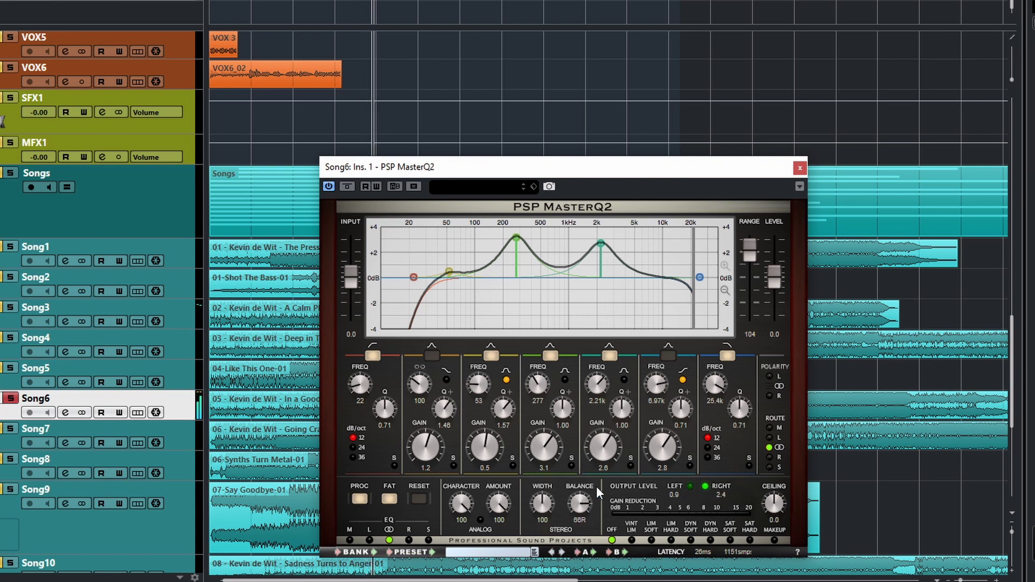
pyautogui.doubleClick(583, 509)
pyautogui.press('space')
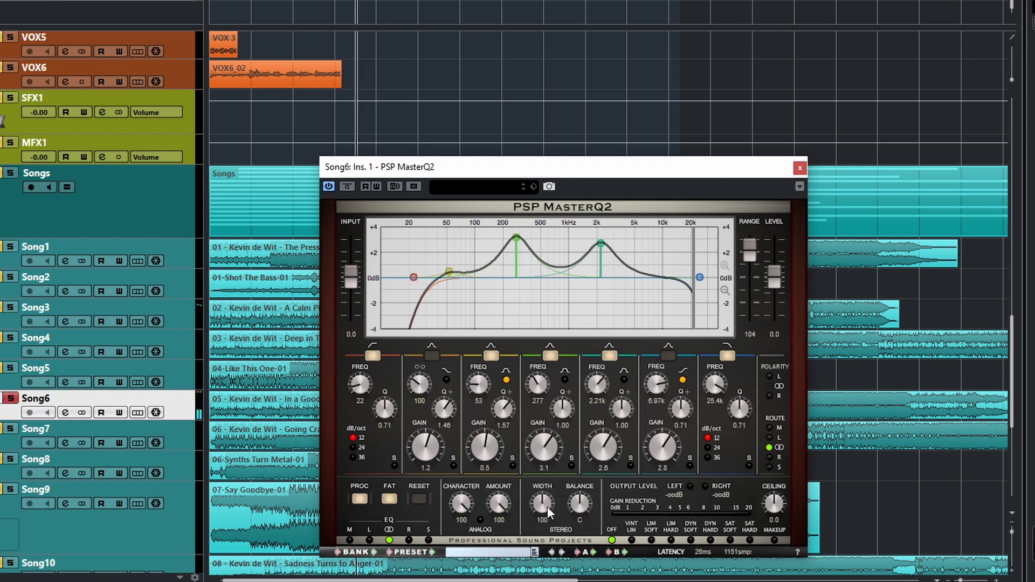
pyautogui.press('space')
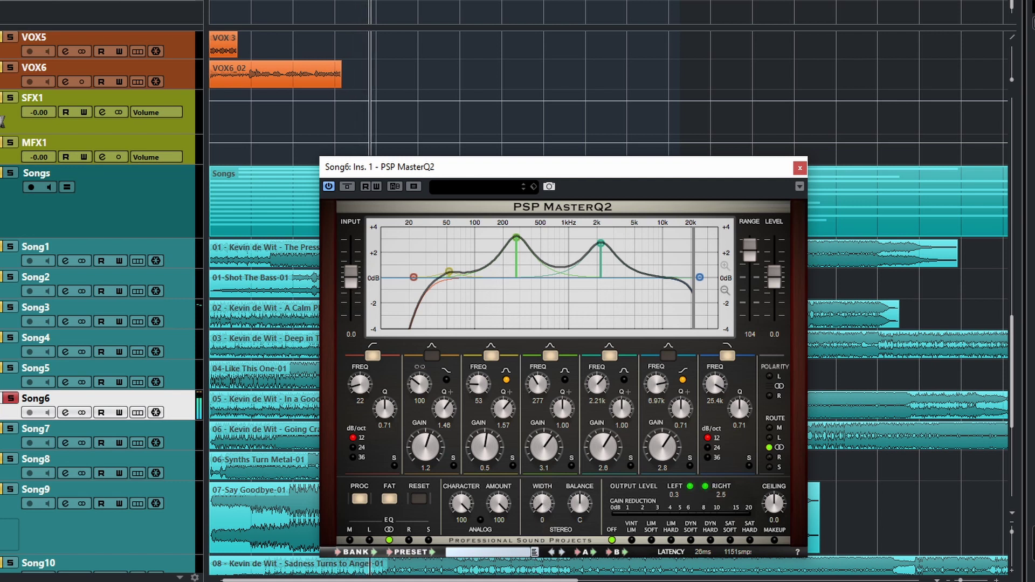
pyautogui.moveTo(527, 528); pyautogui.dragTo(545, 378)
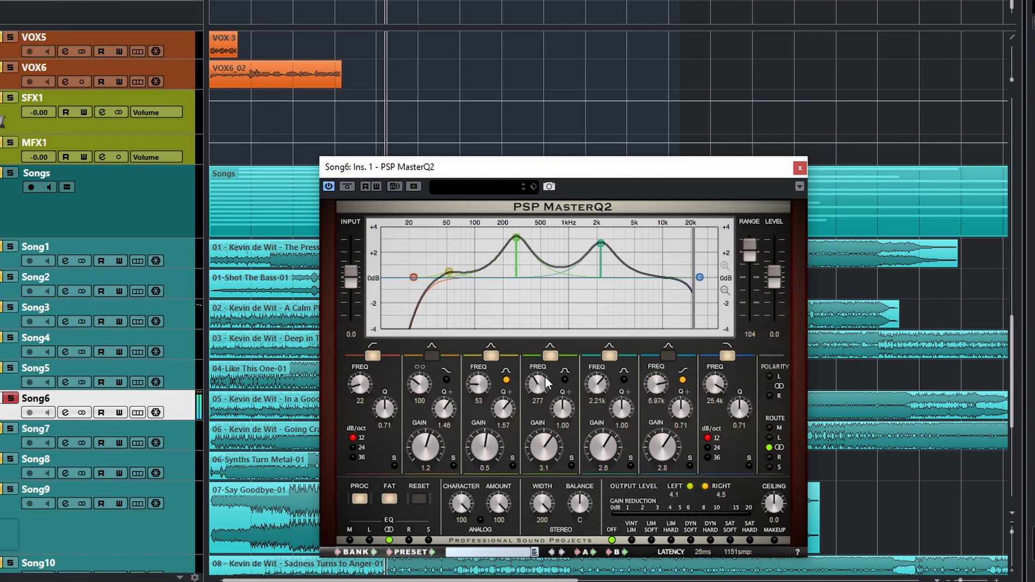
pyautogui.moveTo(545, 376); pyautogui.dragTo(544, 505)
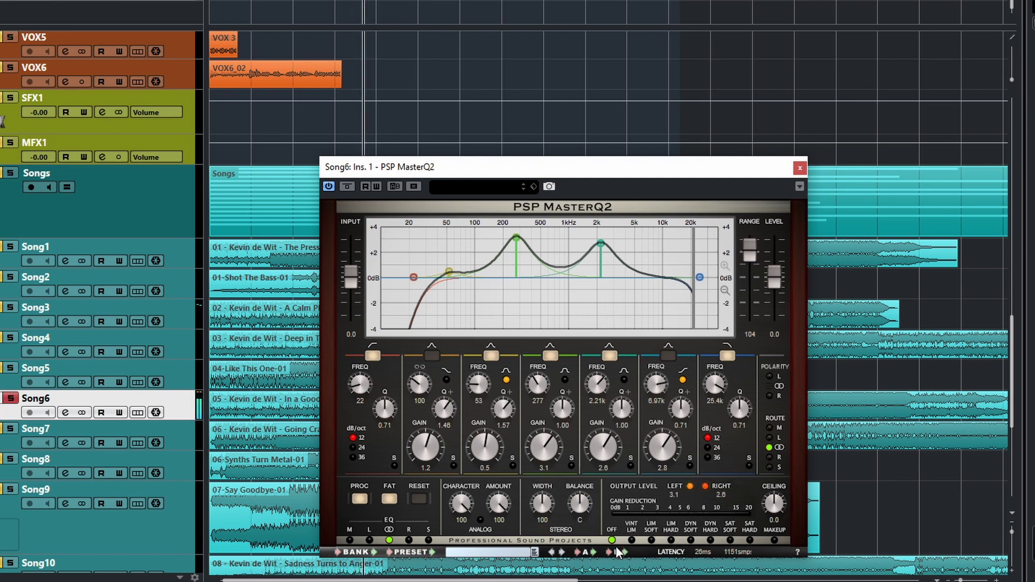
# Step: Switch the output section to Vint Lim and try a ceiling of -6.3 before bringing it back to 0.0
pyautogui.click(632, 540)
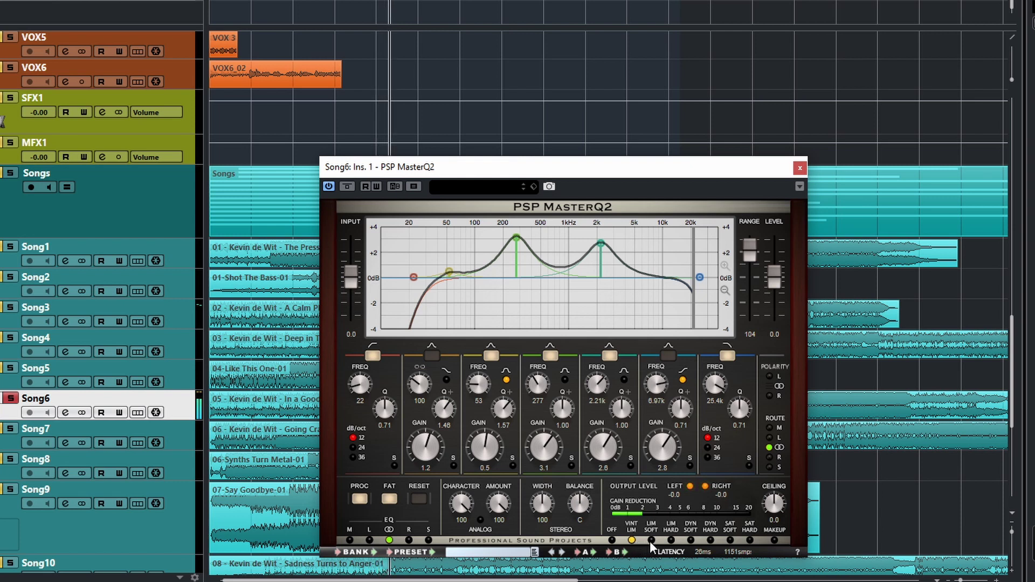
pyautogui.moveTo(775, 499); pyautogui.dragTo(771, 580)
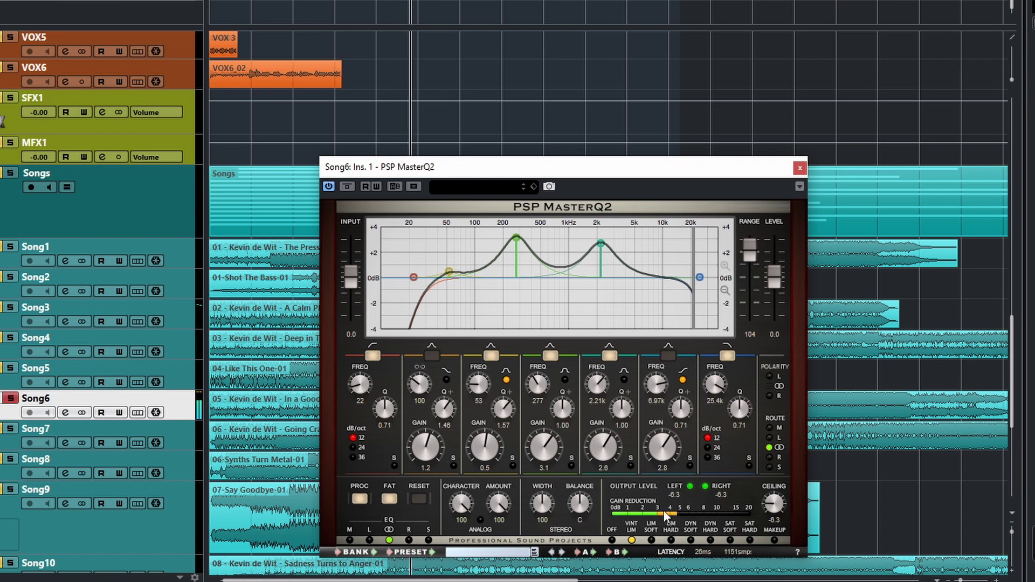
pyautogui.moveTo(774, 504); pyautogui.dragTo(783, 455)
pyautogui.moveTo(777, 391); pyautogui.dragTo(772, 358)
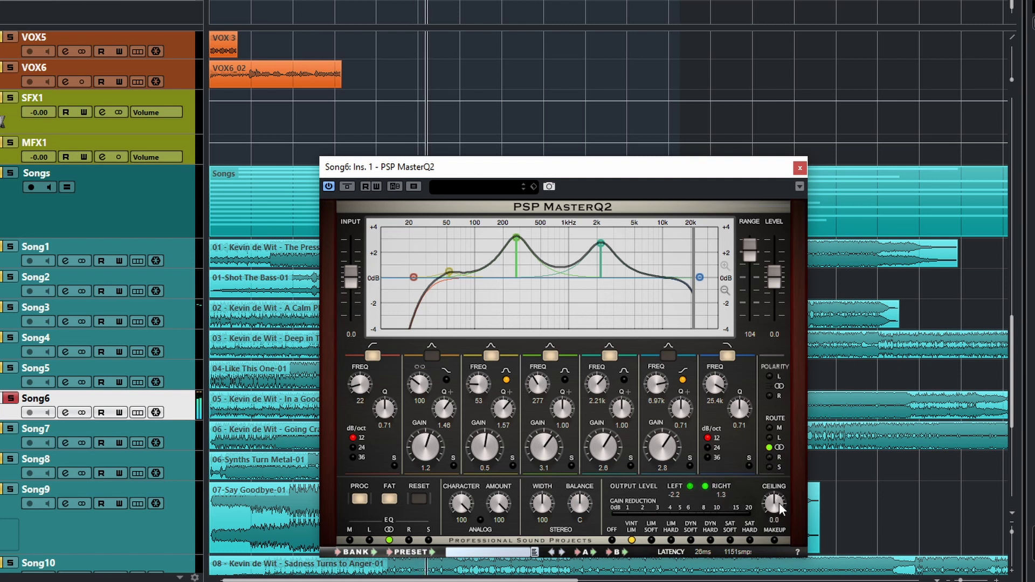
# Step: Lower the limiter ceiling to -7.4 and compare the sound with Makeup on and off
pyautogui.moveTo(775, 496); pyautogui.dragTo(776, 581)
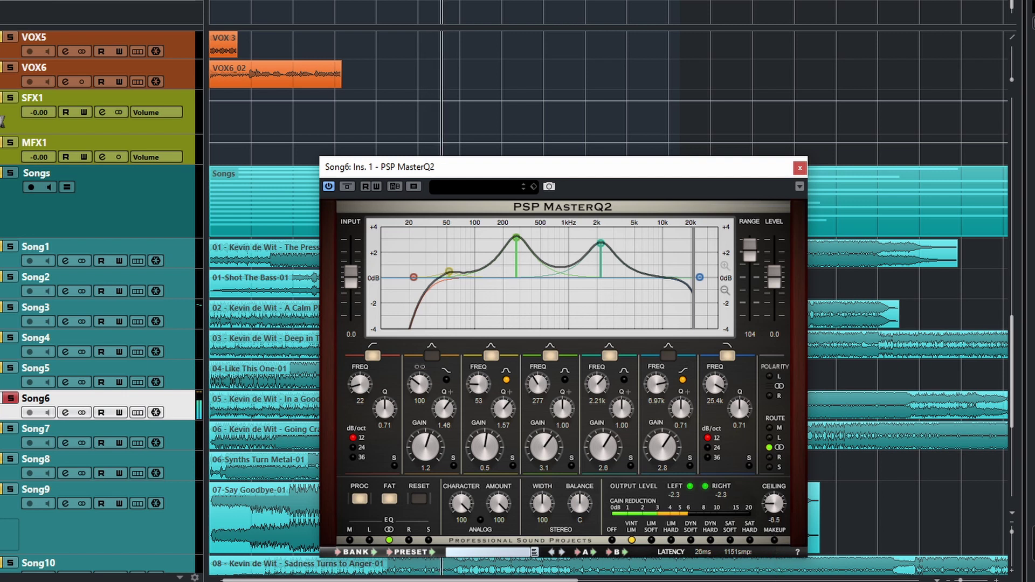
pyautogui.click(774, 539)
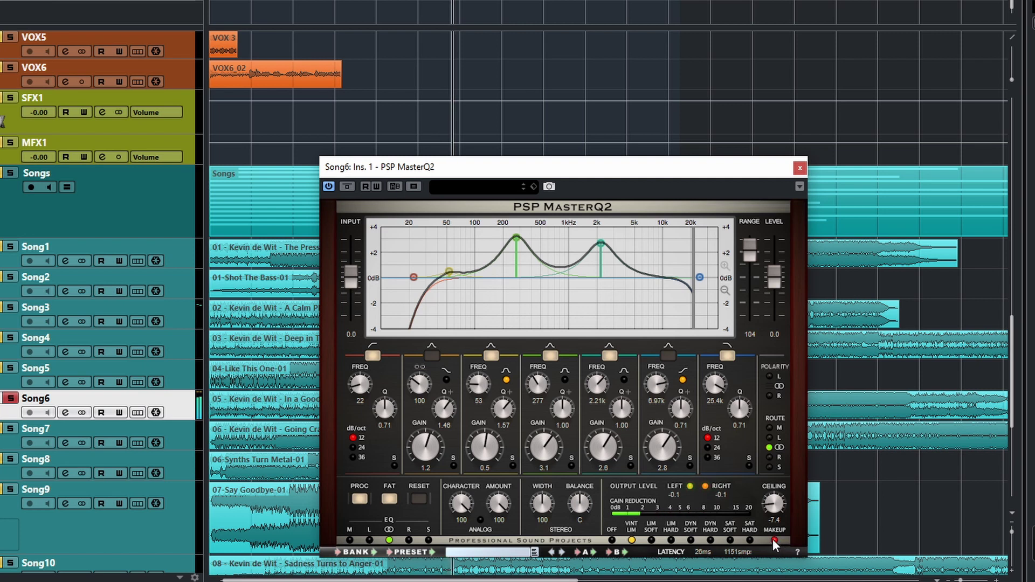
pyautogui.click(774, 538)
# Step: Set the limiter ceiling to -1.4 and restart playback of the track
pyautogui.moveTo(773, 505); pyautogui.dragTo(773, 438)
pyautogui.press('space')
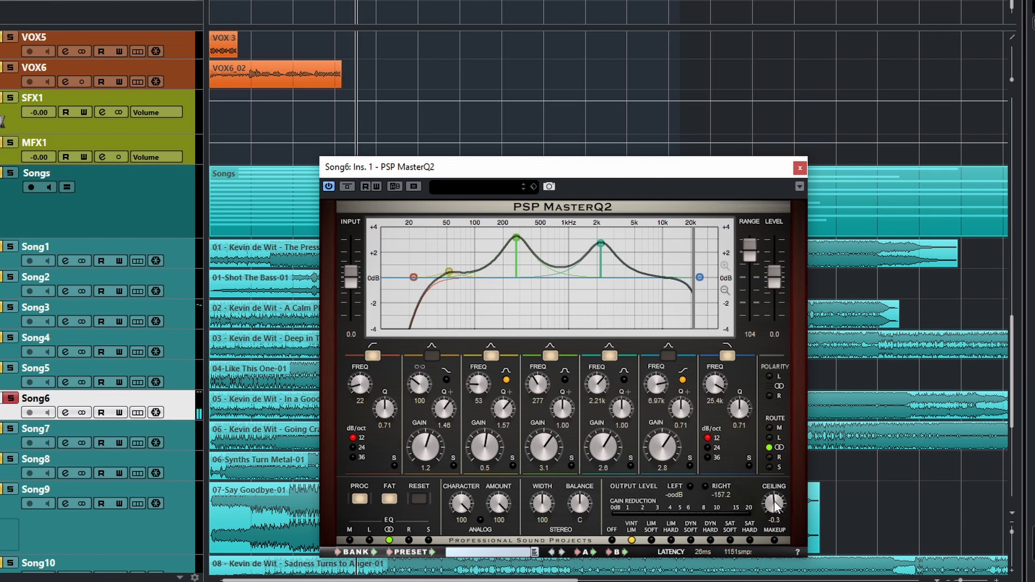
pyautogui.press('space')
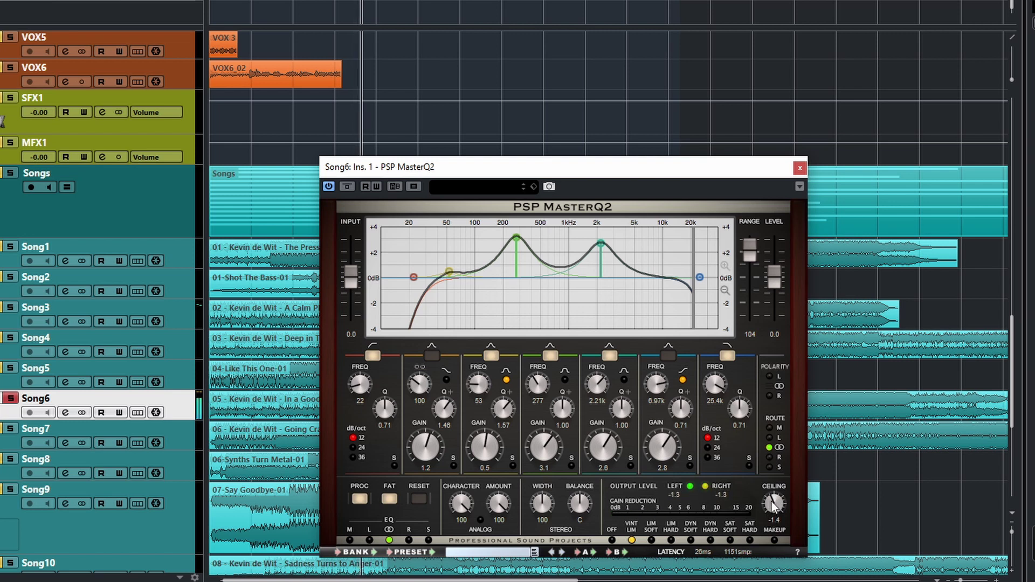
# Step: Compare the output section set to Off, Vint Lim, Lim Soft and Lim Hard
pyautogui.click(612, 540)
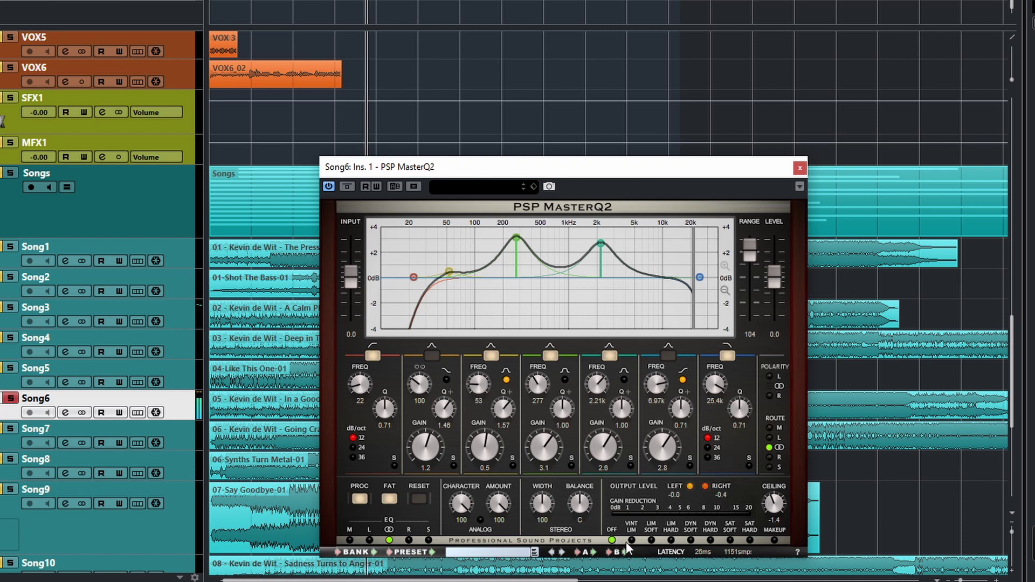
pyautogui.click(631, 540)
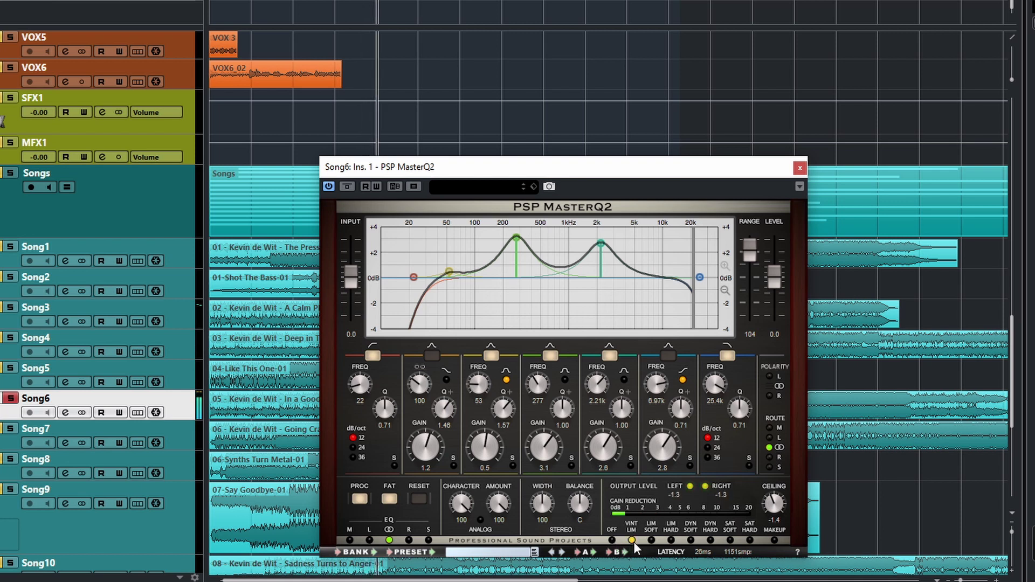
pyautogui.click(651, 540)
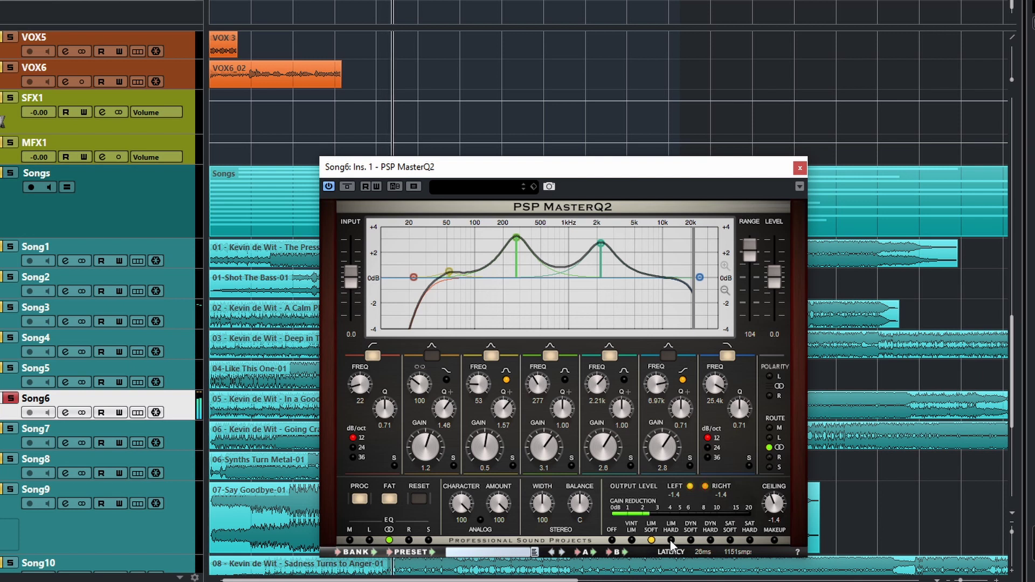
pyautogui.click(671, 540)
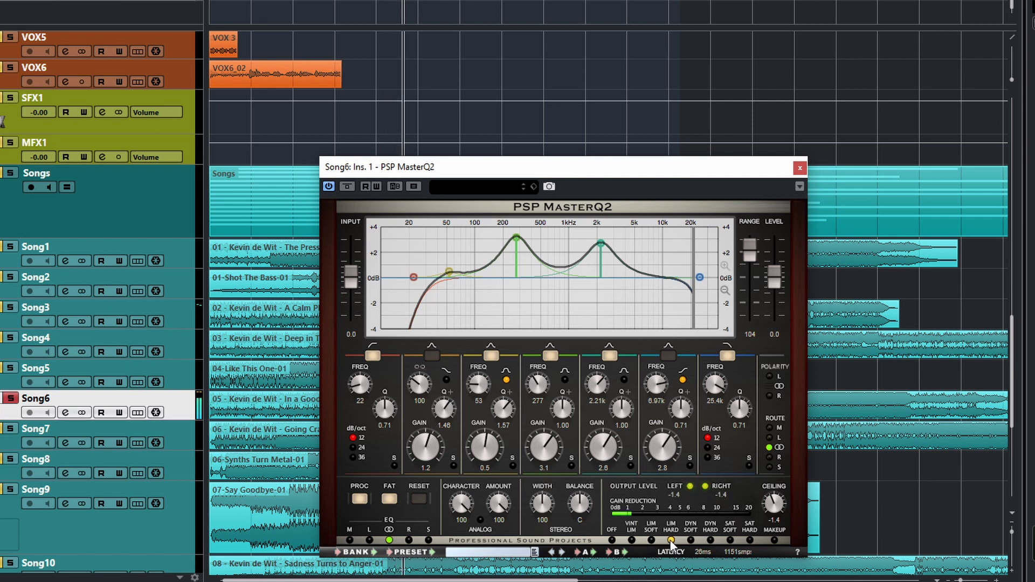
# Step: Audition the Dyn Soft, Dyn Hard, Sat Soft and Sat Hard output modes, comparing Sat Hard against Off
pyautogui.click(690, 539)
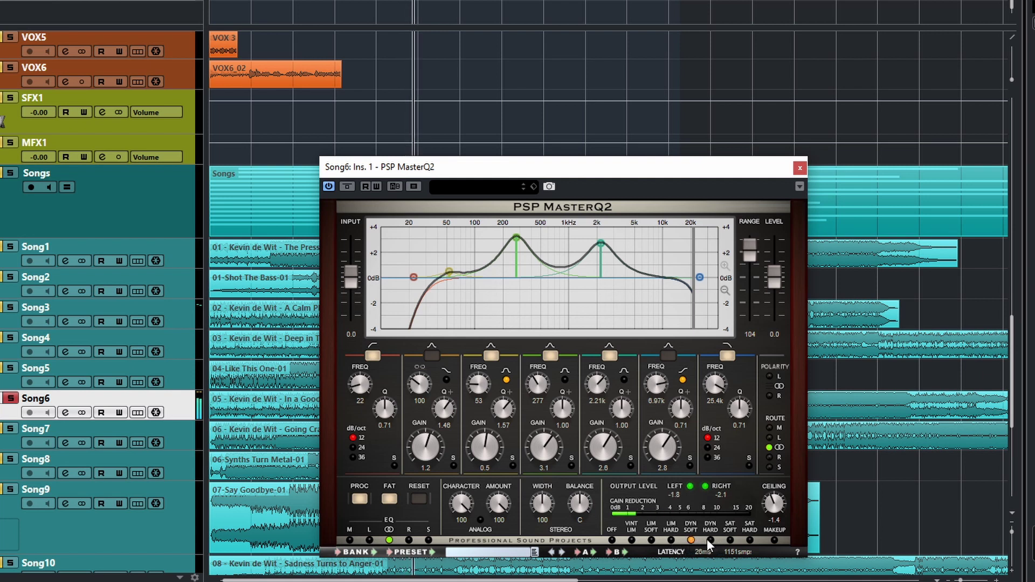
pyautogui.click(710, 539)
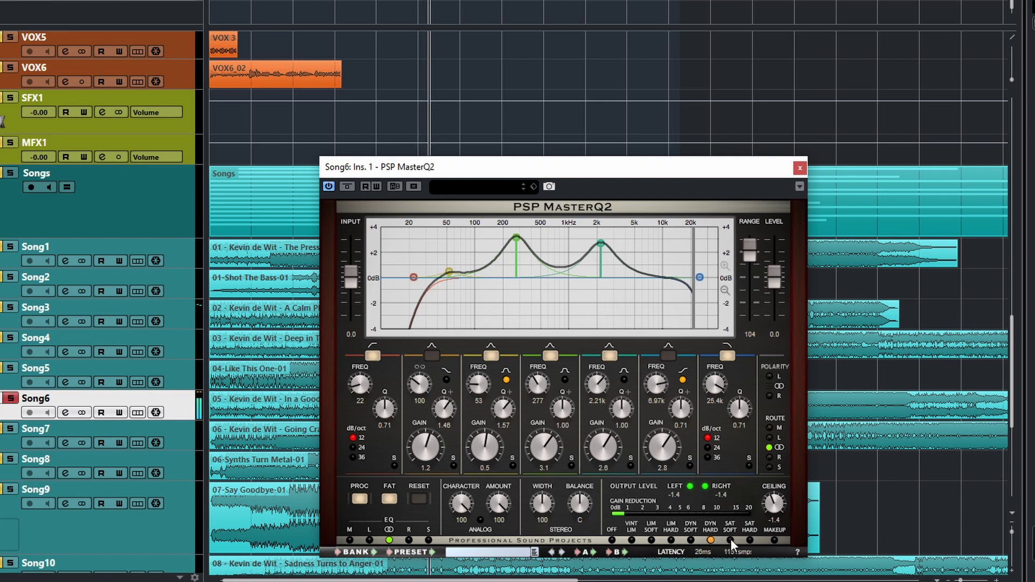
pyautogui.click(730, 539)
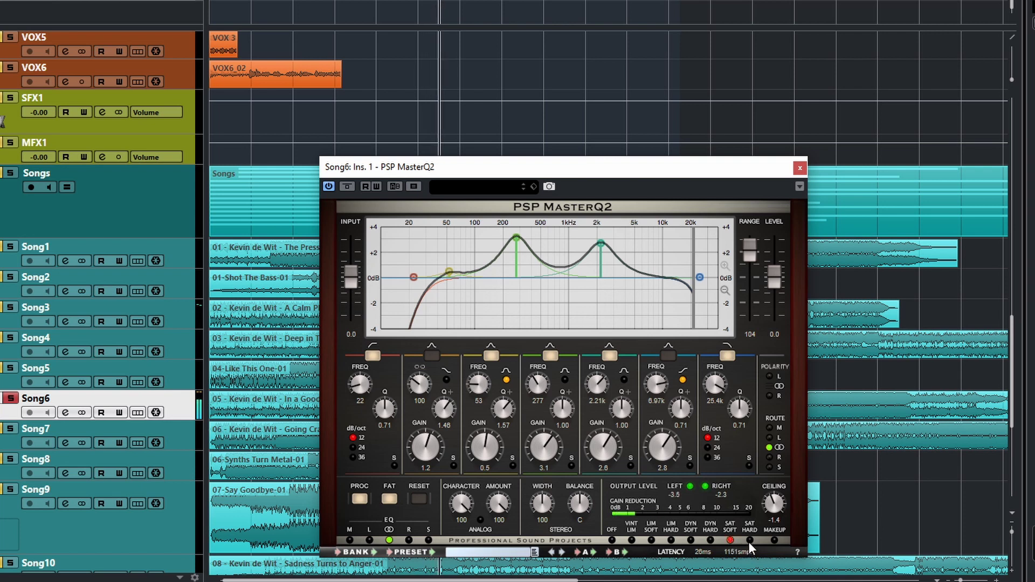
pyautogui.click(750, 539)
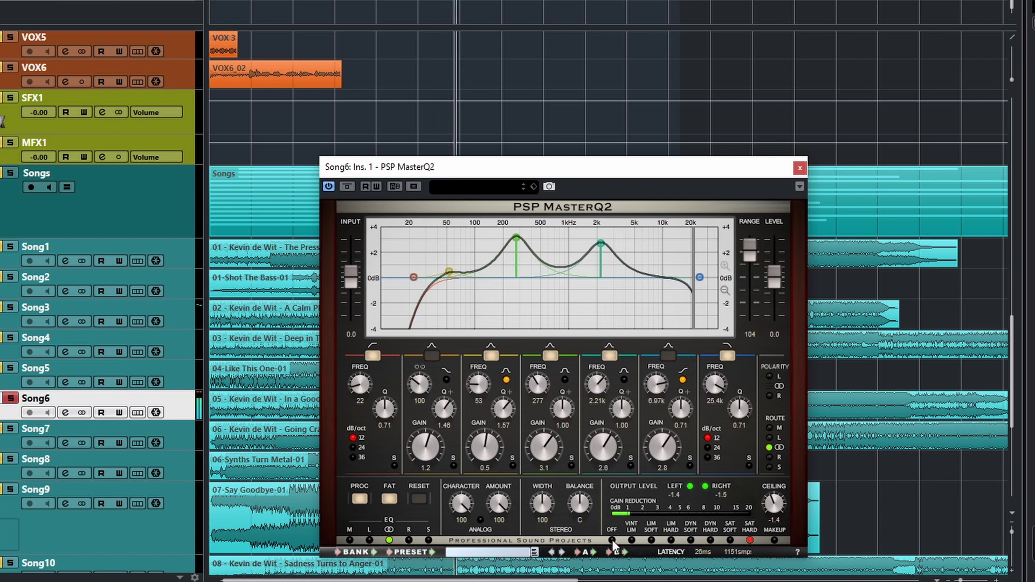
pyautogui.click(613, 539)
pyautogui.click(749, 540)
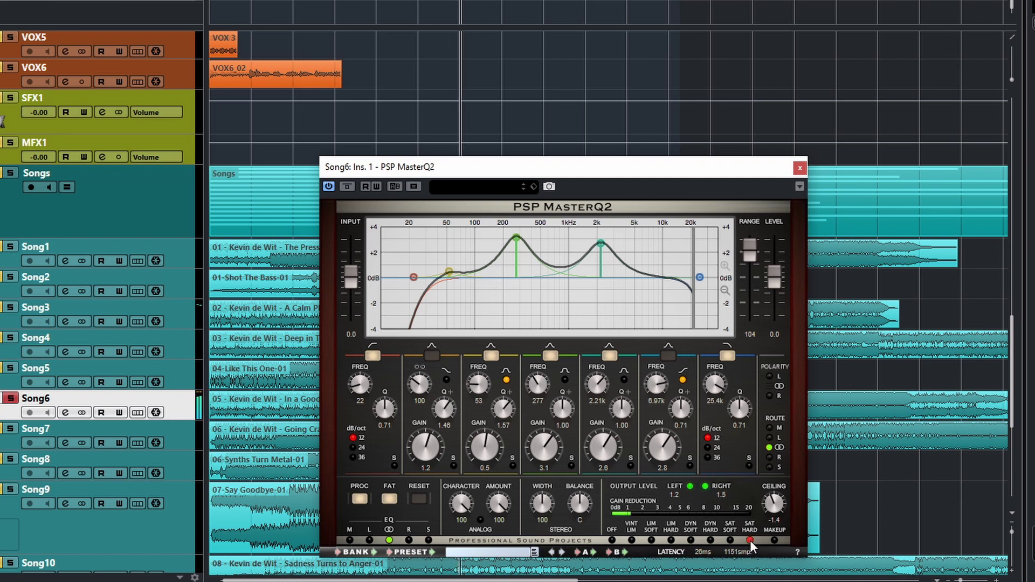
# Step: Lower the ceiling to -7.6 and compare the saturation, dynamic and limiter output modes down to Vint Lim and Off
pyautogui.moveTo(771, 507); pyautogui.dragTo(759, 565)
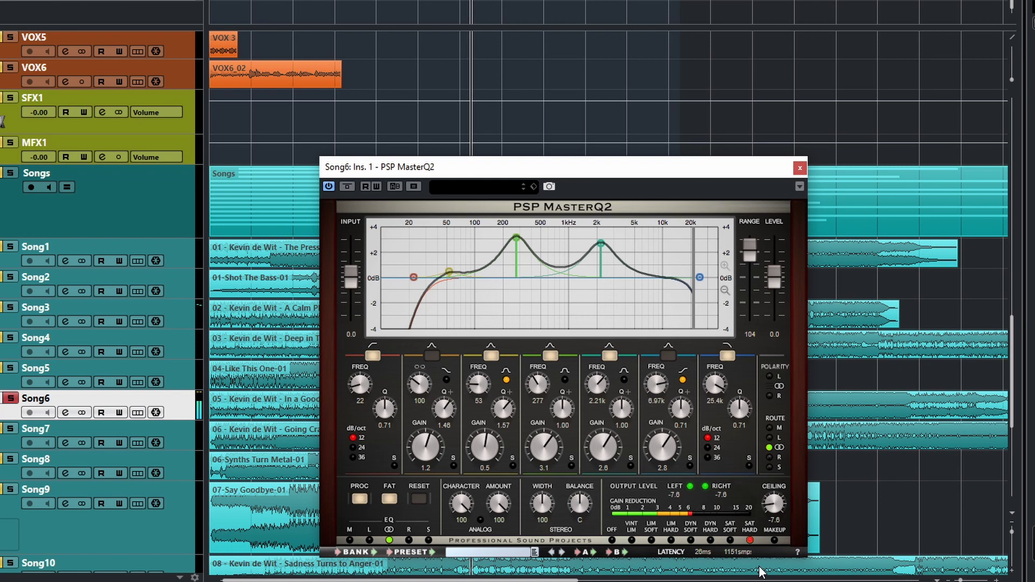
pyautogui.click(729, 539)
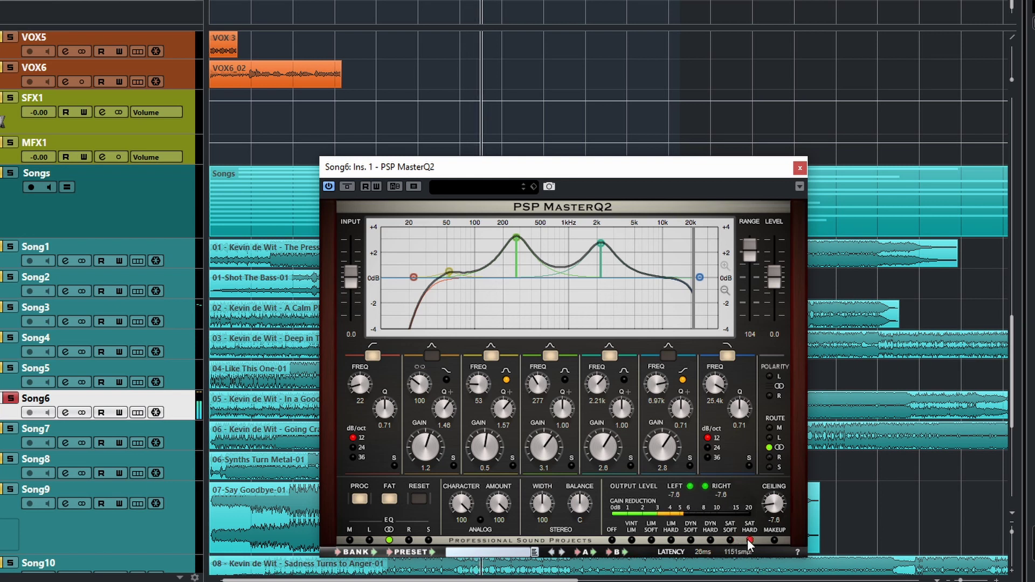
pyautogui.click(710, 539)
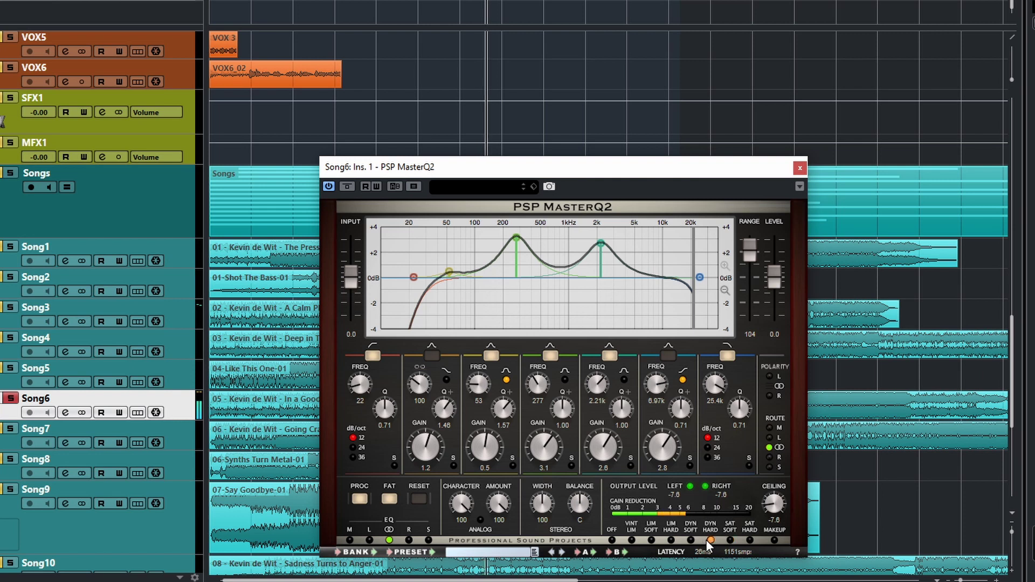
pyautogui.click(670, 539)
pyautogui.click(651, 540)
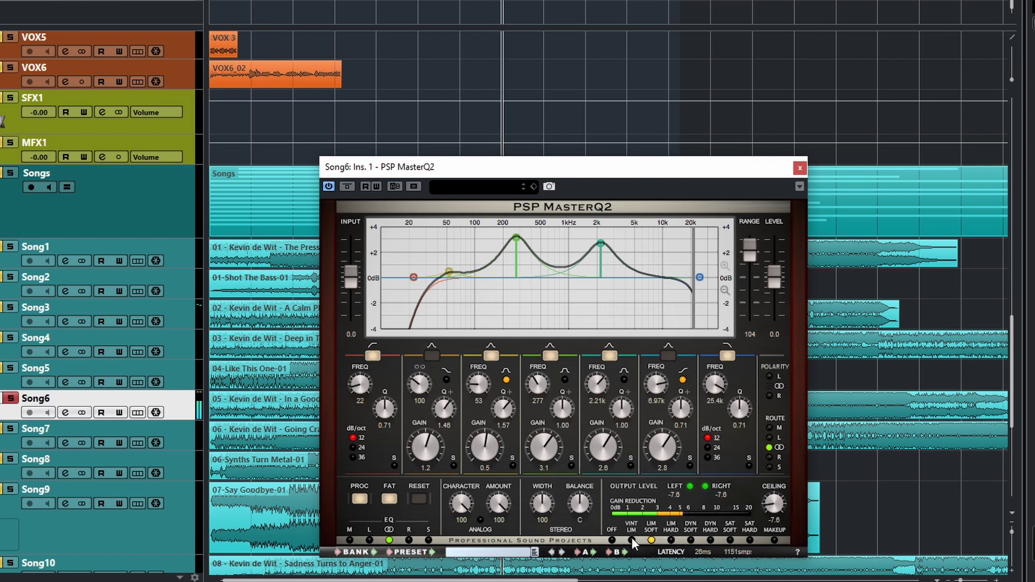
pyautogui.click(631, 539)
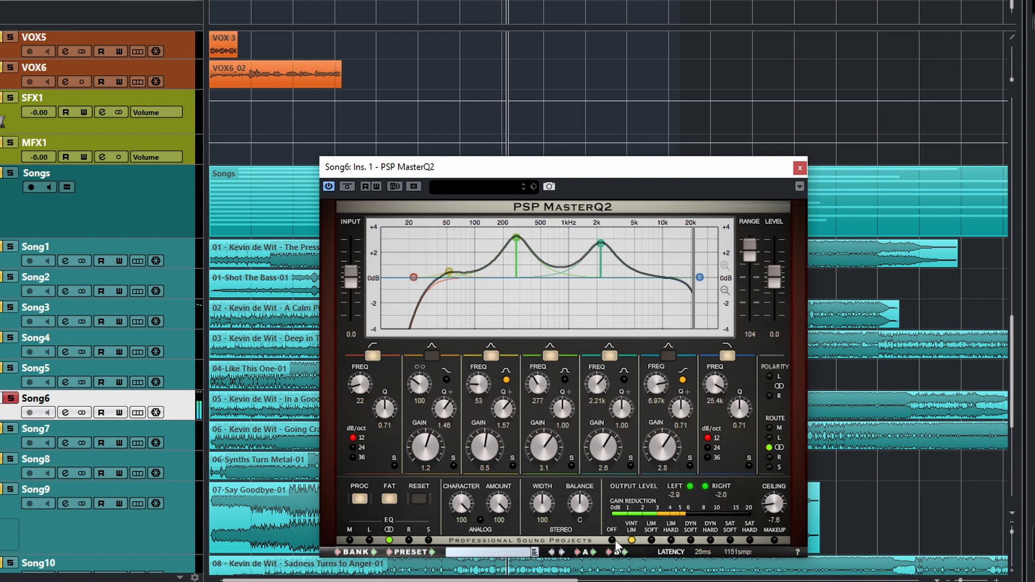
pyautogui.click(613, 540)
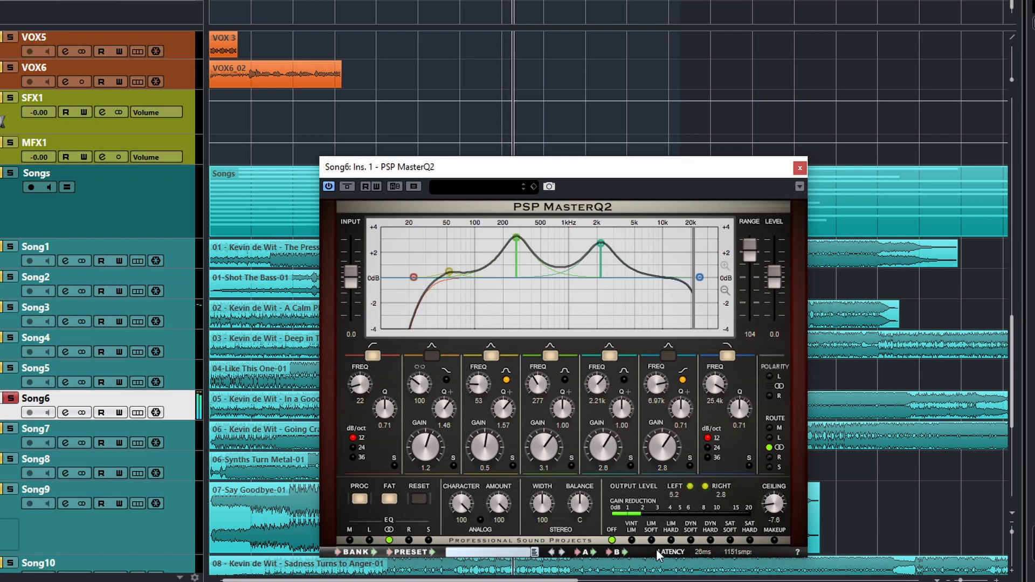
# Step: Switch the output section to Vint Lim, bring the ceiling up to 0.0 and set it to -1.1, auditioning the track
pyautogui.moveTo(776, 505); pyautogui.dragTo(785, 472)
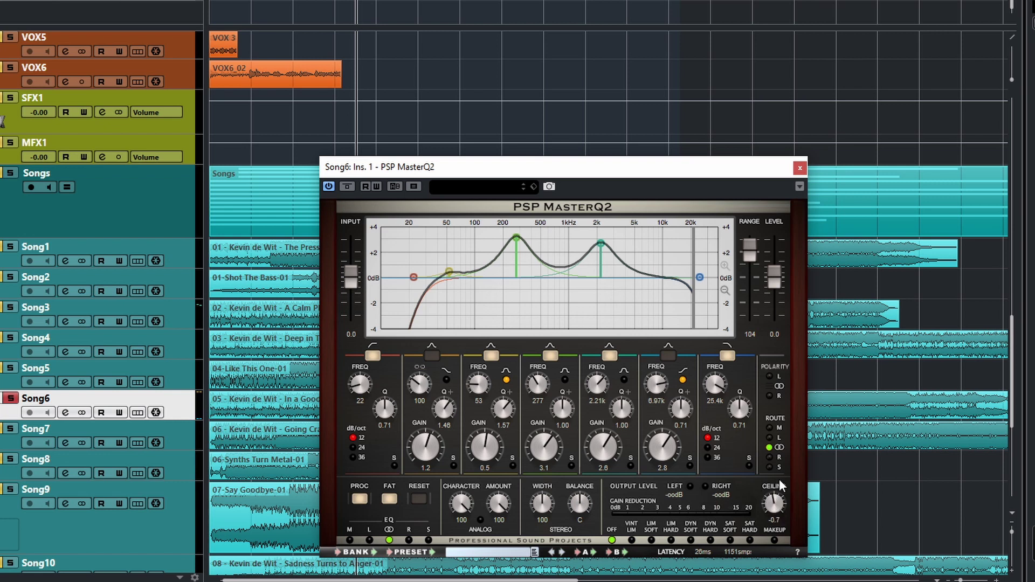
pyautogui.scroll(3, 775, 487)
pyautogui.click(631, 540)
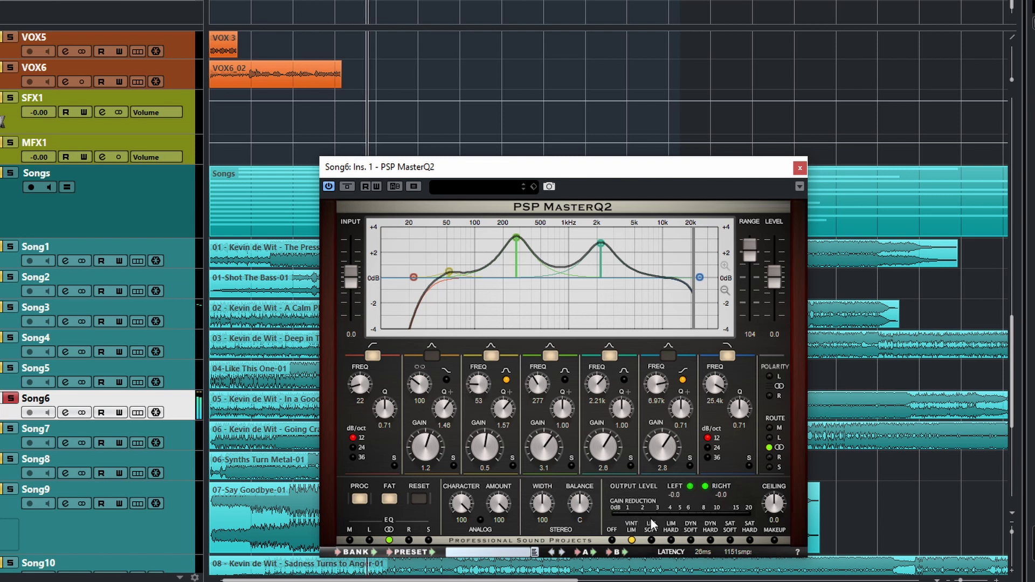
pyautogui.moveTo(777, 506); pyautogui.dragTo(777, 515)
pyautogui.press('space')
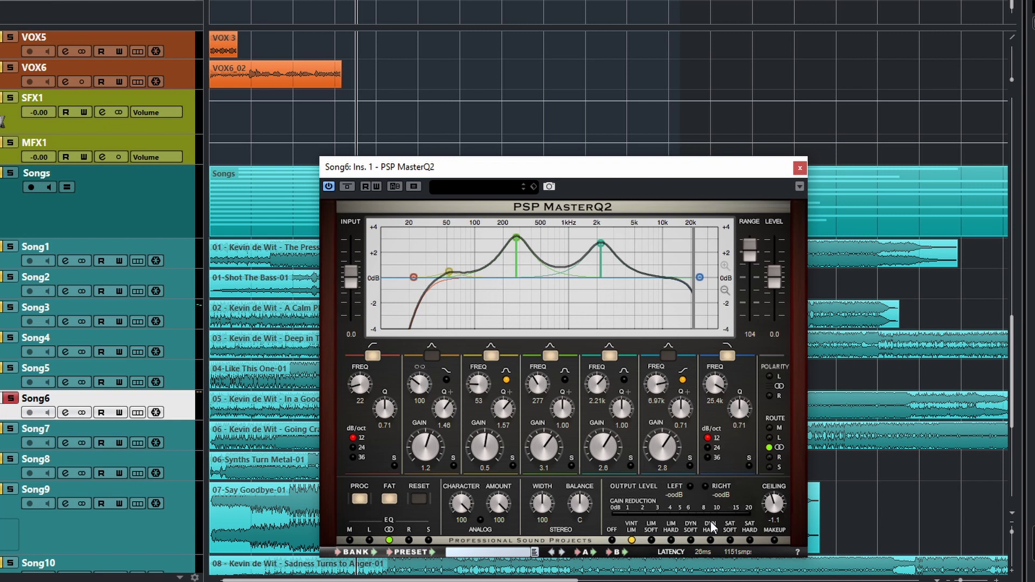
pyautogui.press('space')
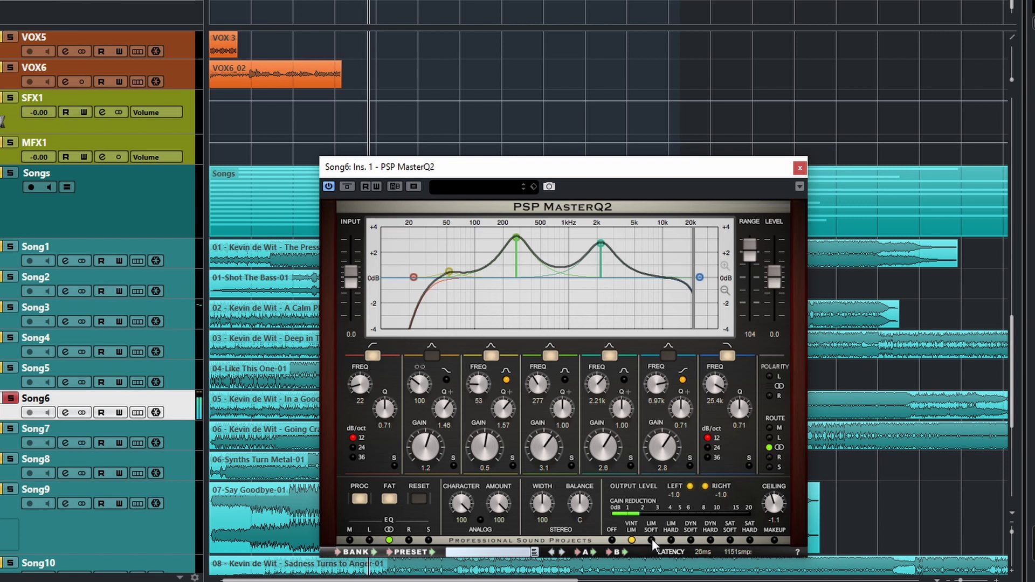
# Step: Try a positive limiter ceiling of 1.3, reduce it to 0.9 and audition the track
pyautogui.moveTo(775, 500); pyautogui.dragTo(784, 467)
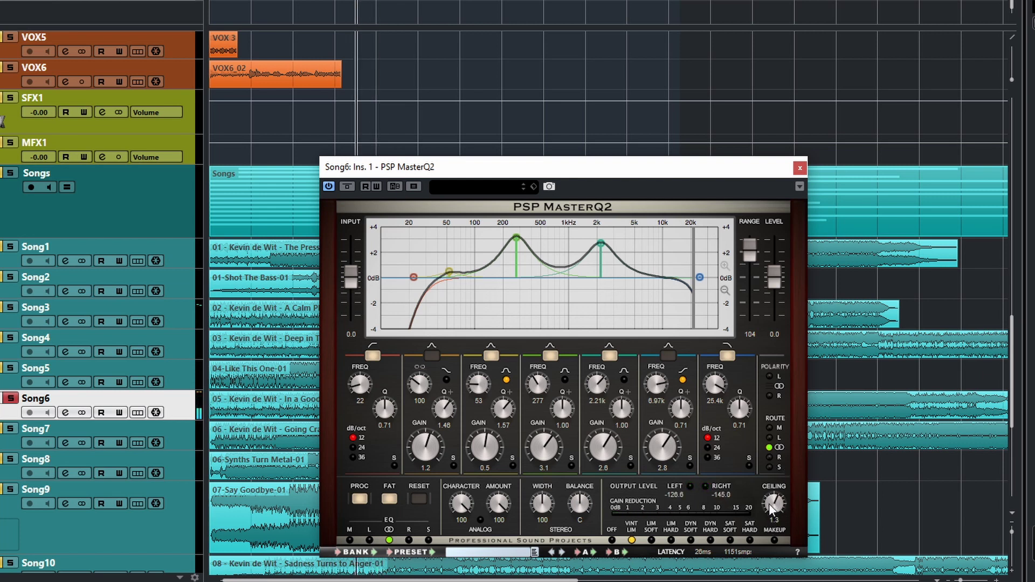
pyautogui.press('space')
pyautogui.moveTo(767, 503); pyautogui.dragTo(765, 510)
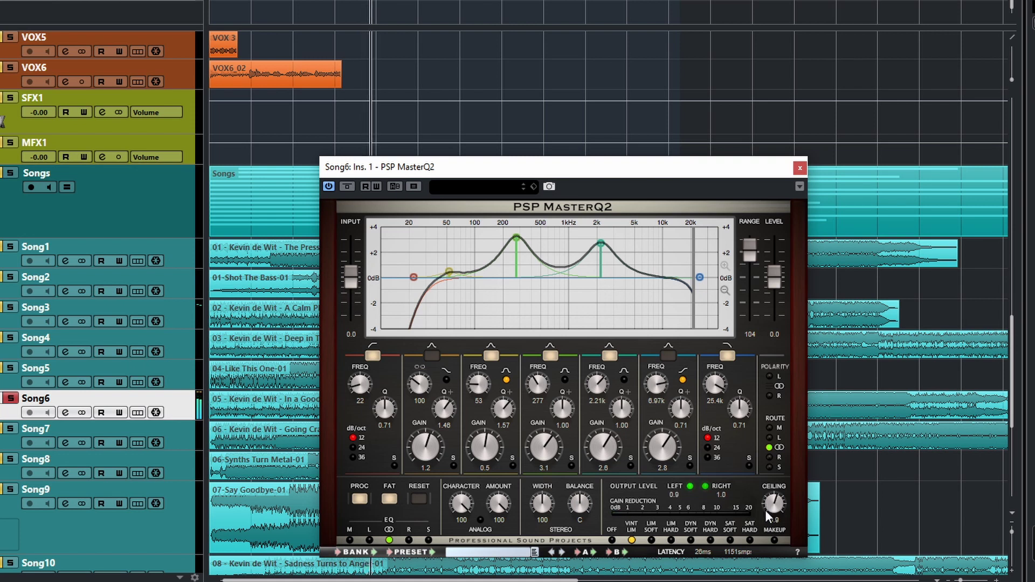
pyautogui.press('space')
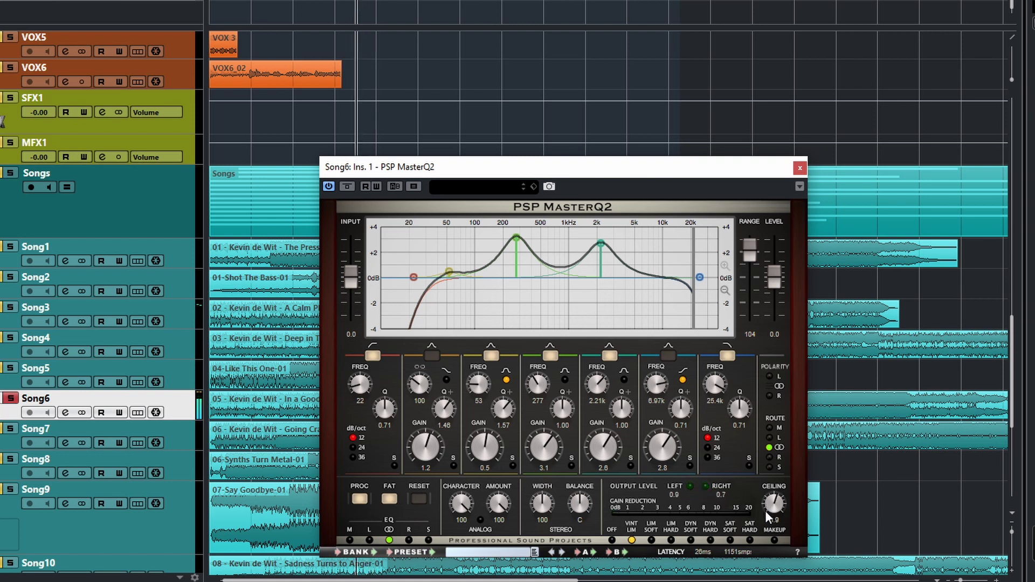
pyautogui.press('space')
pyautogui.press('space')
# Step: Try a limiter ceiling of 2.7 and audition the track with Makeup turned on
pyautogui.moveTo(771, 506); pyautogui.dragTo(769, 518)
pyautogui.scroll(-1, 777, 504)
pyautogui.moveTo(768, 505); pyautogui.dragTo(764, 545)
pyautogui.press('space')
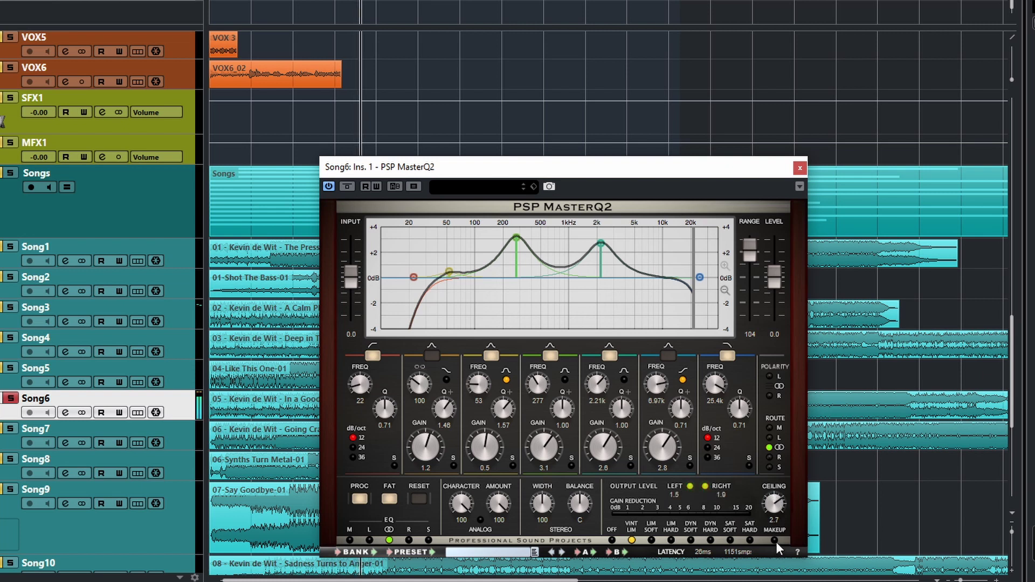
pyautogui.click(775, 540)
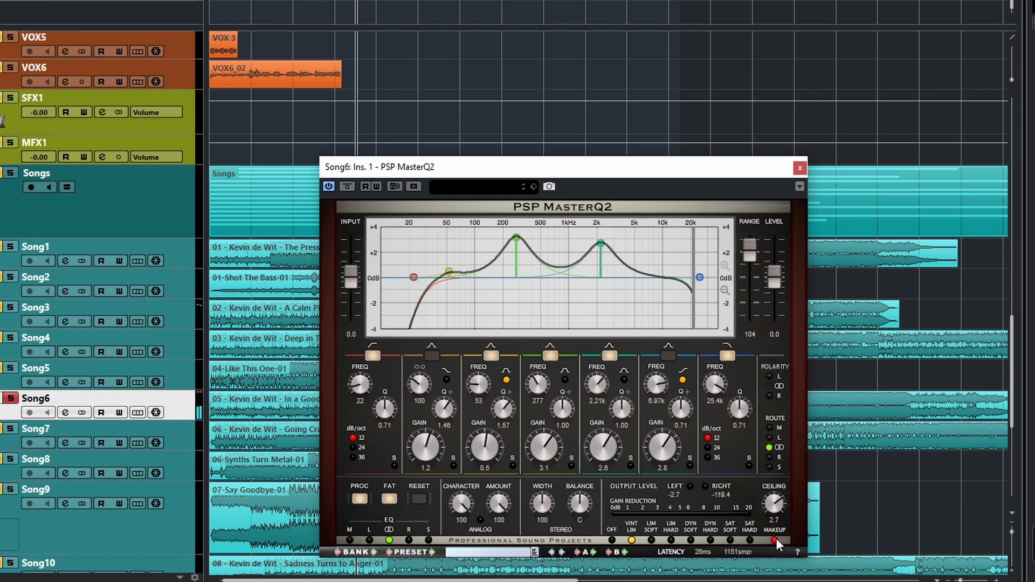
pyautogui.press('space')
# Step: Bring the limiter ceiling down to -0.6, fine-tune it to -0.3 and leave Makeup off
pyautogui.moveTo(774, 500); pyautogui.dragTo(771, 397)
pyautogui.moveTo(770, 505); pyautogui.dragTo(771, 539)
pyautogui.press('space')
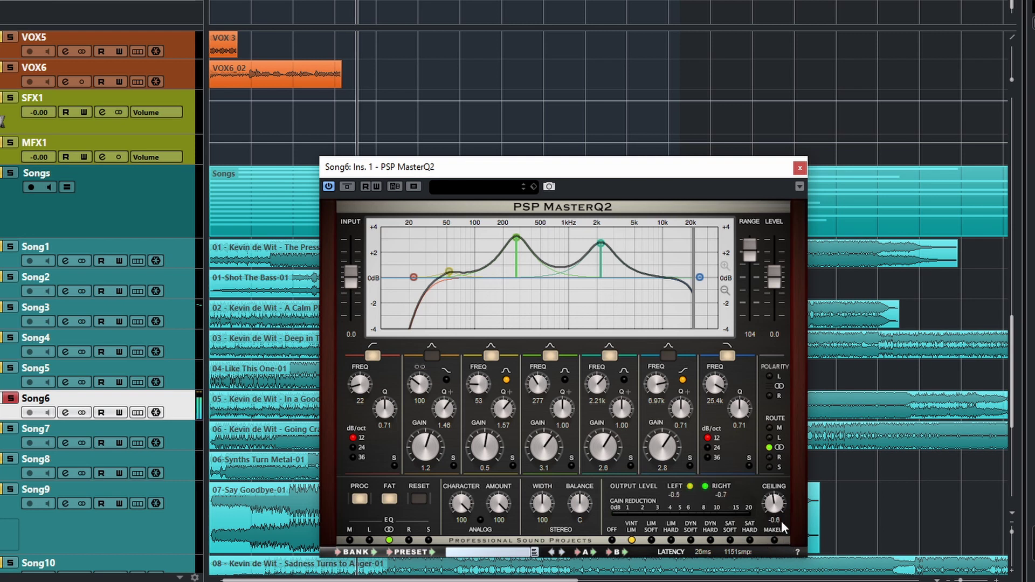
pyautogui.moveTo(776, 506); pyautogui.dragTo(777, 503)
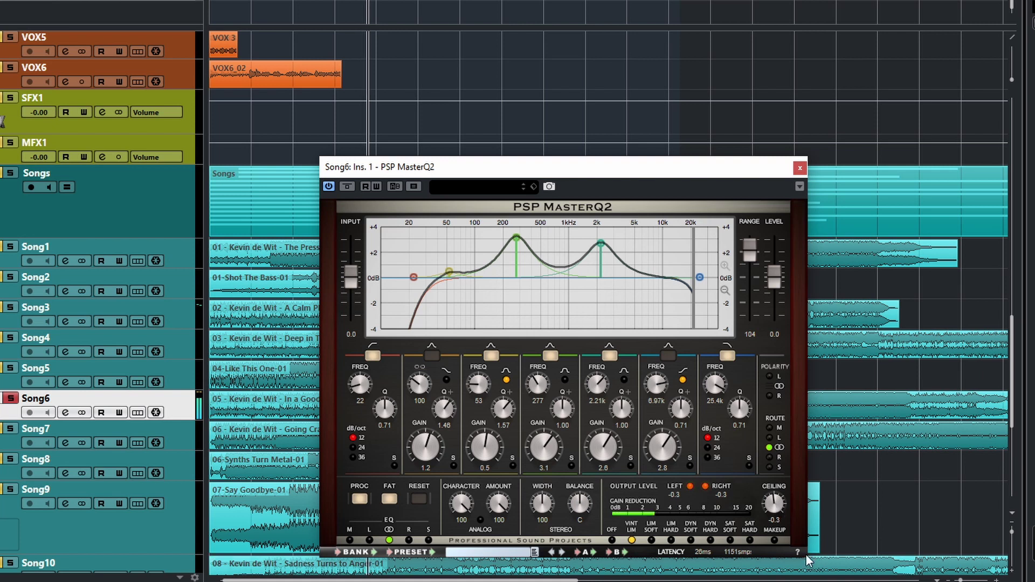
pyautogui.click(775, 539)
pyautogui.click(774, 539)
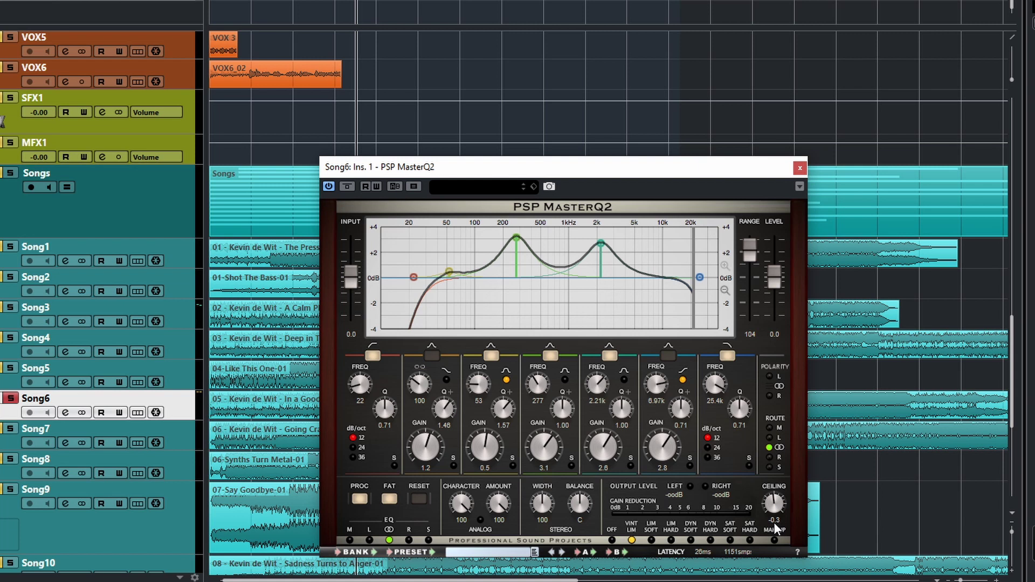
# Step: Restart playback and step through the Lim Soft, Lim Hard and Dyn Soft output modes
pyautogui.press('space')
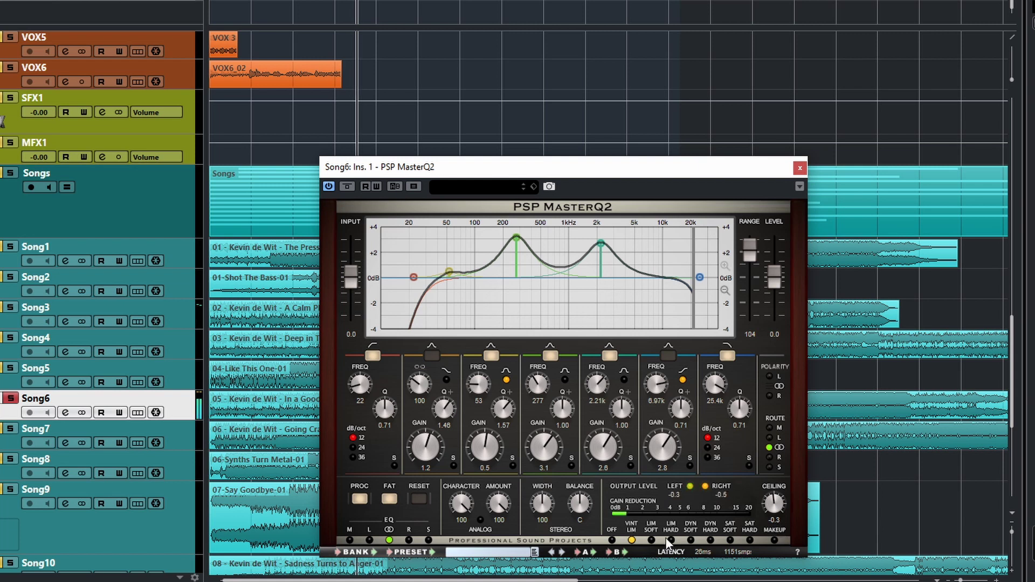
pyautogui.click(651, 539)
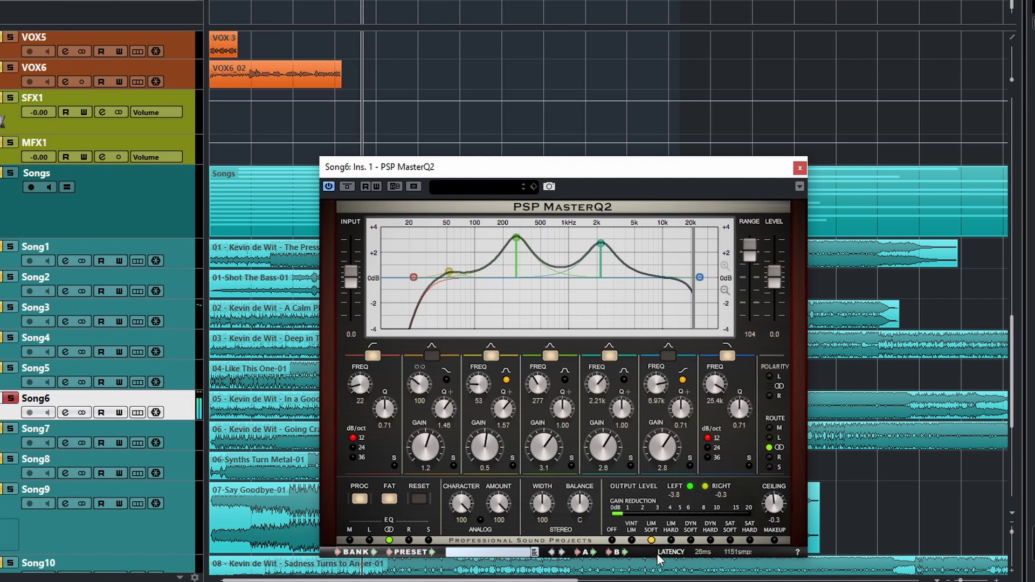
pyautogui.click(671, 539)
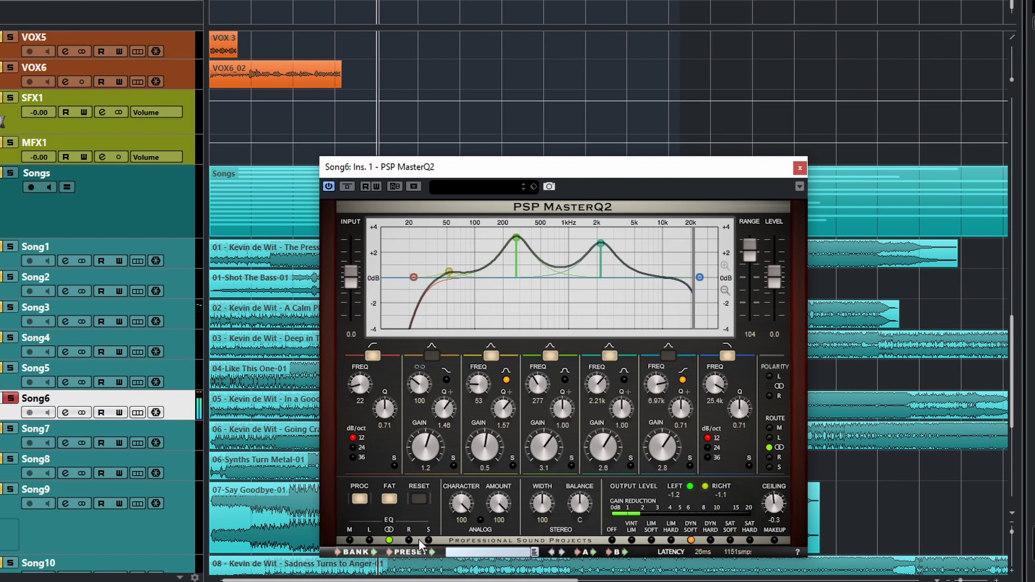
# Step: Turn off the low-cut filter, the three active bell bands and the high-cut filter, and set the EQ range to 100
pyautogui.click(373, 356)
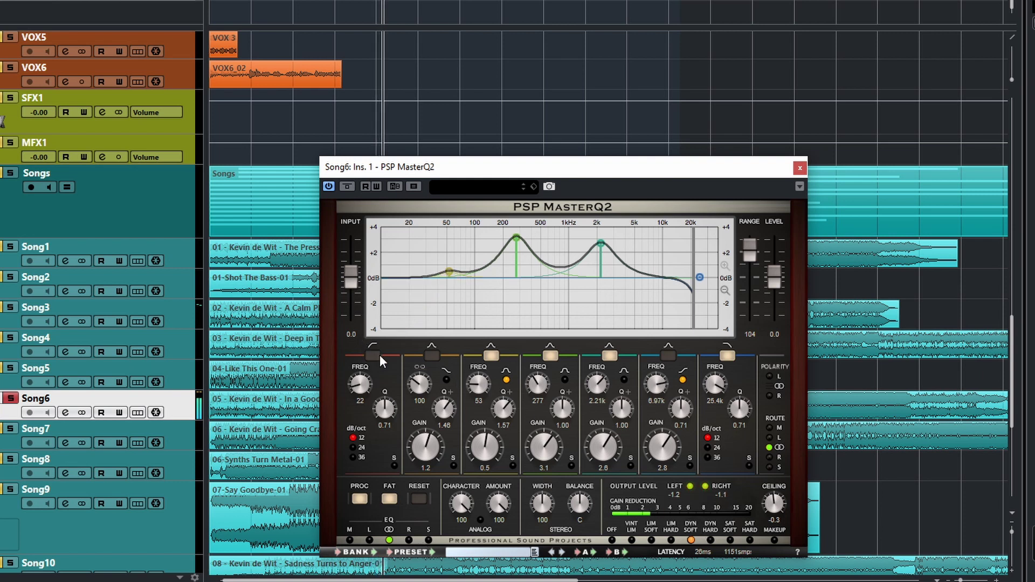
pyautogui.click(491, 355)
pyautogui.click(549, 354)
pyautogui.click(610, 355)
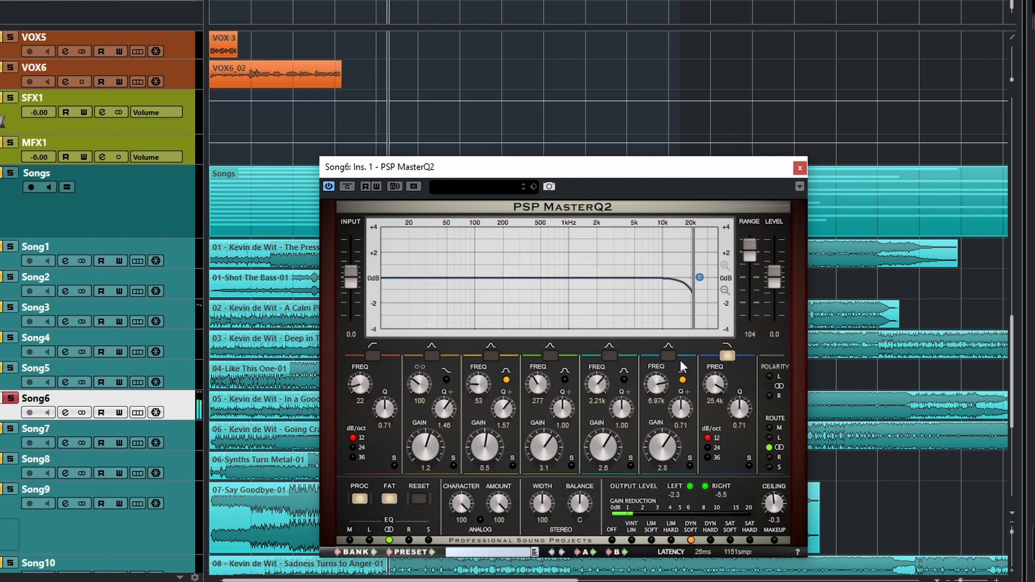
pyautogui.click(726, 356)
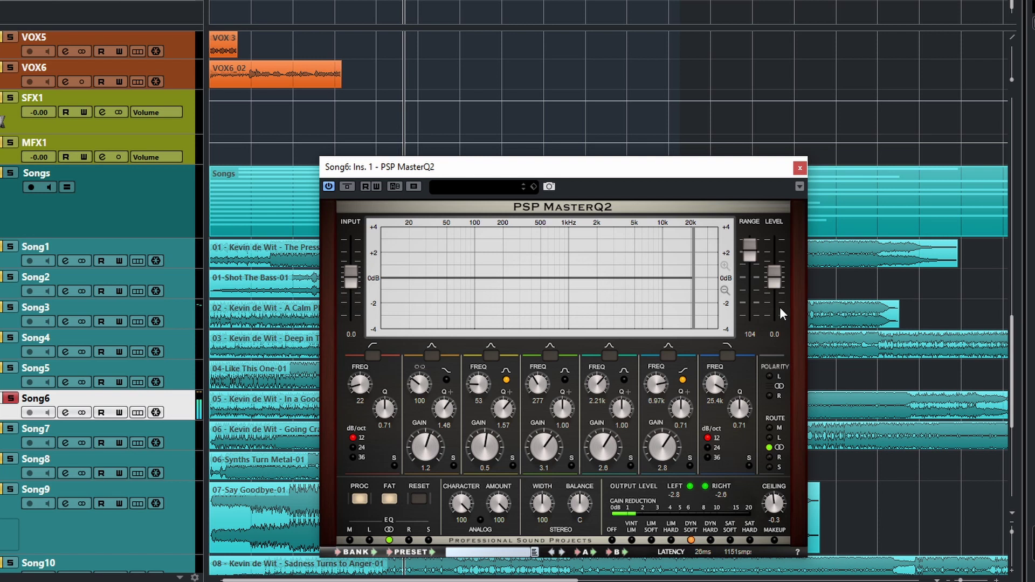
pyautogui.moveTo(752, 248); pyautogui.dragTo(748, 253)
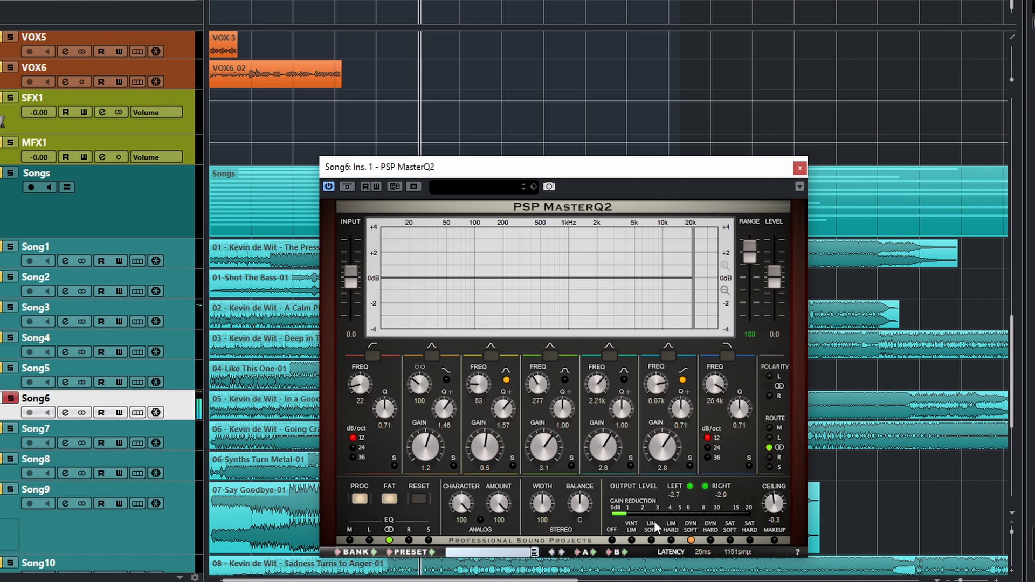
# Step: With all EQ bands off, compare the output modes from Off and Vint Lim through the limiter and dynamic modes to Sat Hard
pyautogui.click(612, 541)
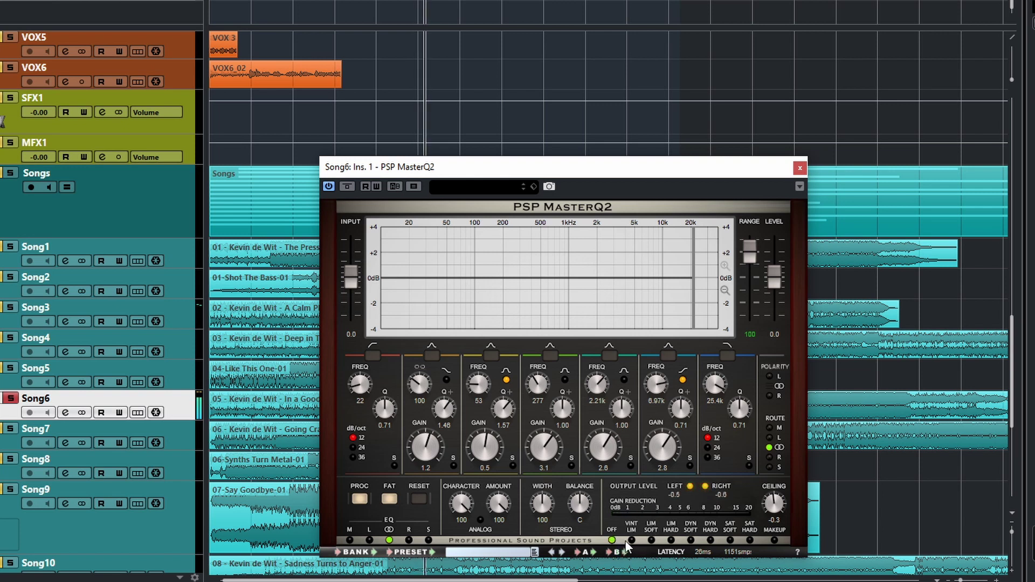
pyautogui.click(630, 540)
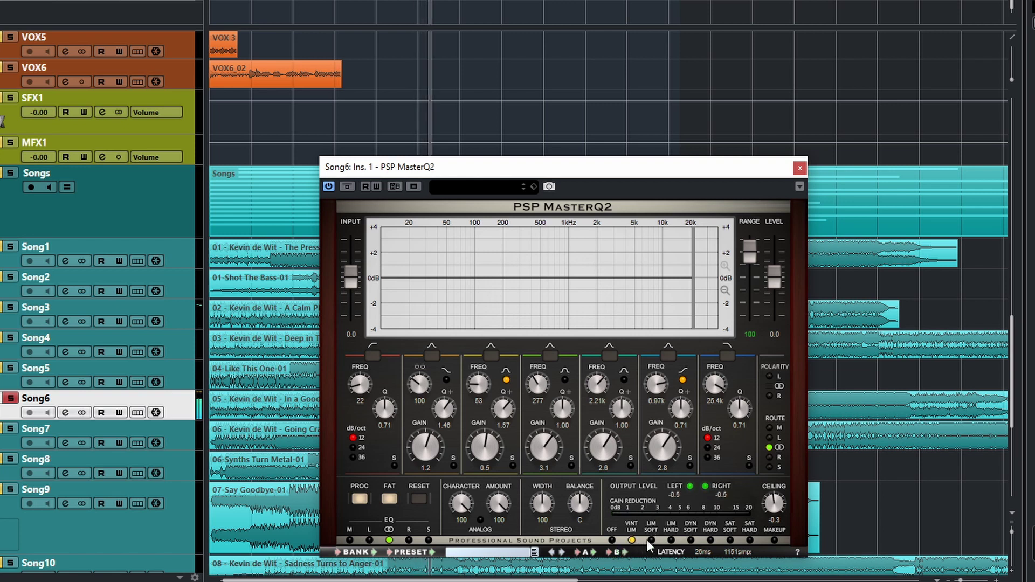
pyautogui.click(650, 539)
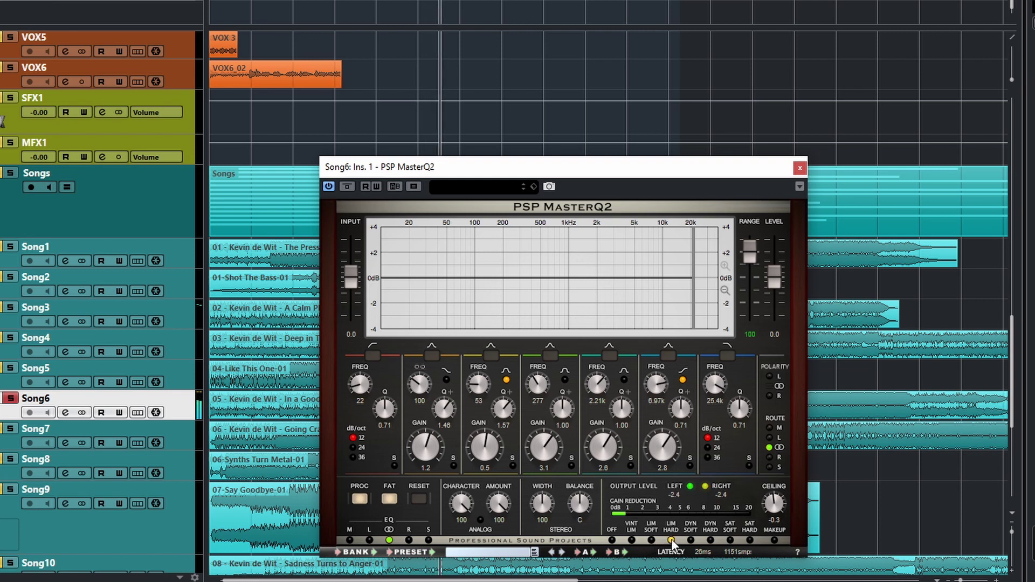
pyautogui.click(692, 540)
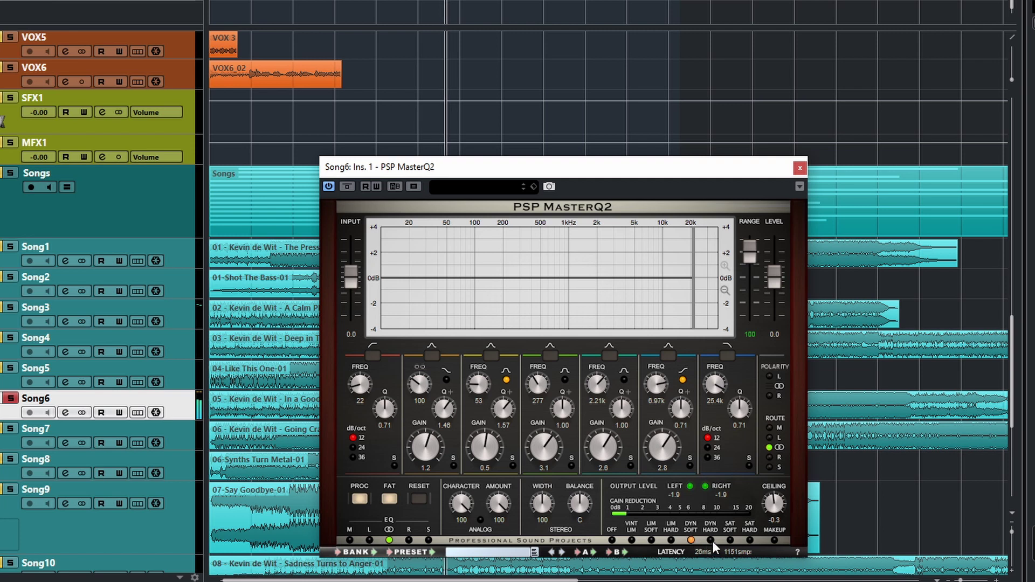
pyautogui.click(729, 540)
pyautogui.click(749, 540)
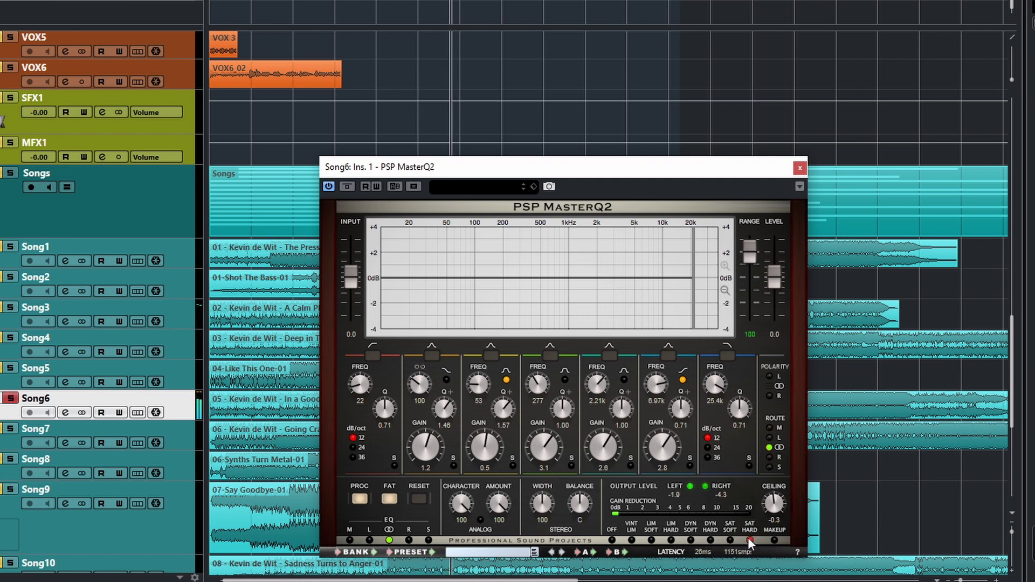